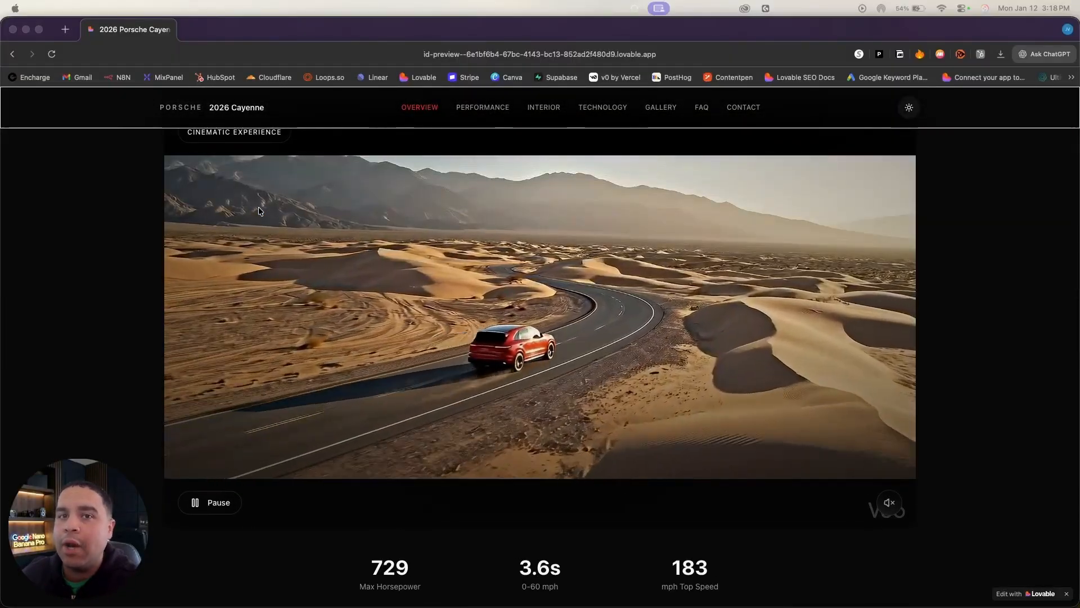
# Look through the 2026 Porsche Cayenne demo page, from the hero animation to the model comparison section
pyautogui.scroll(-7, 258, 211)
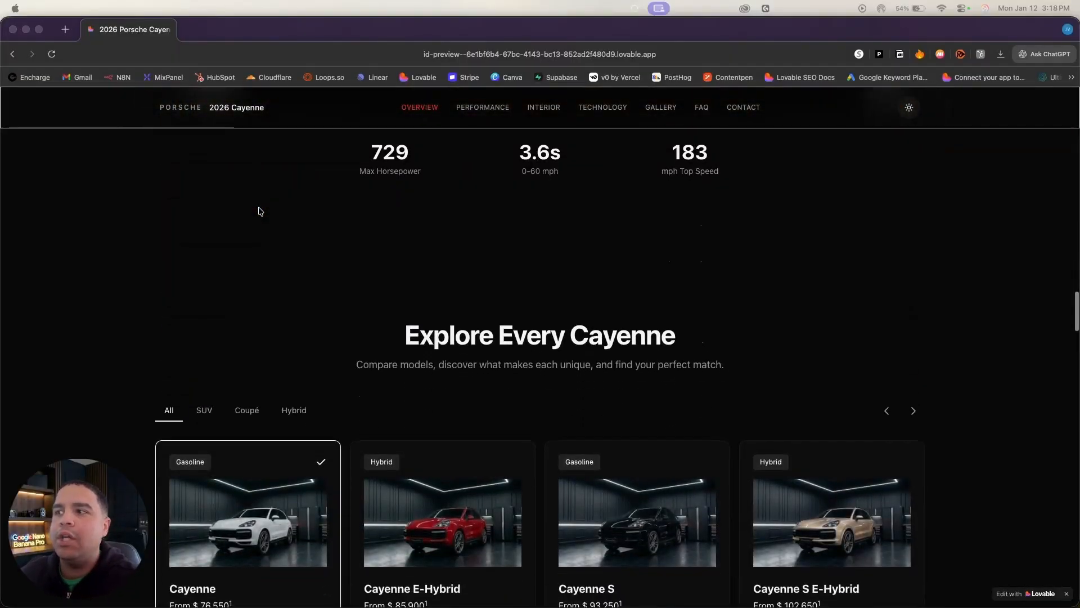
pyautogui.scroll(12, 258, 211)
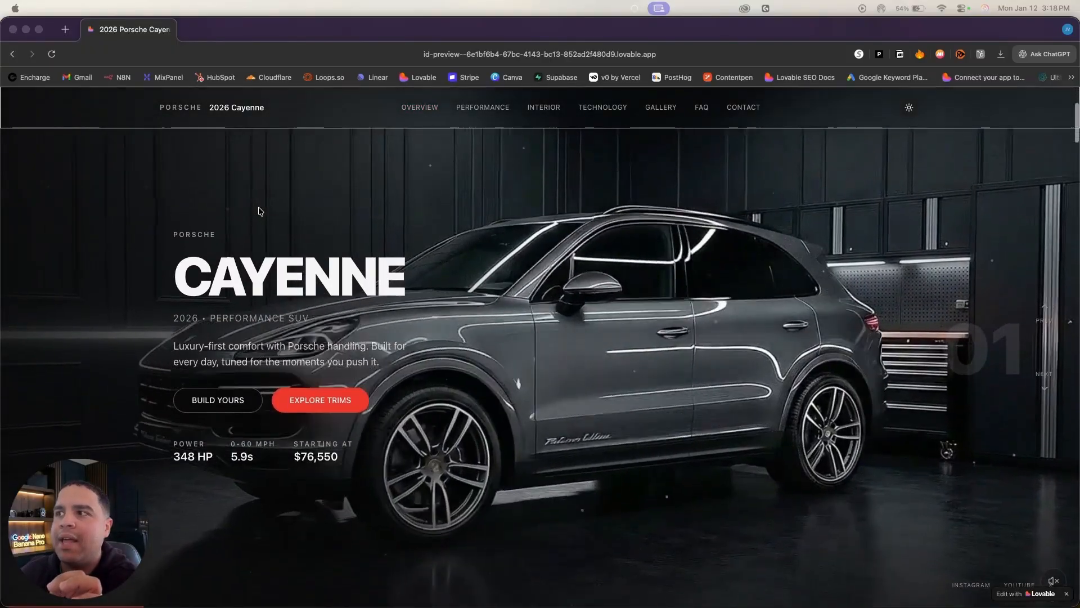
pyautogui.scroll(-10, 260, 212)
pyautogui.scroll(-5, 260, 211)
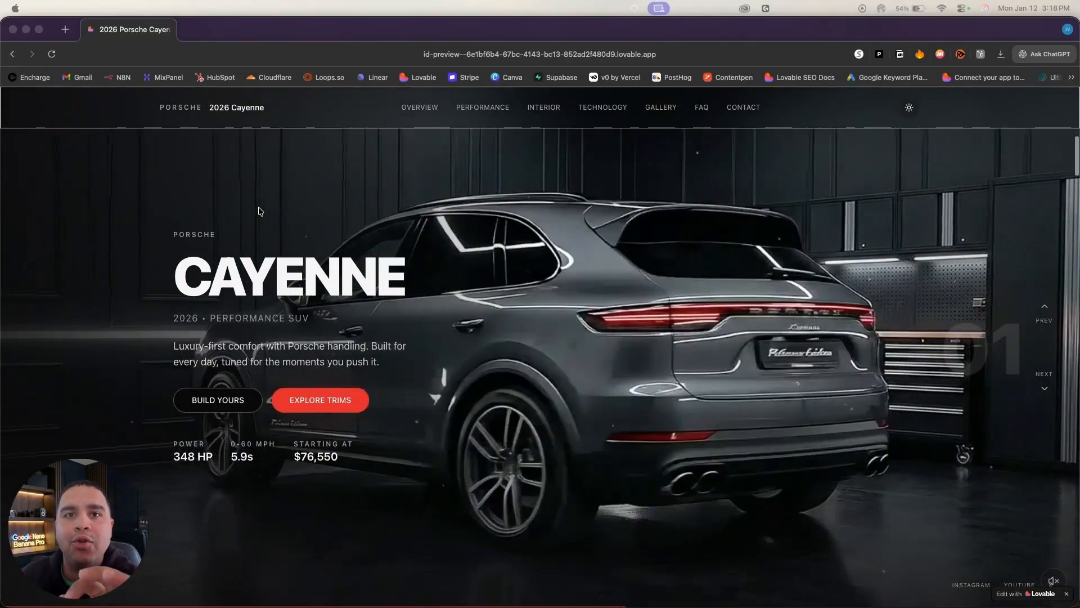
pyautogui.scroll(-2, 258, 211)
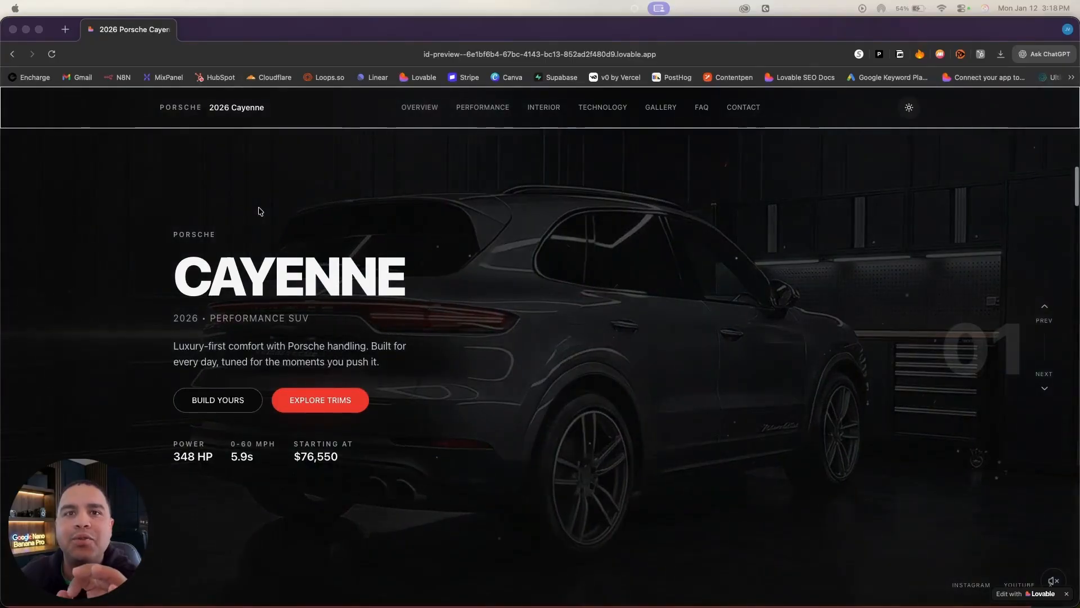
pyautogui.scroll(-5, 260, 212)
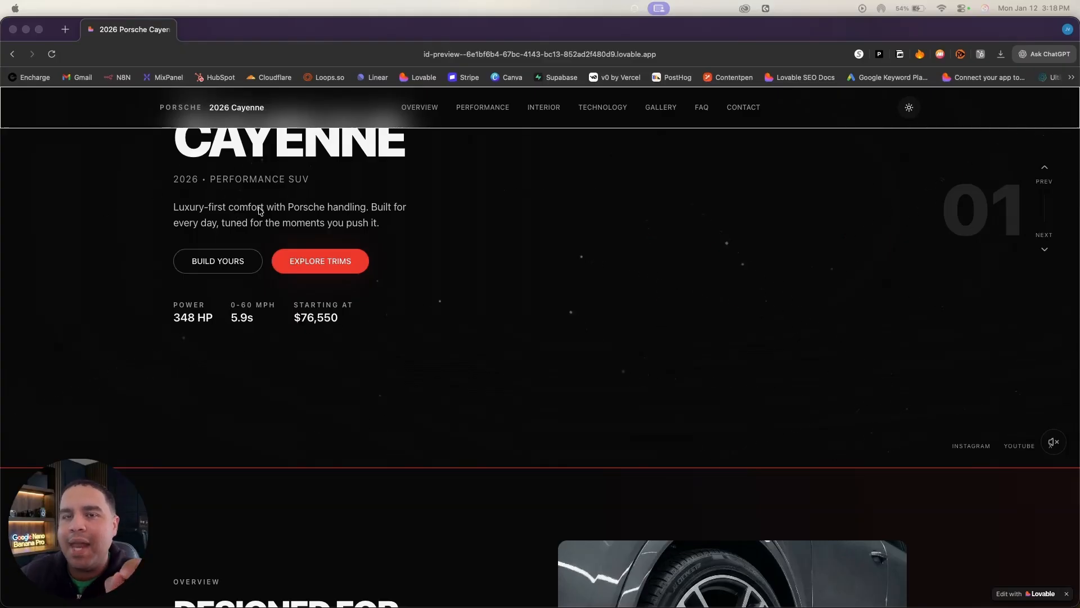
pyautogui.scroll(3, 260, 211)
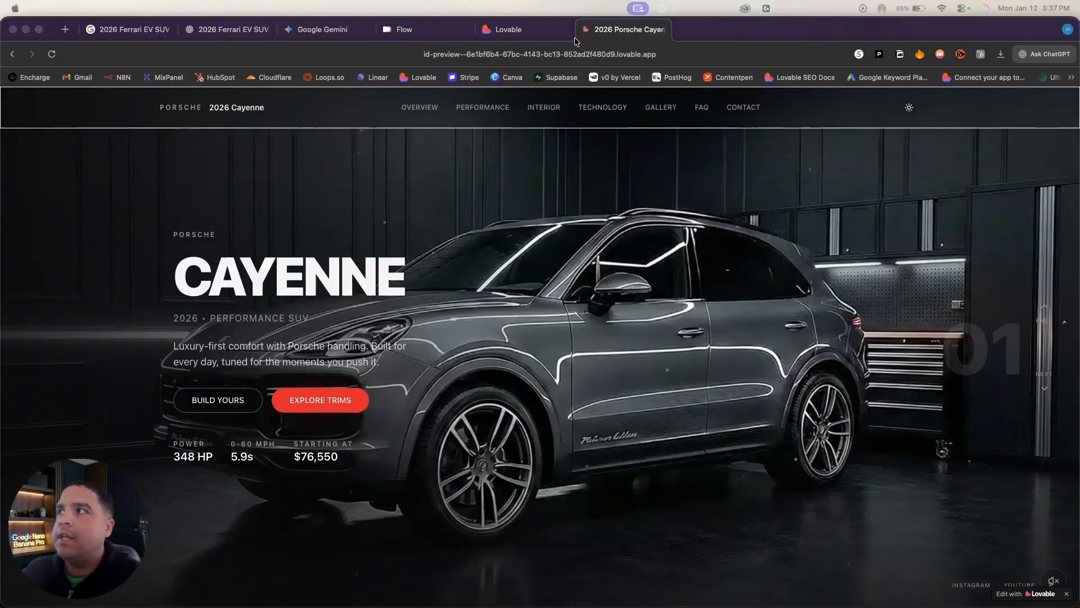
# Look over the open Lovable, Gemini, Flow, Google Images and Porsche Cayenne demo pages
pyautogui.click(520, 28)
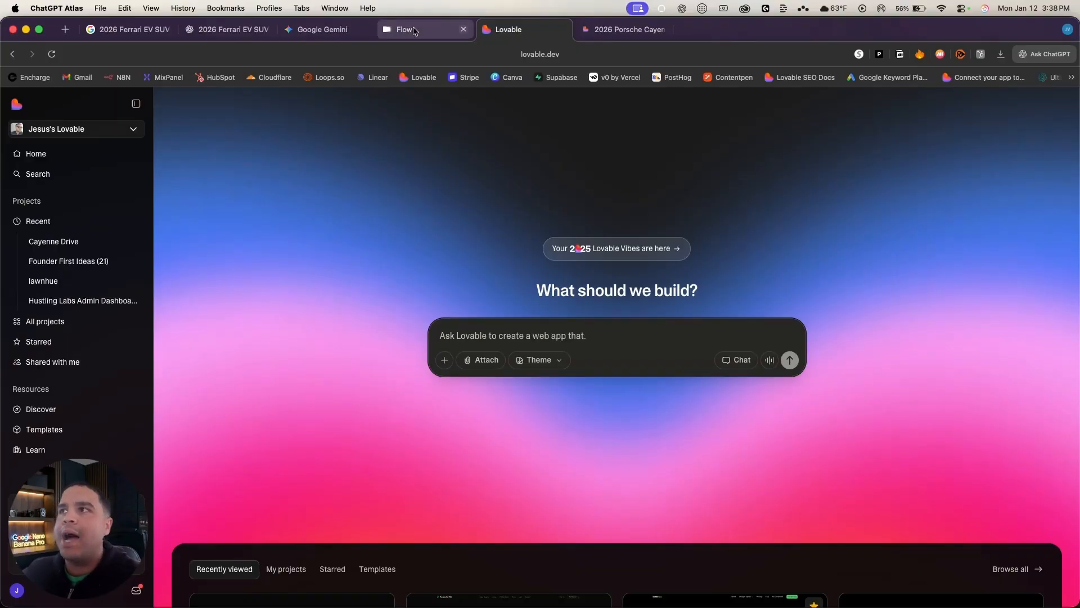
pyautogui.click(323, 35)
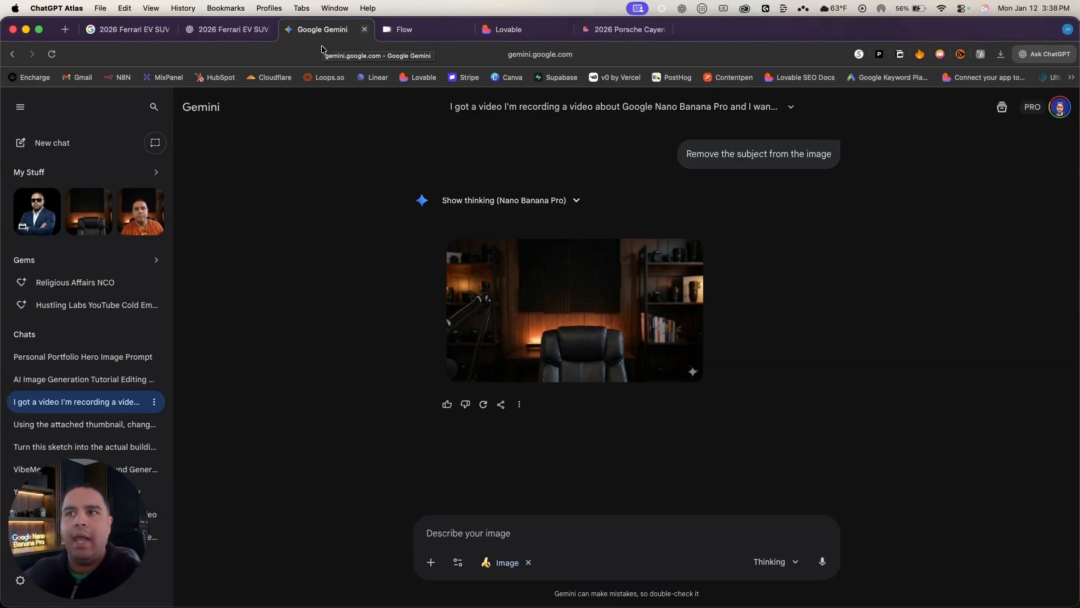
pyautogui.click(411, 32)
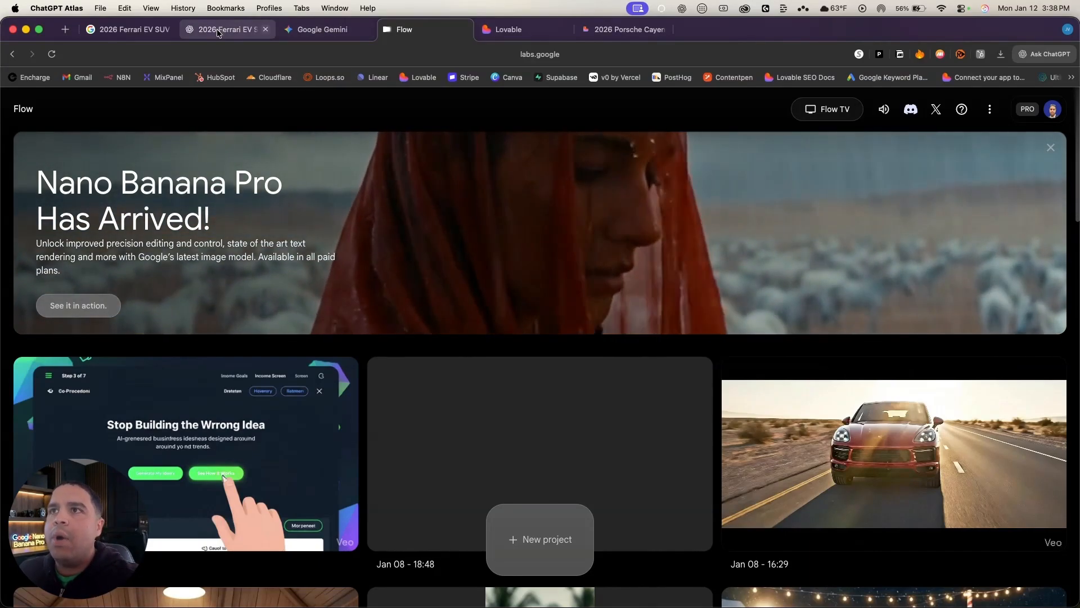
pyautogui.click(130, 31)
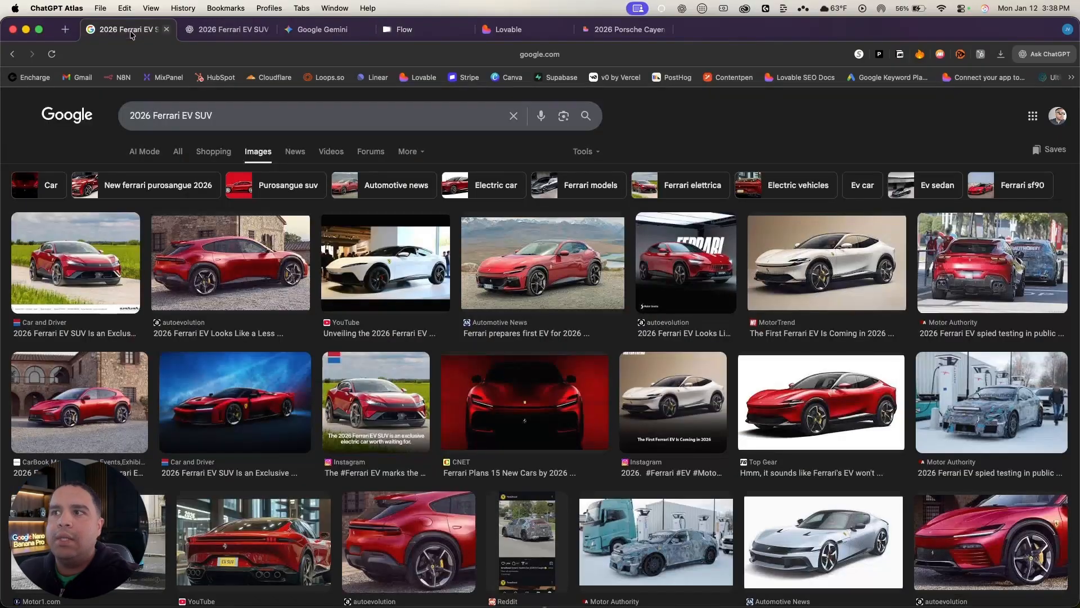
pyautogui.click(619, 29)
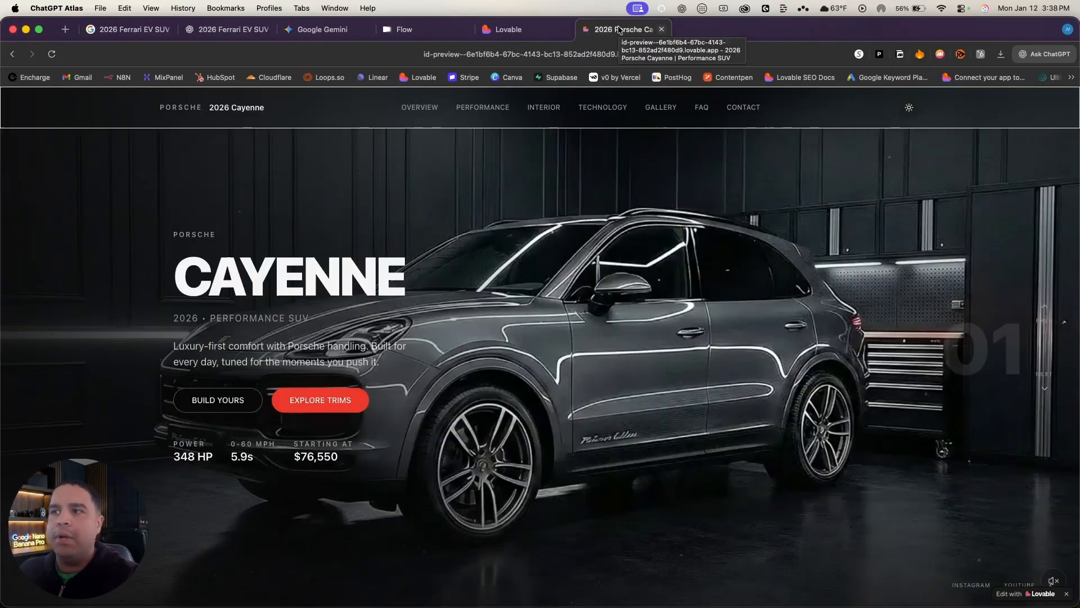
# In the Google Images results for 2026 Ferrari EV SUV, save autoevolution's red car image to Downloads as cszx
pyautogui.click(129, 30)
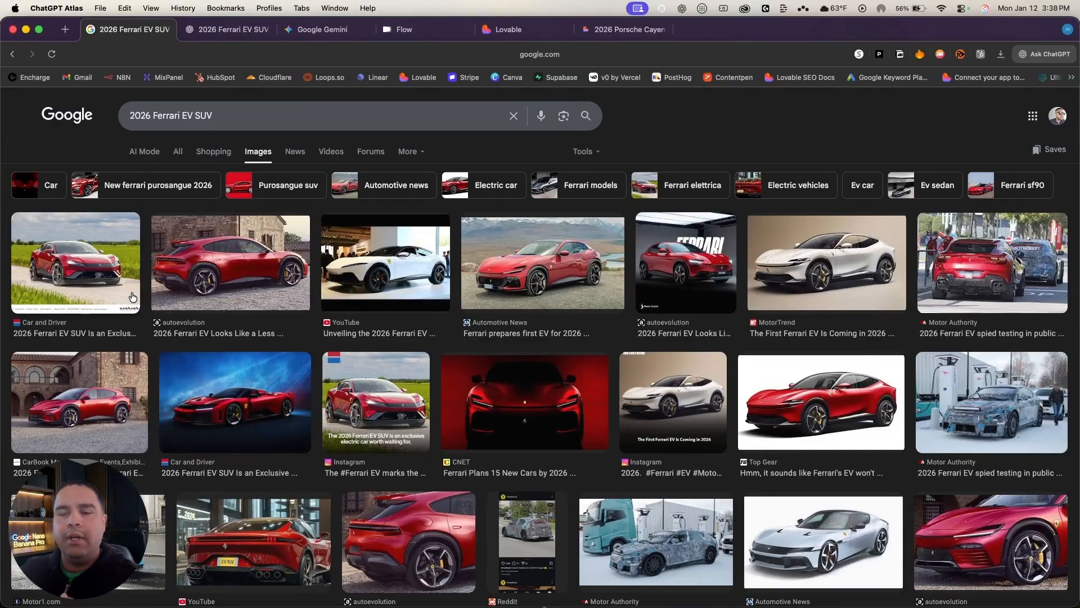
pyautogui.click(241, 272)
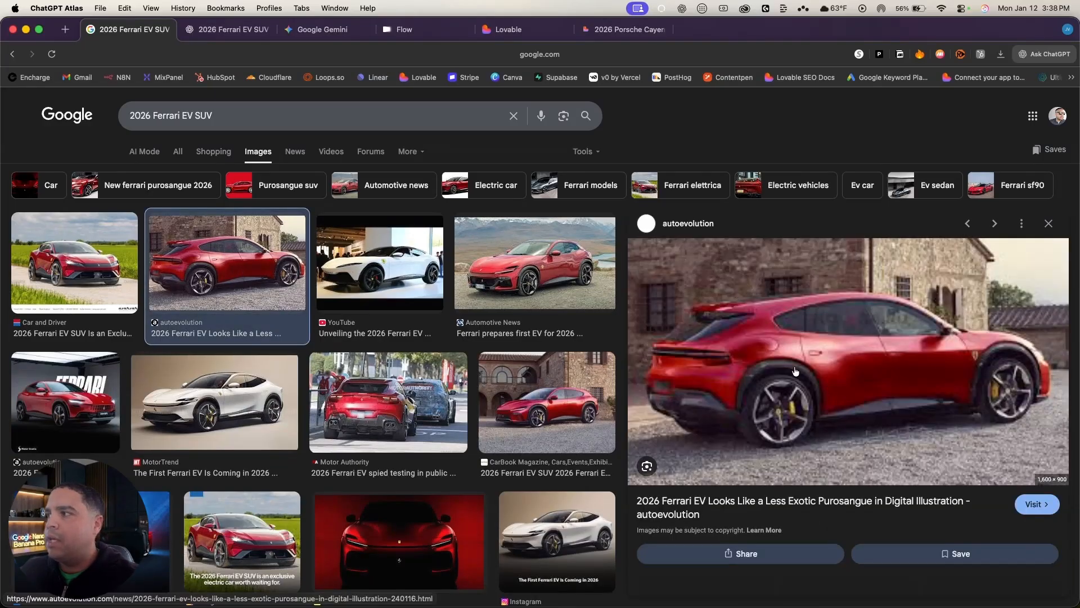
pyautogui.rightClick(794, 370)
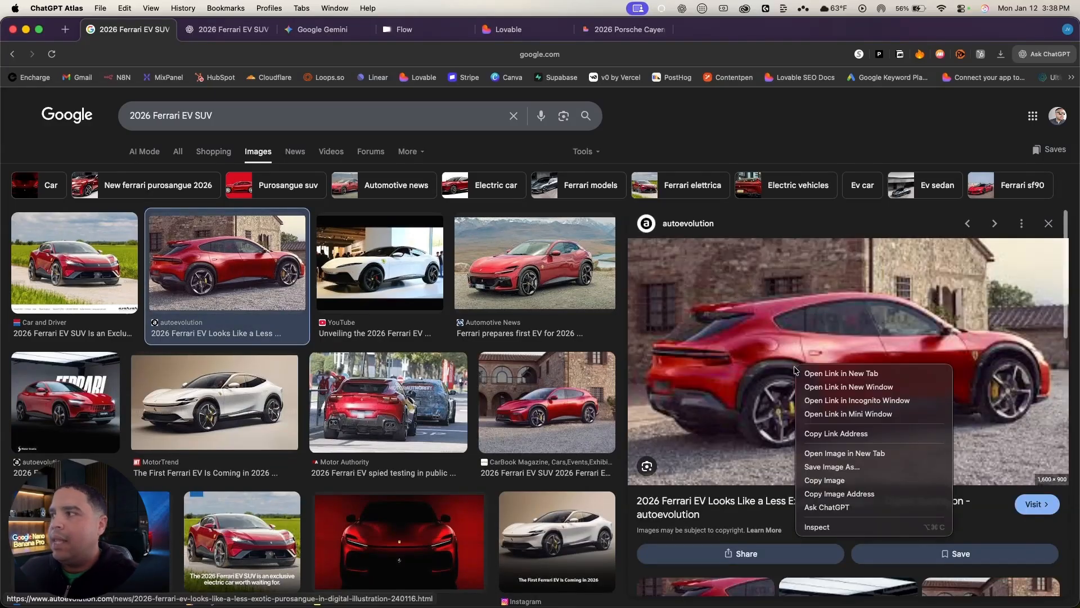
pyautogui.click(846, 470)
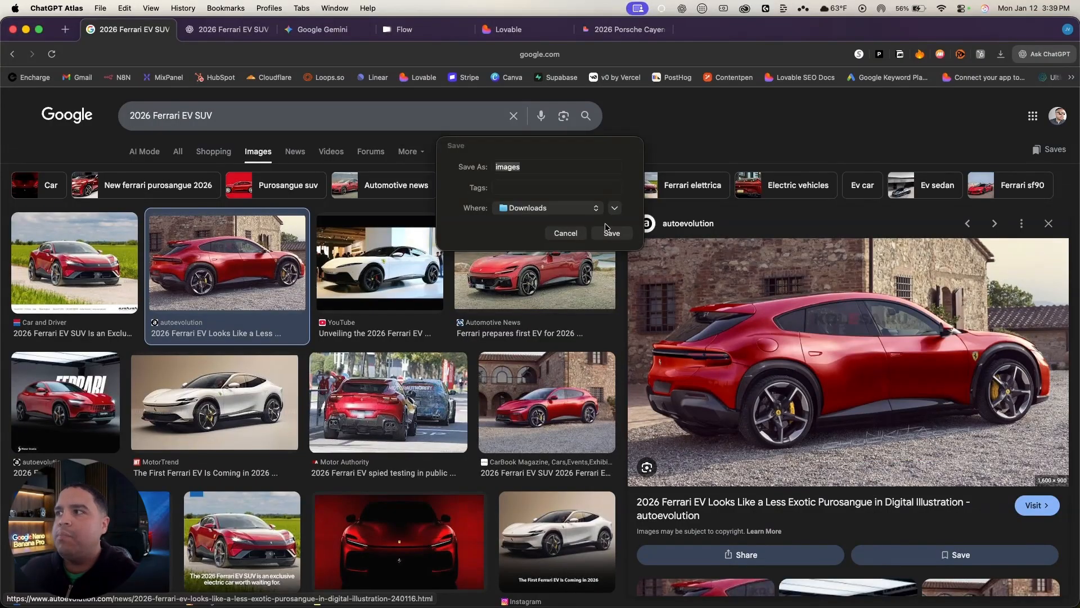
pyautogui.press('Right')
pyautogui.click(588, 165)
pyautogui.write('cszx')
pyautogui.click(616, 235)
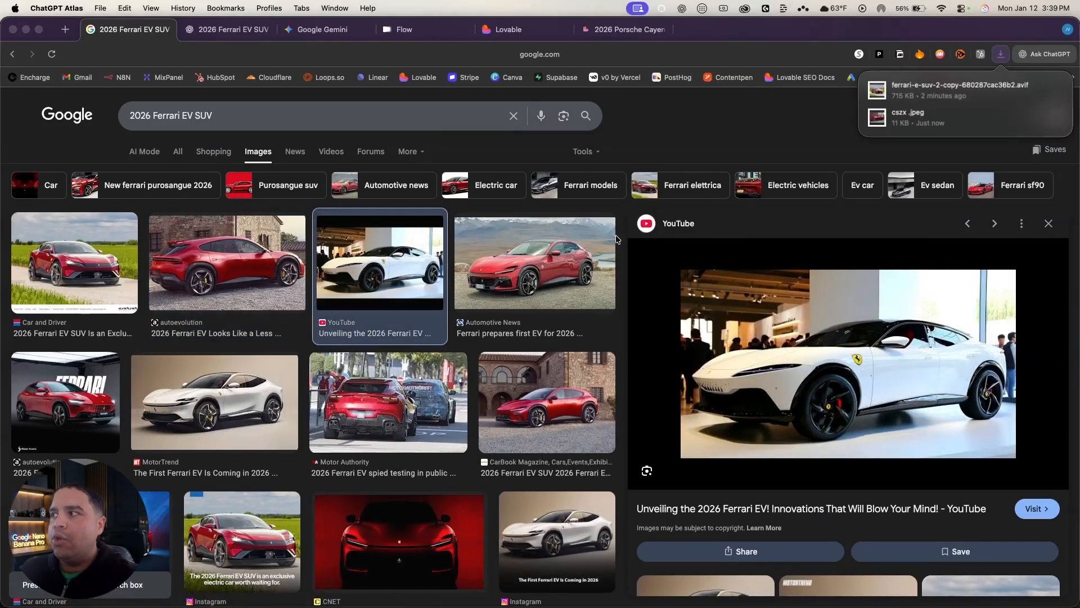
# Save the YouTube result's white Ferrari image to Downloads under the name sddefault
pyautogui.rightClick(812, 383)
pyautogui.click(847, 482)
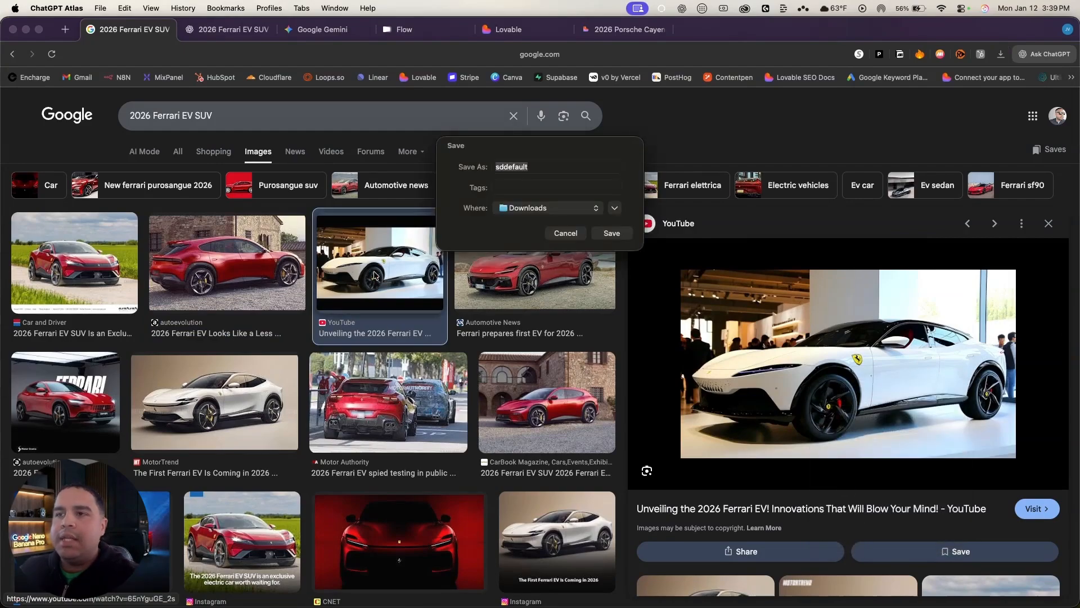
pyautogui.click(618, 235)
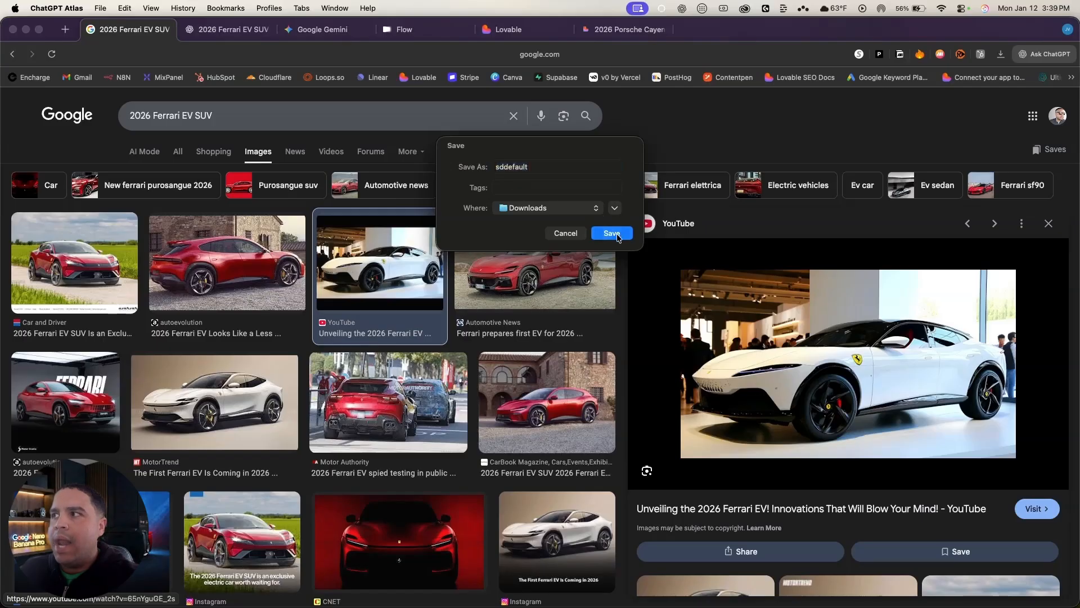
# Switch to Flow, create a new project and upload three Ferrari SUV photos as image ingredients
pyautogui.click(394, 30)
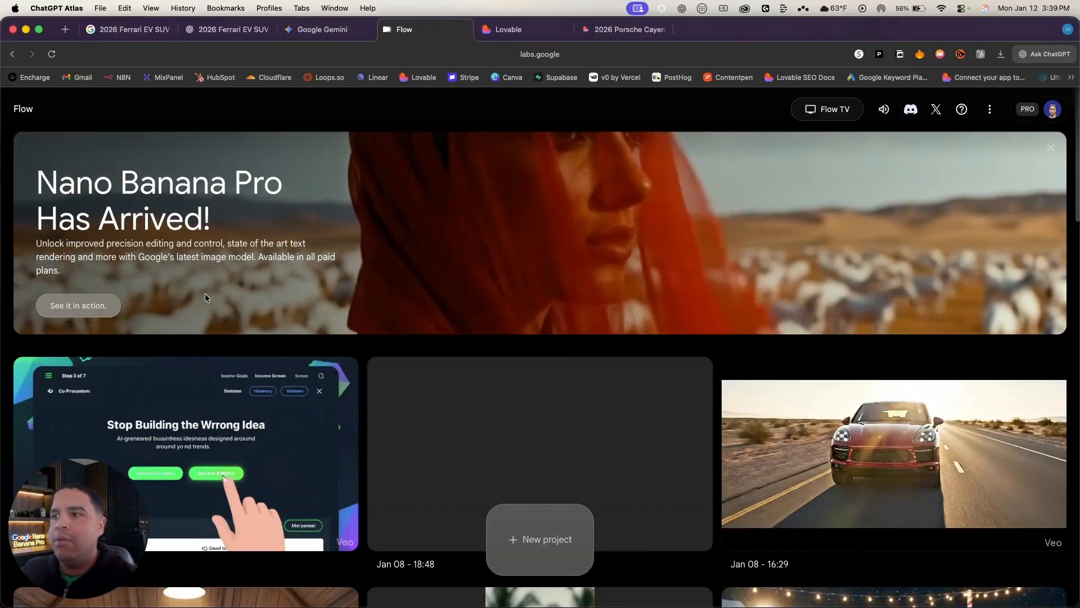
pyautogui.click(541, 535)
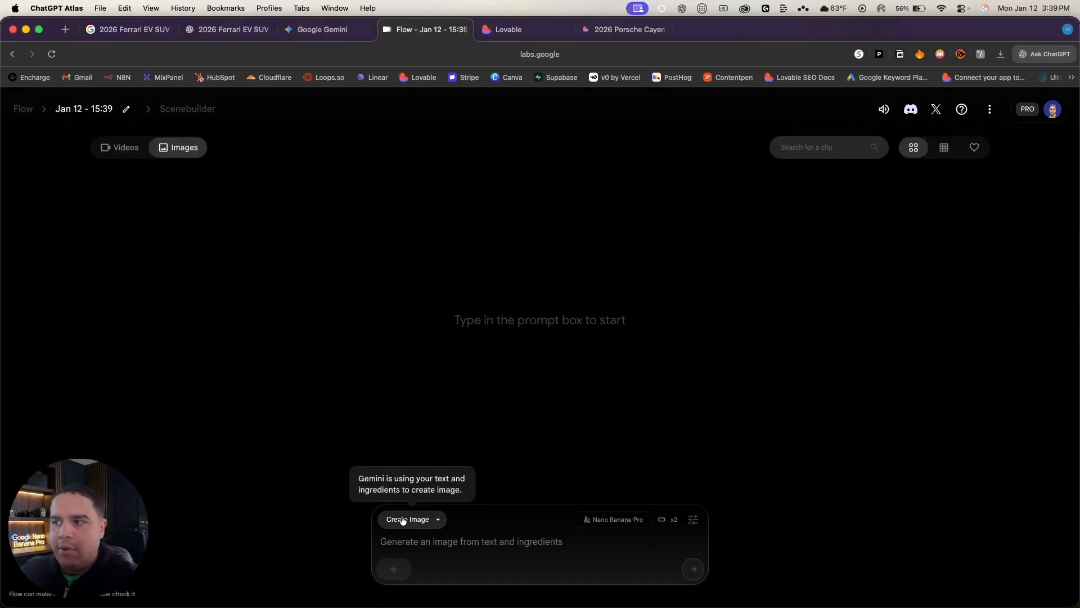
pyautogui.click(393, 568)
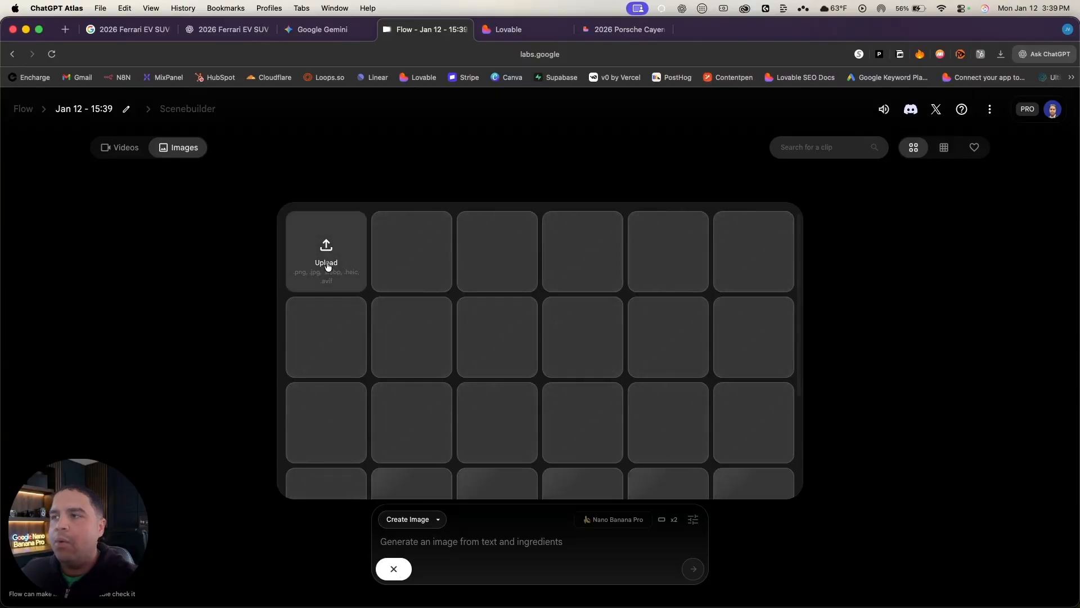
pyautogui.click(328, 266)
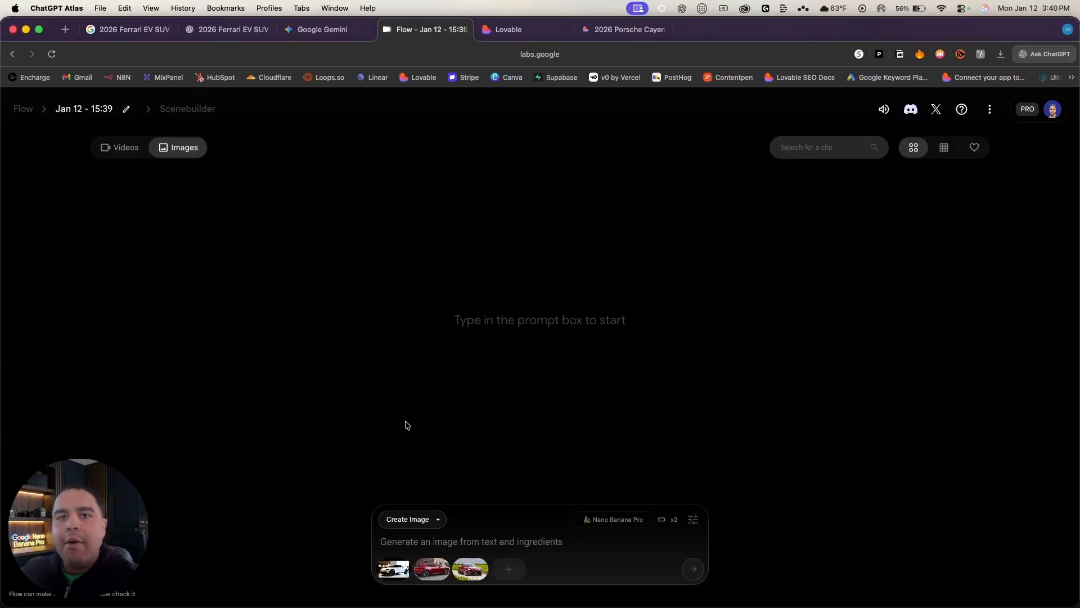
# Generate images from the prompt "Regenerate the 2026 Ferrari EV SUV into a dark luxury garage"
pyautogui.moveTo(432, 554)
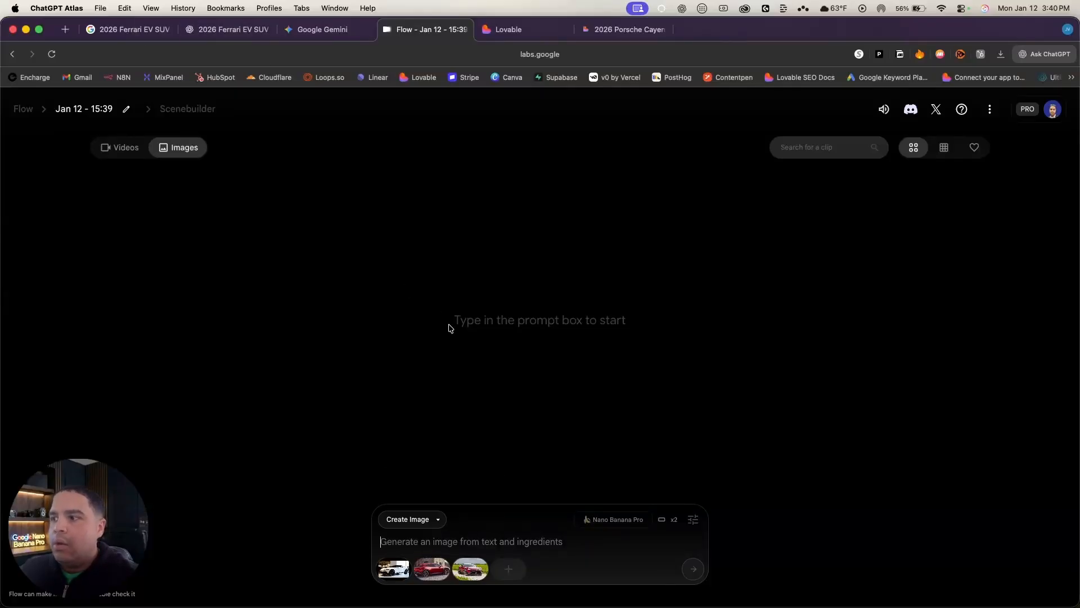
pyautogui.write('2026 Ferrari EV SUV')
pyautogui.press('BackSpace')
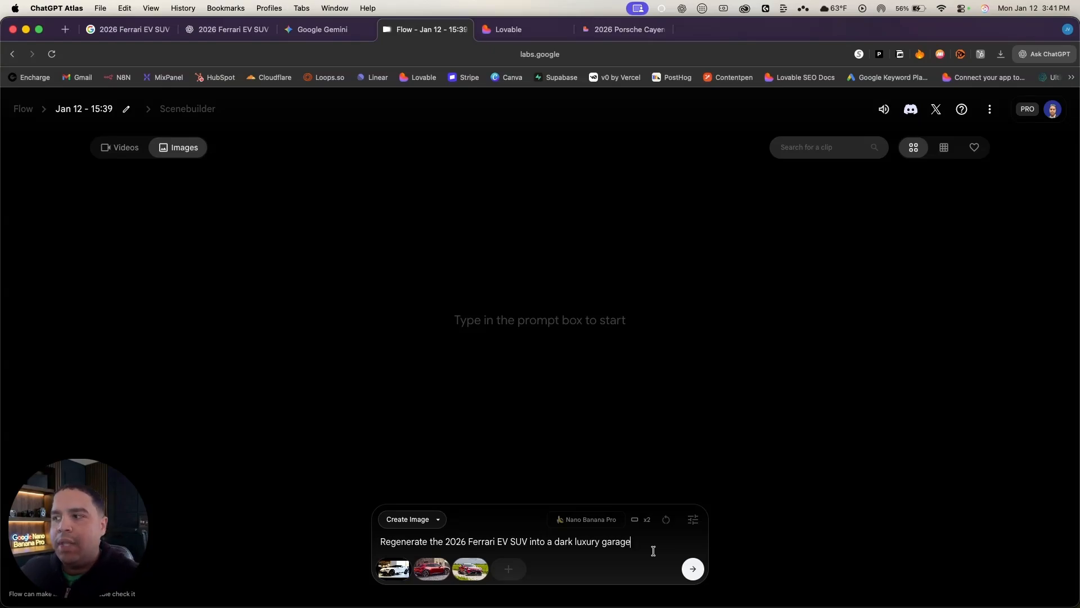
pyautogui.click(693, 569)
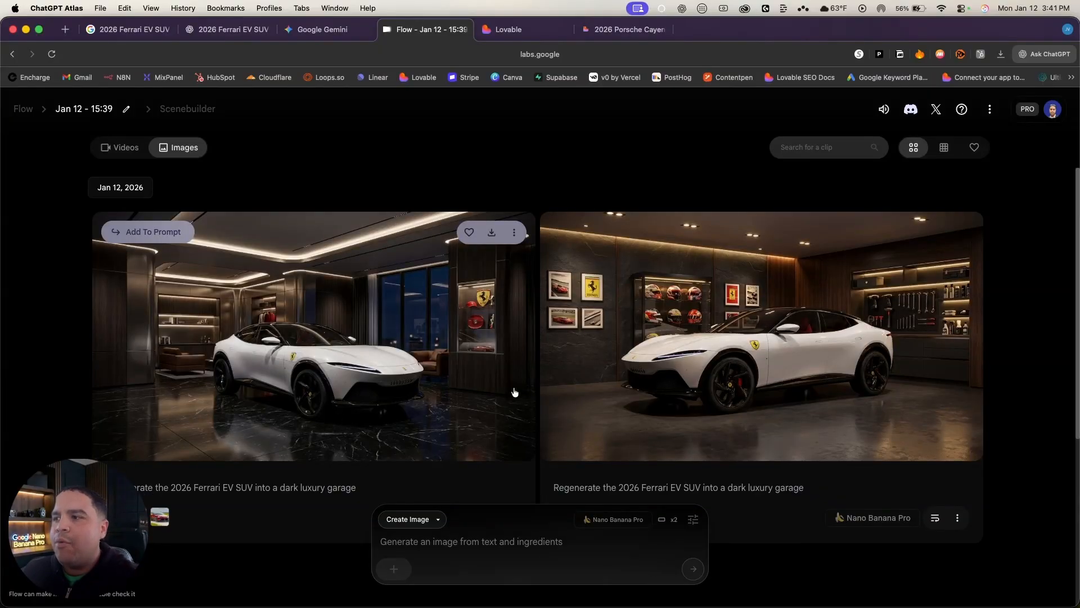
# Reuse the garage prompt, extend it with ". The garage is dark, black floor, plain walls" and generate new images
pyautogui.scroll(-2, 484, 428)
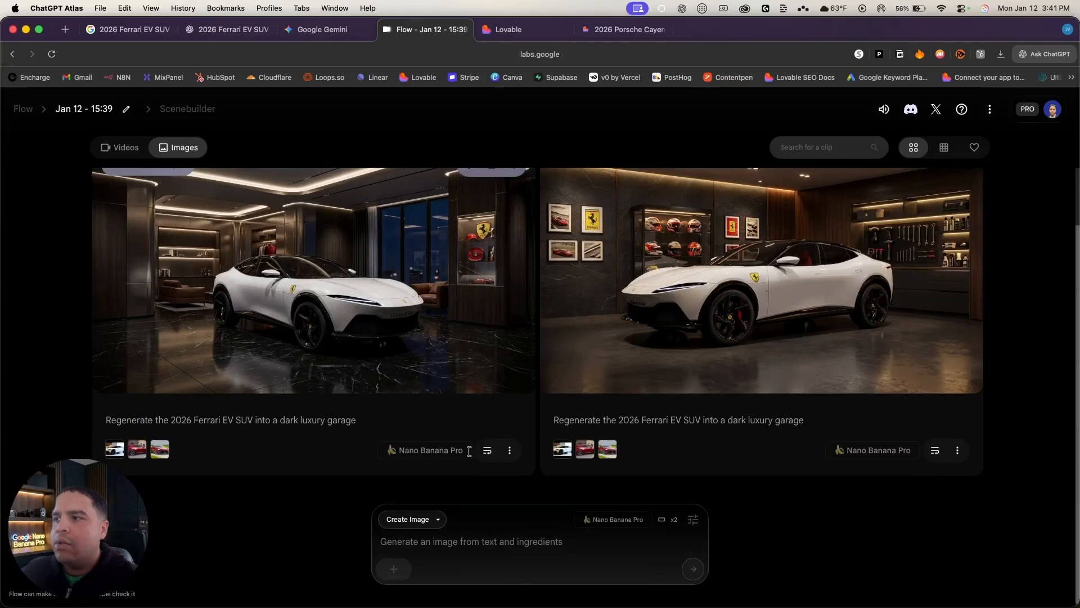
pyautogui.click(487, 450)
pyautogui.click(650, 544)
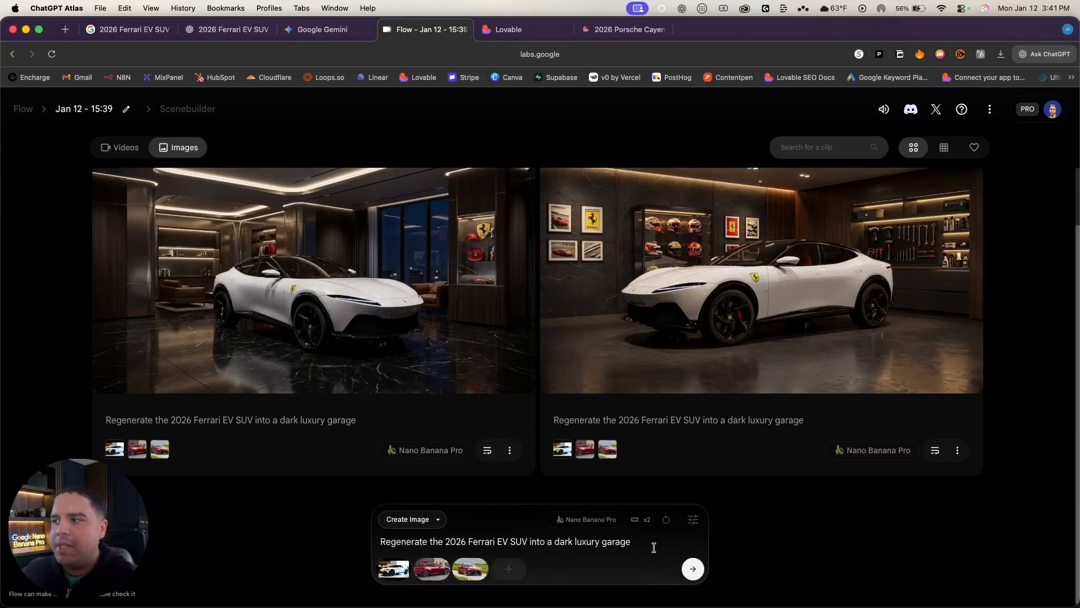
pyautogui.write('. The garage i')
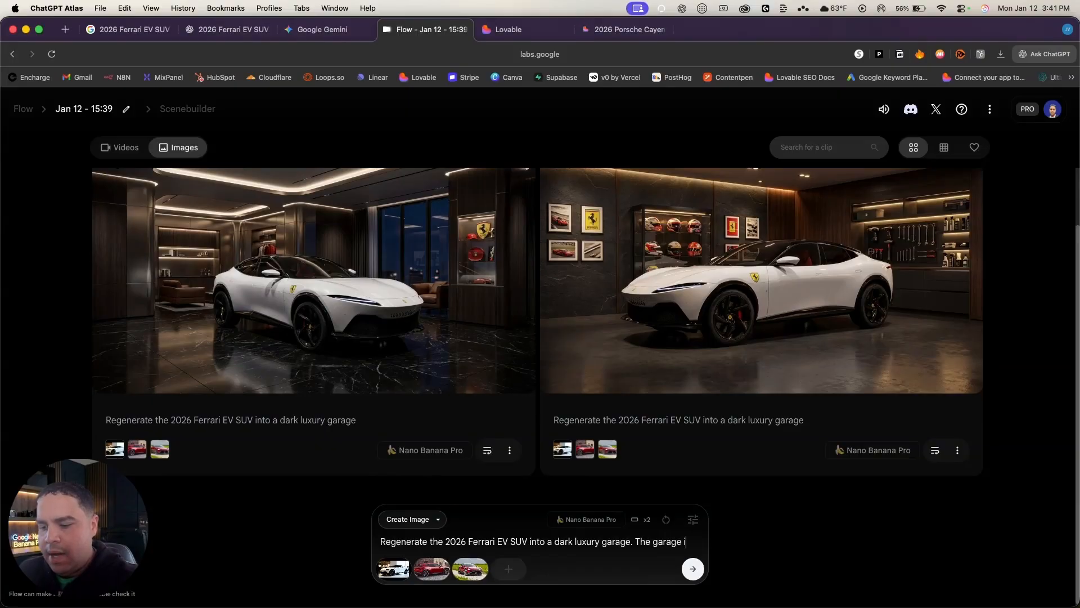
pyautogui.write('s dark, black floor, plain walls')
pyautogui.press('Return')
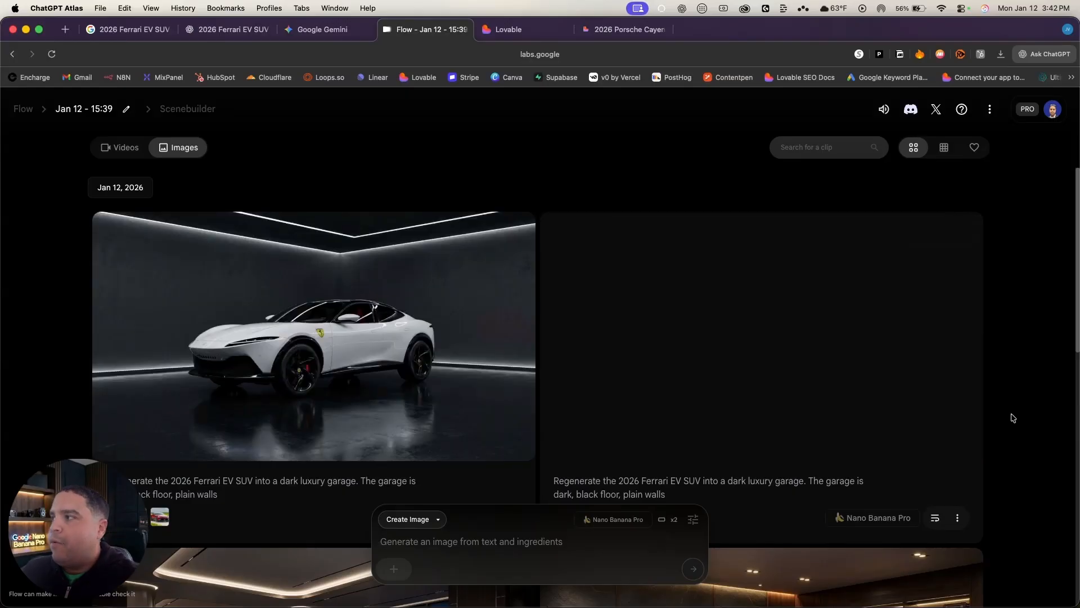
# Add the white car image to the prompt and generate with "Generate this exact same vehicle facing the opposite direction"
pyautogui.moveTo(474, 245)
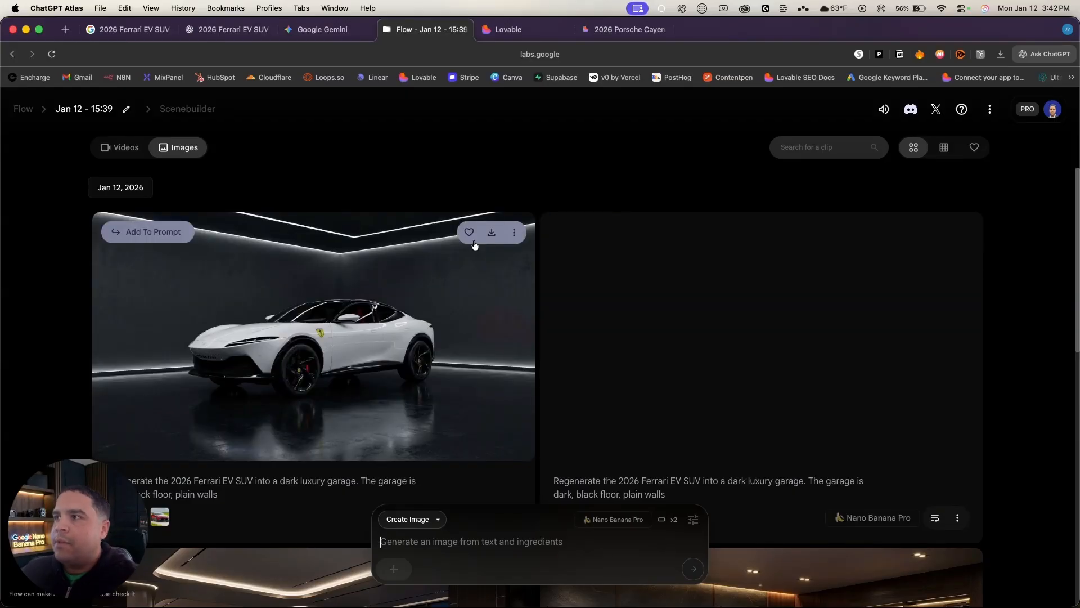
pyautogui.click(142, 232)
pyautogui.click(471, 543)
pyautogui.write('Generate this')
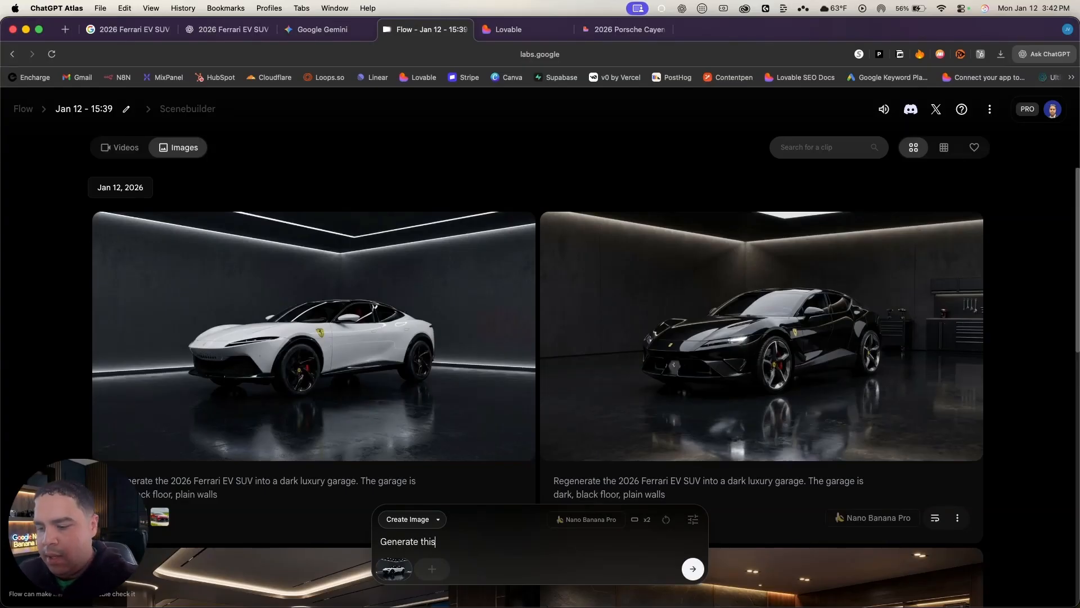
pyautogui.write(' exact same vehicle facing the opposite direction')
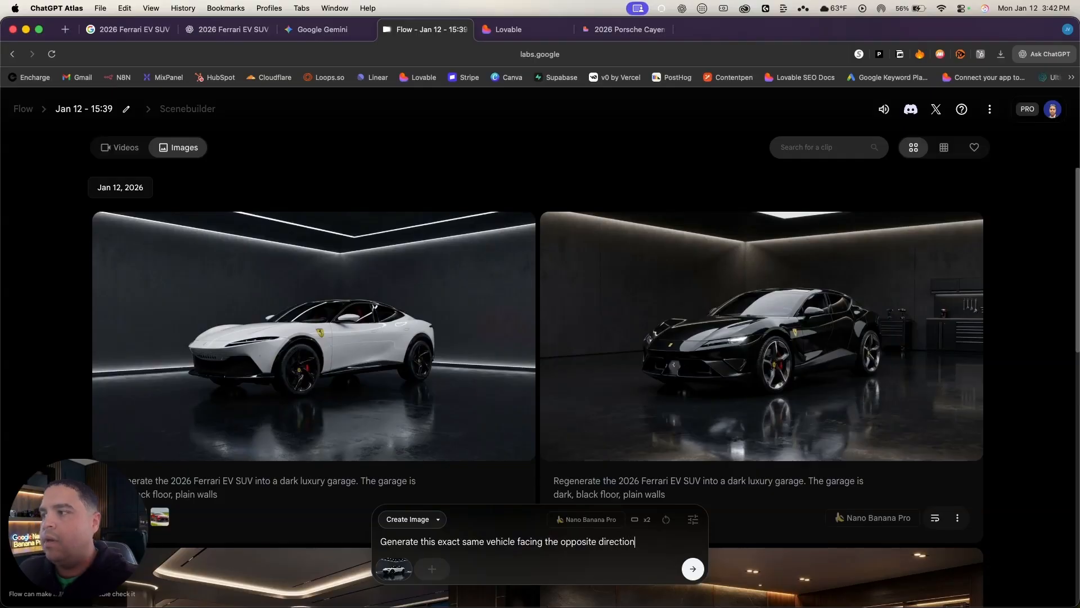
pyautogui.press('Return')
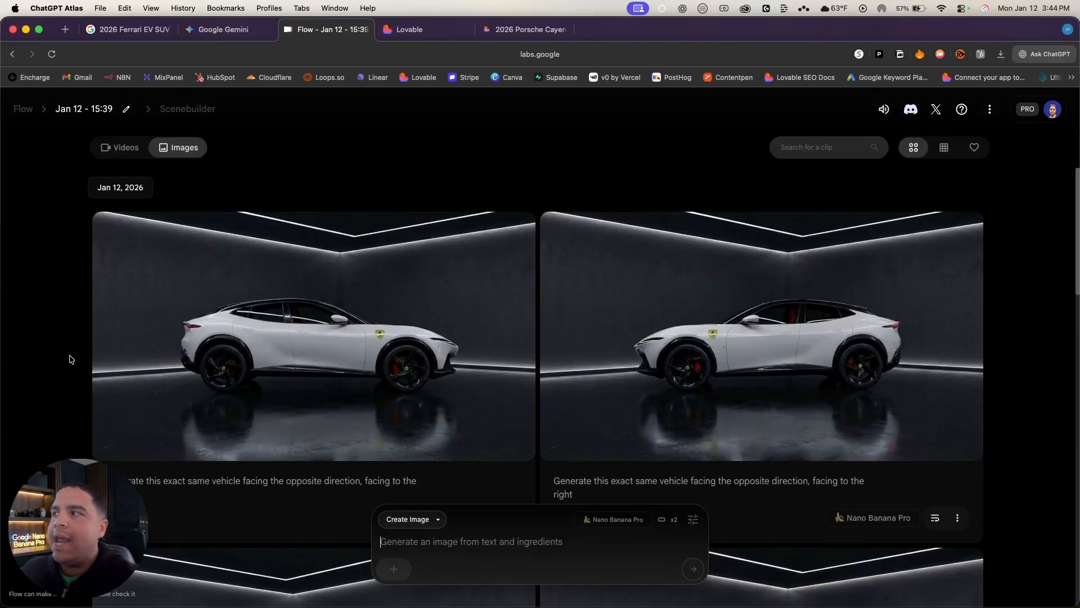
# Generate a Frames to Video clip from the right-facing to the left-facing car, prompting "Make this vehicle rotate counter clock wise, make the movement smooth"
pyautogui.moveTo(303, 349)
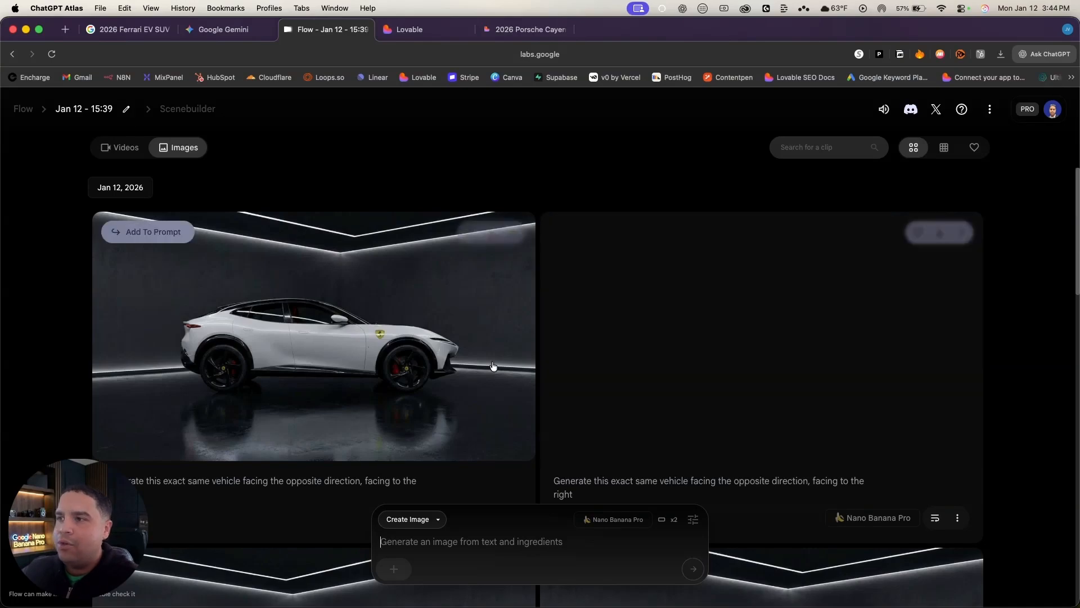
pyautogui.click(407, 523)
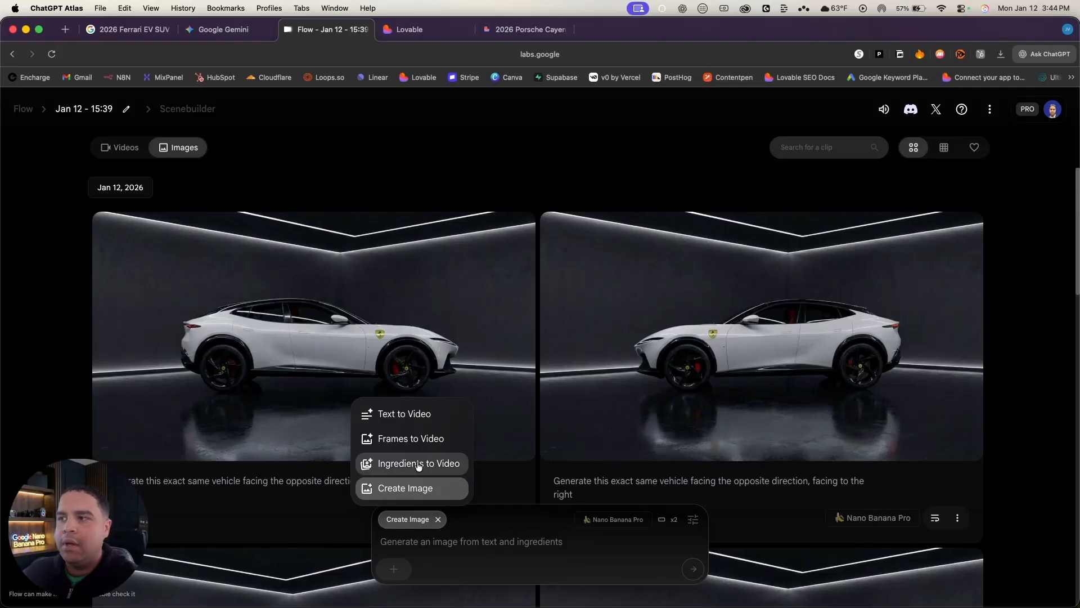
pyautogui.click(421, 437)
pyautogui.click(146, 231)
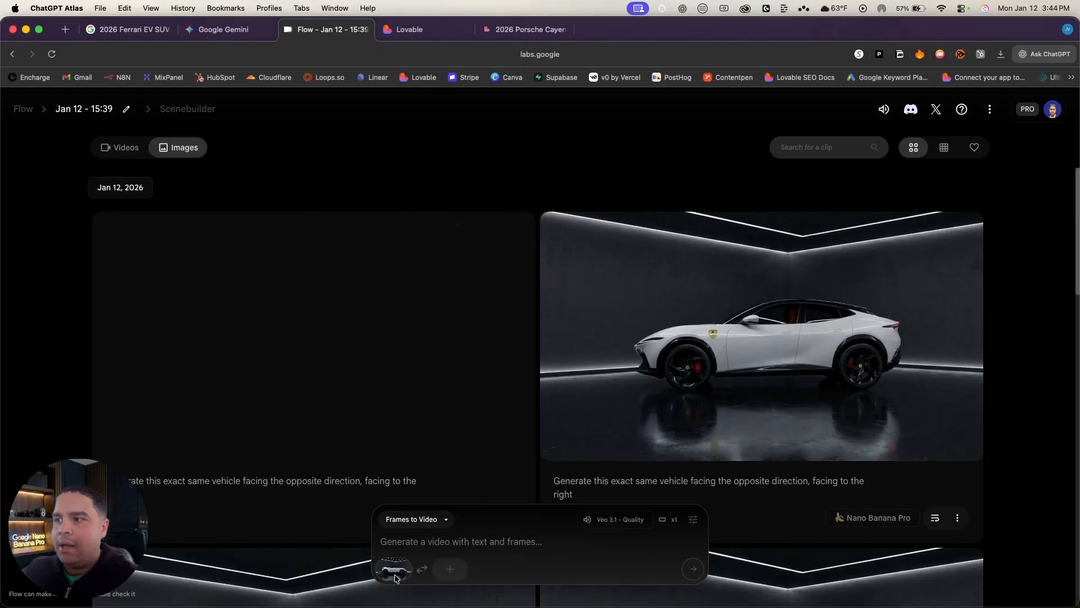
pyautogui.moveTo(397, 576)
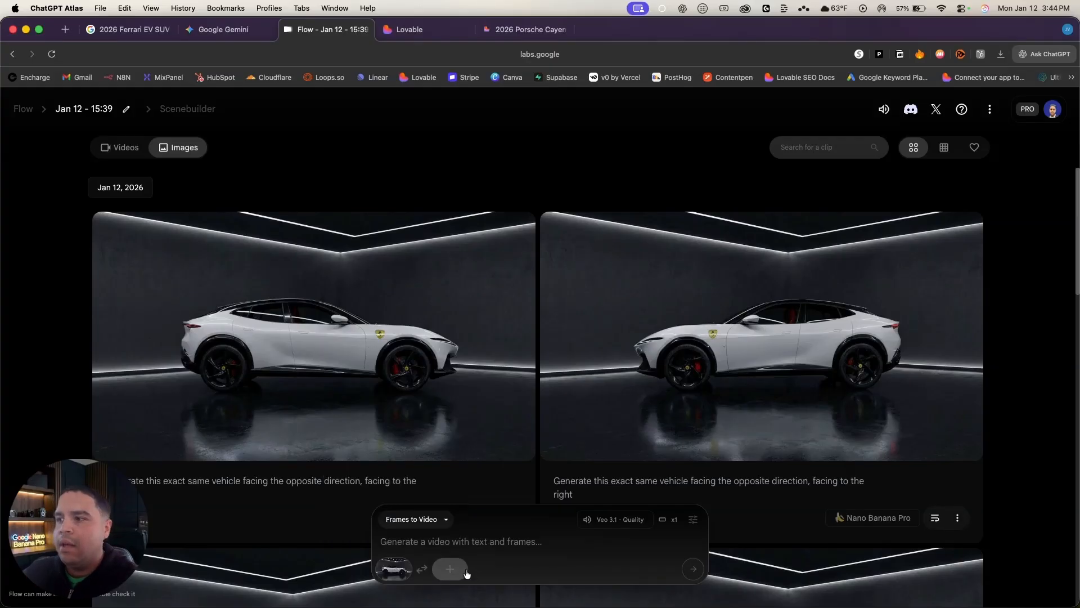
pyautogui.moveTo(914, 239)
pyautogui.click(614, 236)
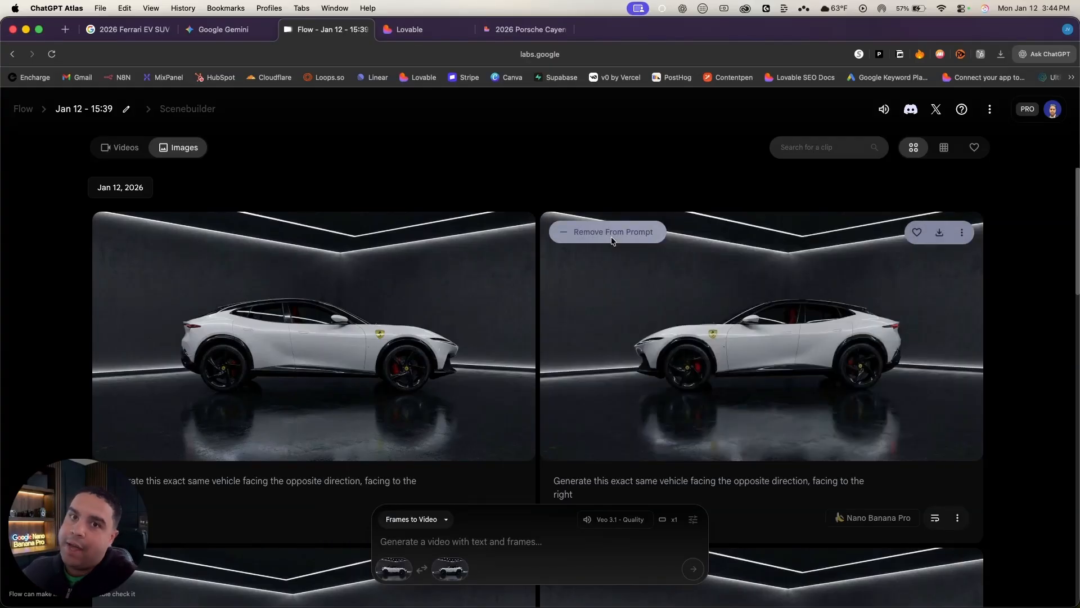
pyautogui.click(438, 549)
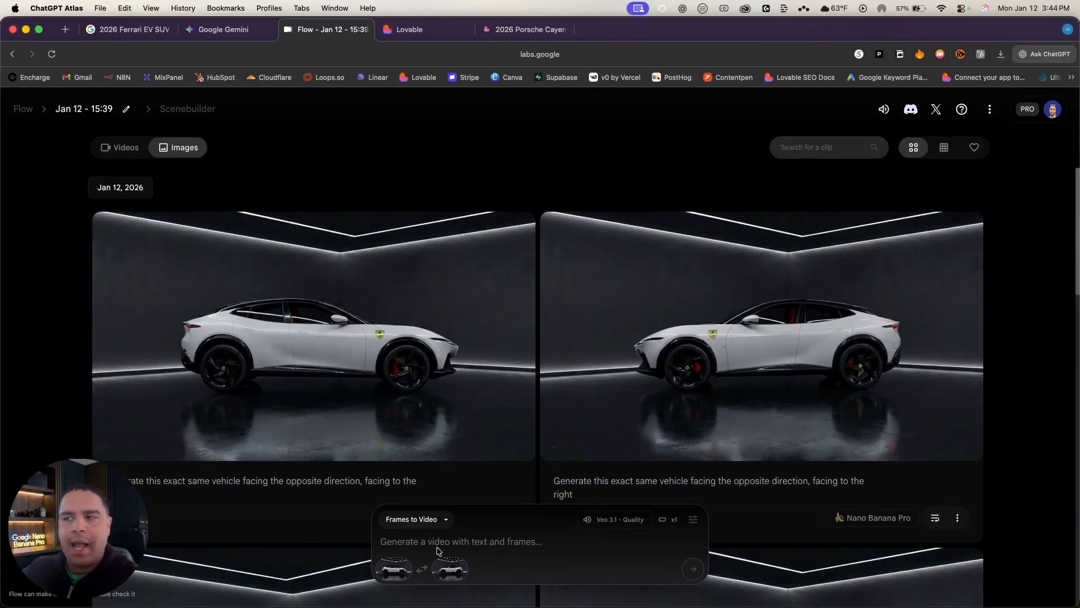
pyautogui.write('M')
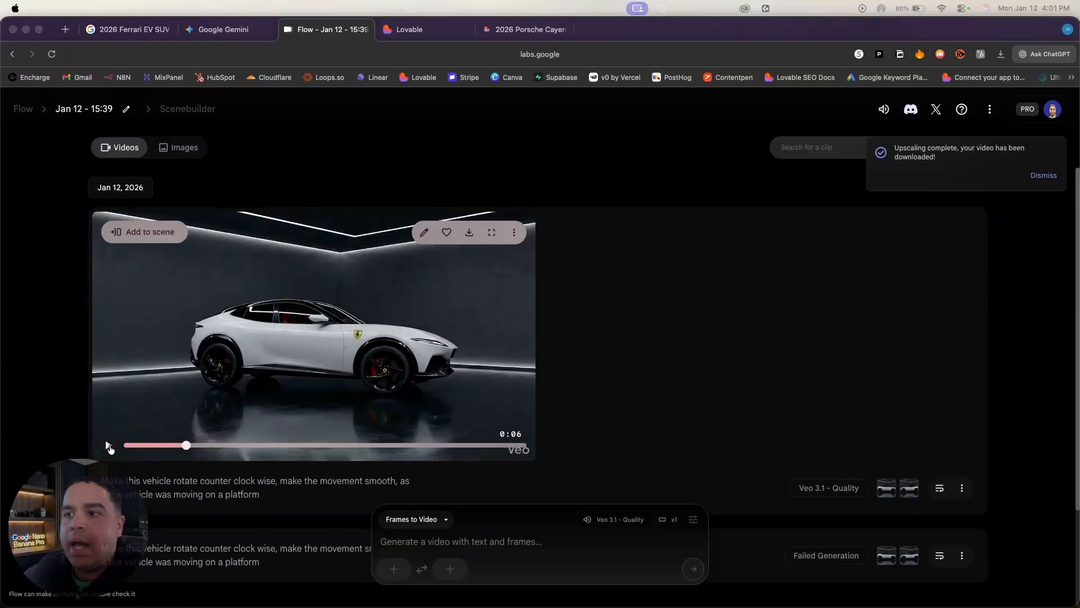
# Play the generated car rotation video and look over its available download sizes
pyautogui.click(107, 446)
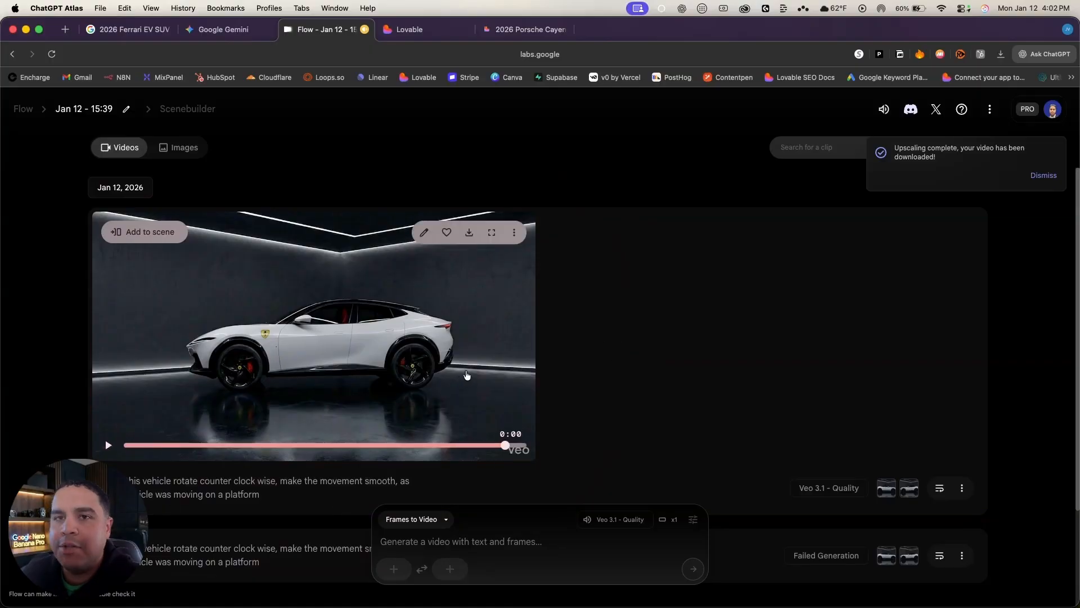
pyautogui.click(469, 233)
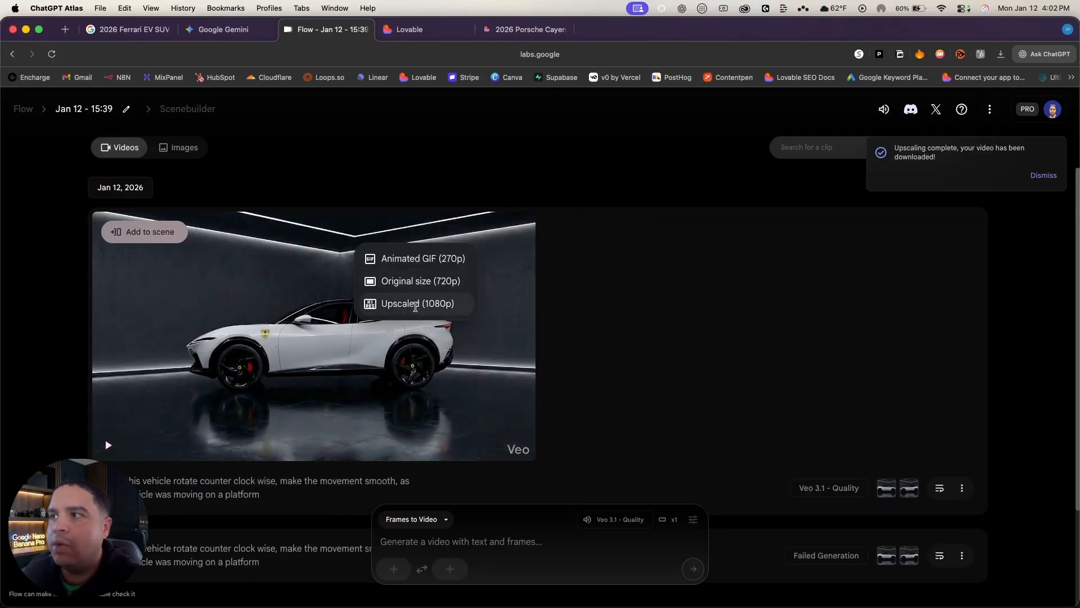
pyautogui.click(634, 314)
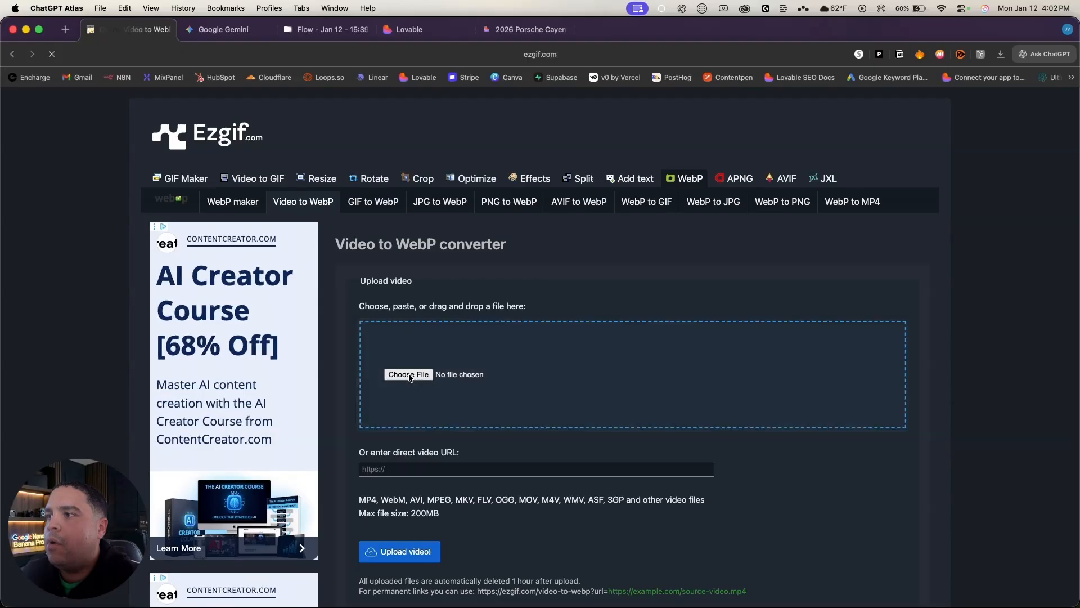
# Upload Make_this_vehicle_1080p_202601121549.mp4 from Downloads to Ezgif's Video to WebP converter
pyautogui.click(408, 374)
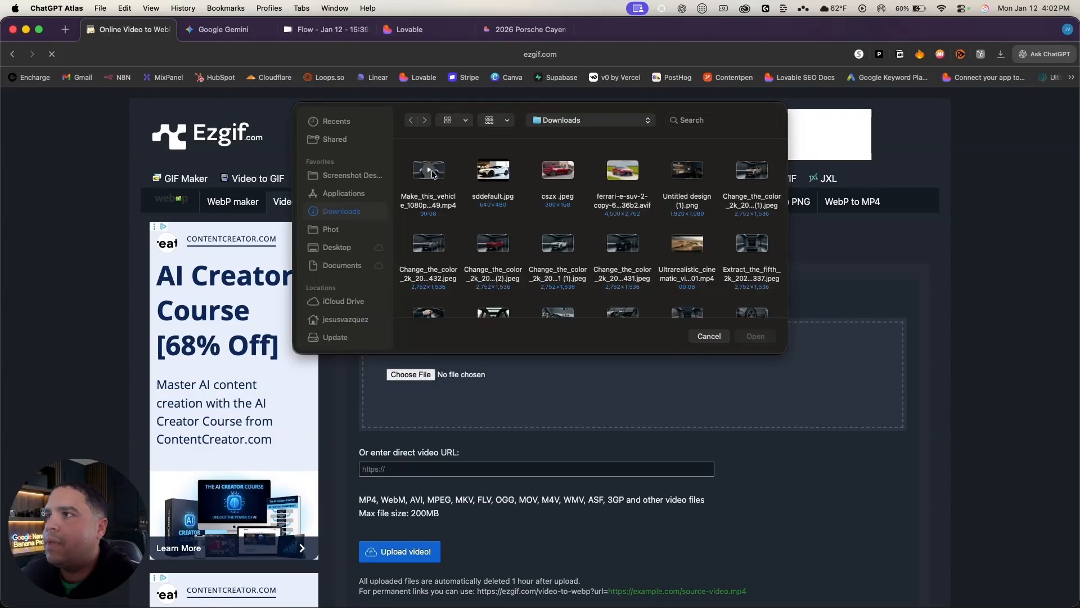
pyautogui.doubleClick(430, 171)
pyautogui.scroll(-3, 743, 482)
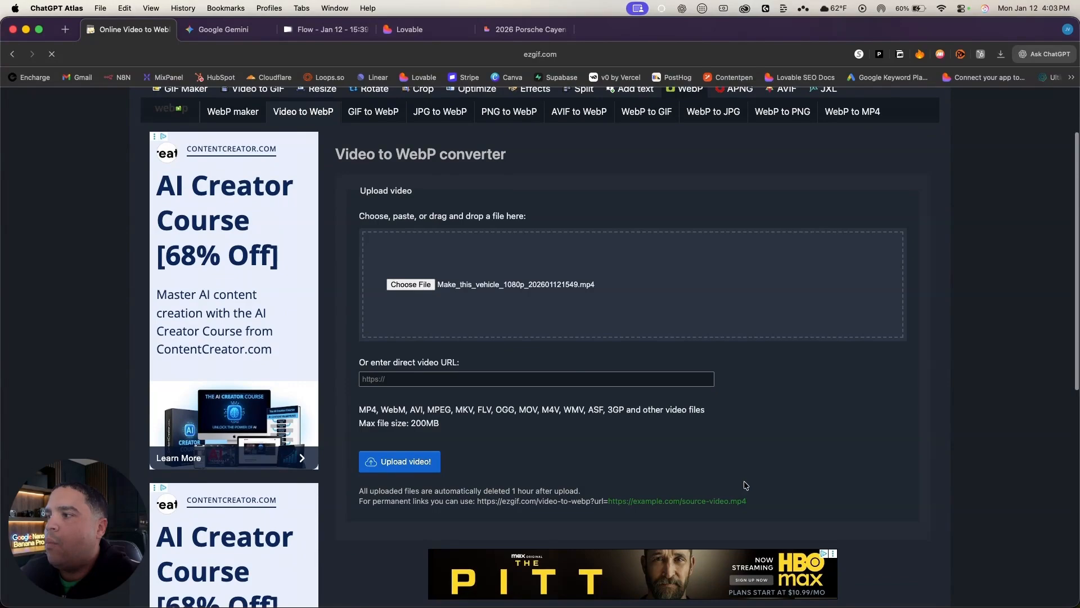
pyautogui.click(388, 461)
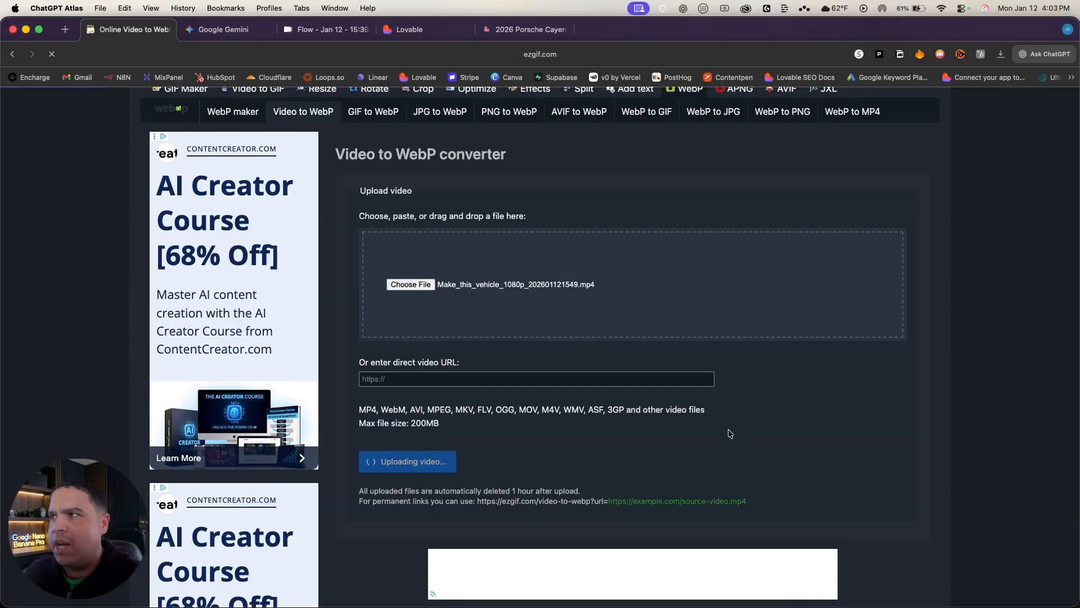
# Convert the uploaded video to WebP with size Original (up to 1280px) and the LibWebP method
pyautogui.scroll(-6, 730, 433)
pyautogui.scroll(6, 729, 433)
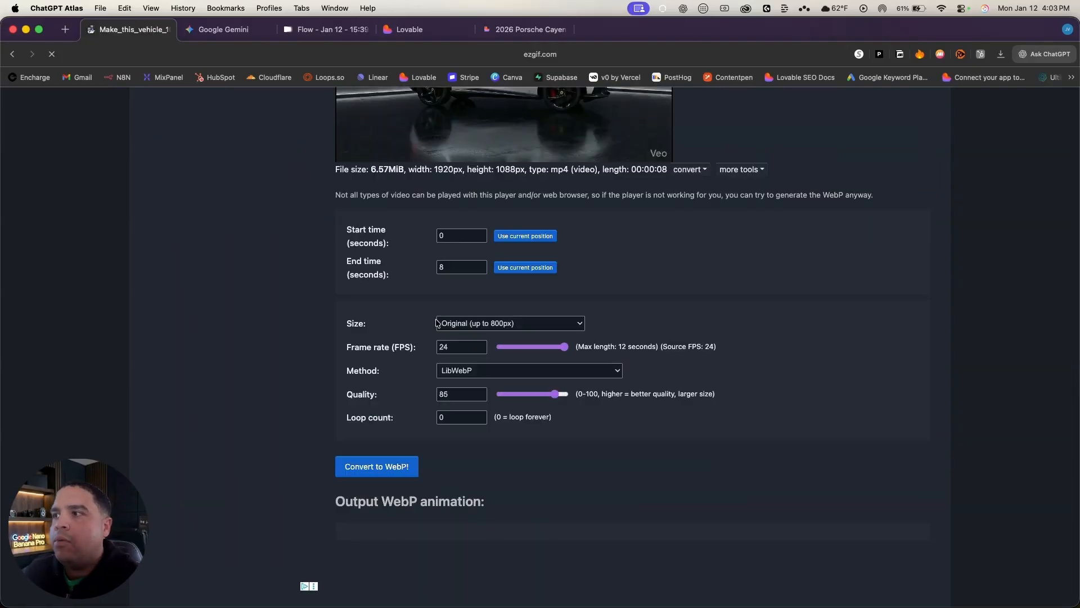
pyautogui.click(437, 323)
pyautogui.click(484, 347)
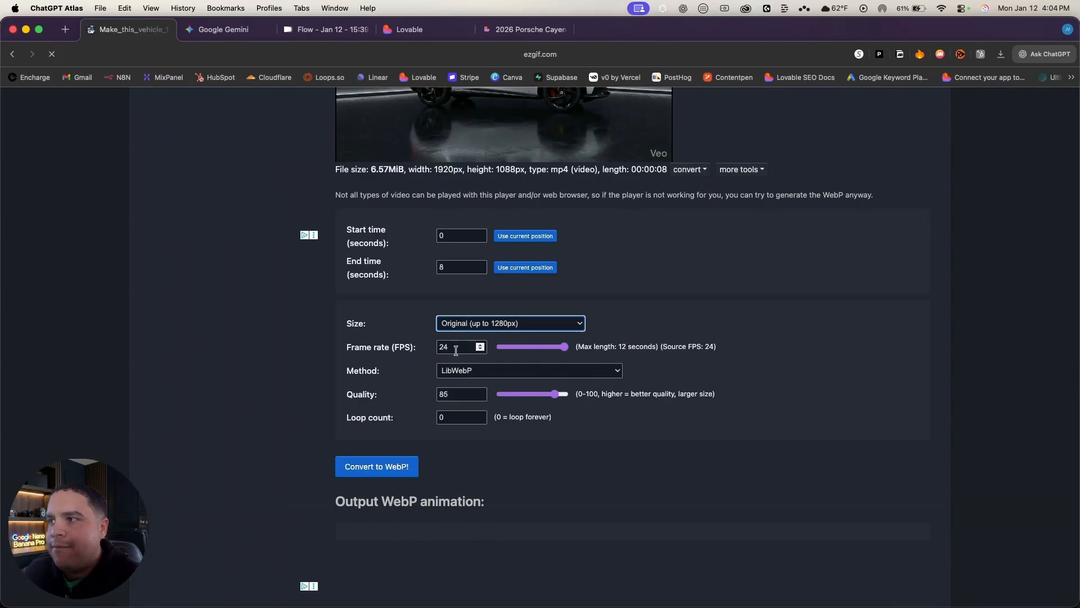
pyautogui.click(458, 371)
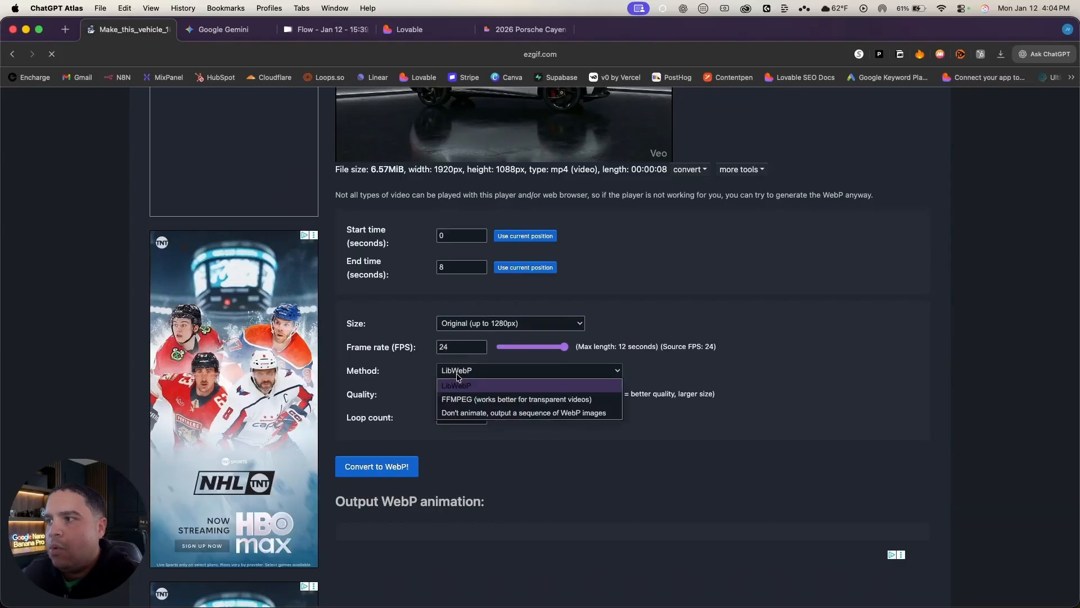
pyautogui.click(460, 385)
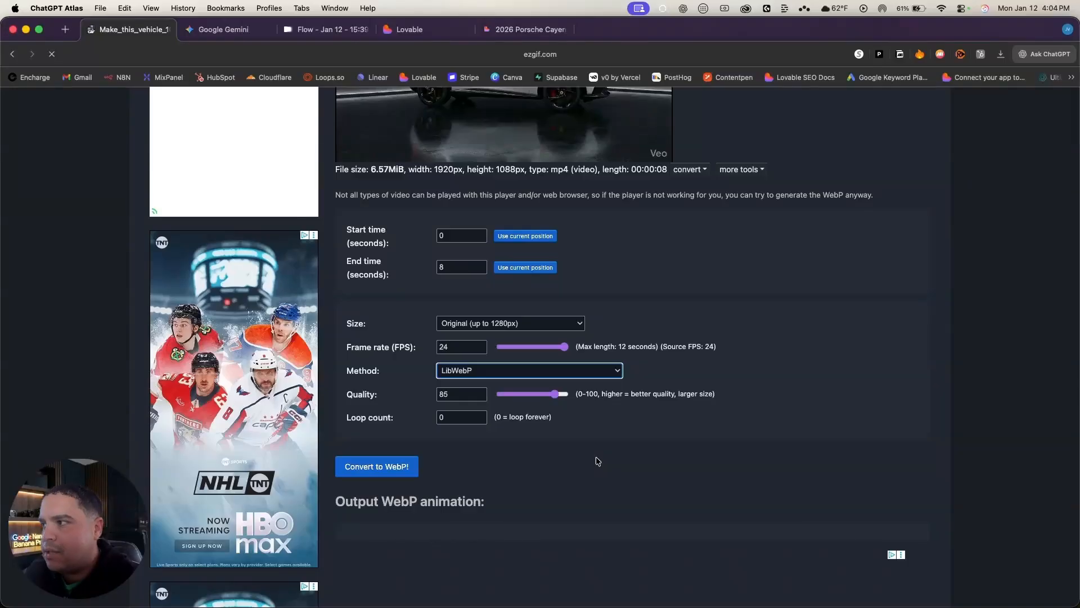
pyautogui.scroll(-5, 373, 316)
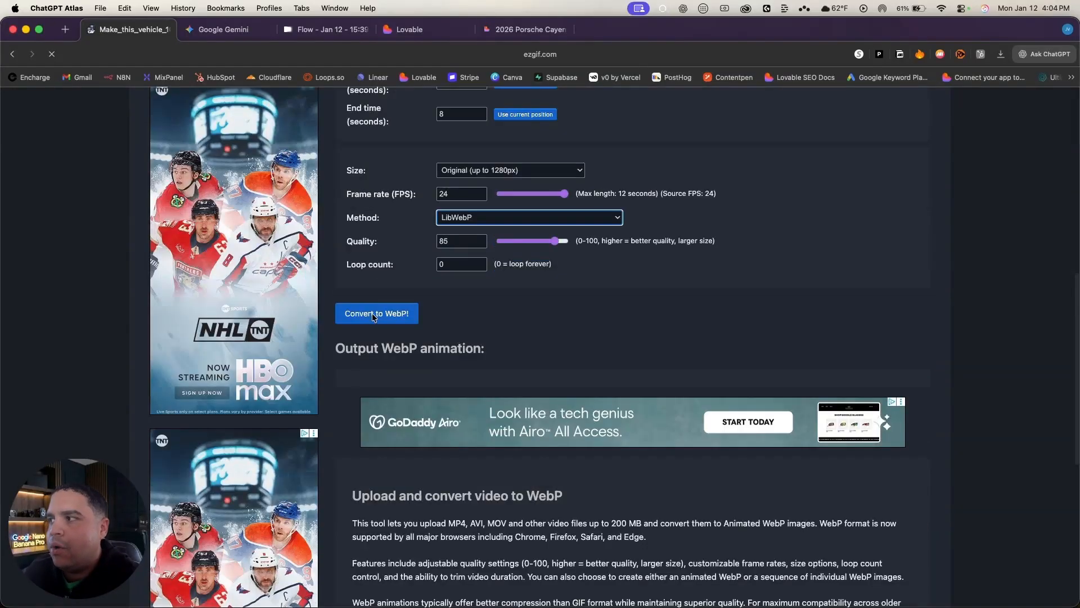
pyautogui.click(372, 314)
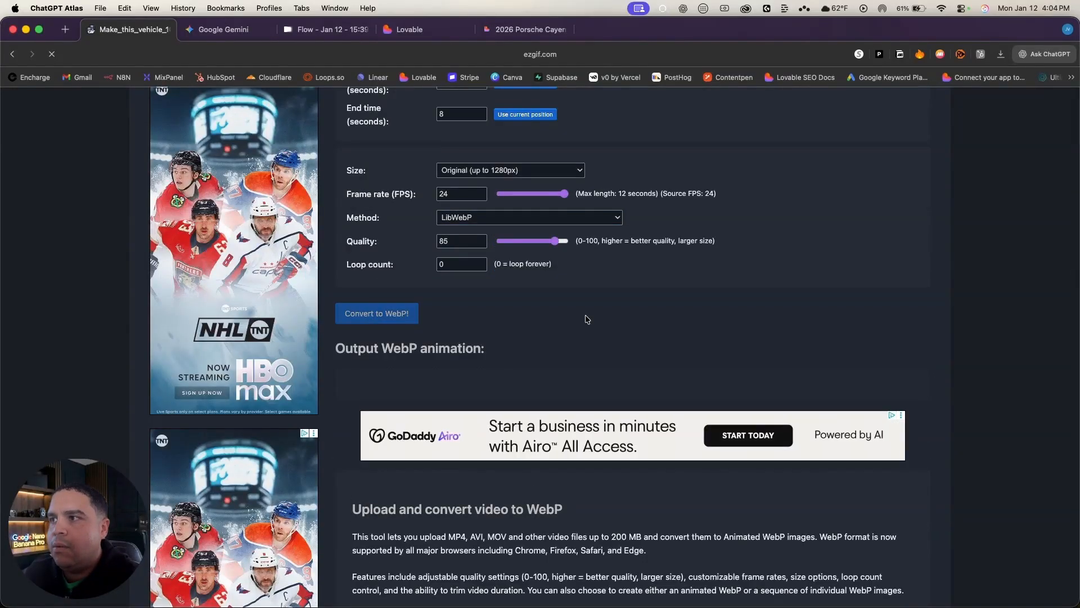
# Split the converted WebP animation into individual frames with WebP as the output format
pyautogui.scroll(-12, 696, 383)
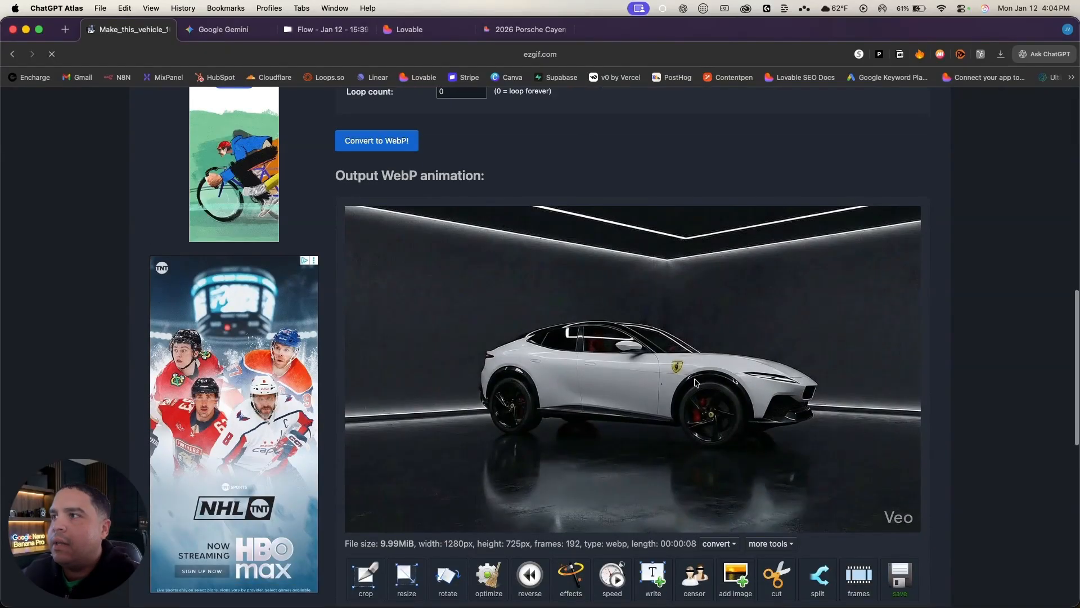
pyautogui.scroll(-3, 474, 192)
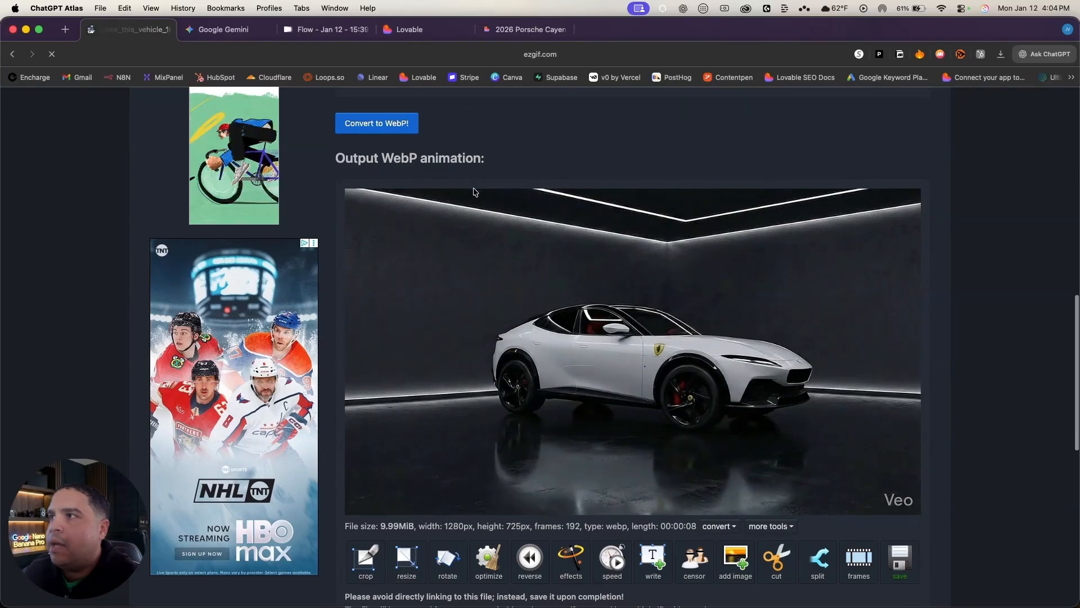
pyautogui.scroll(-4, 474, 192)
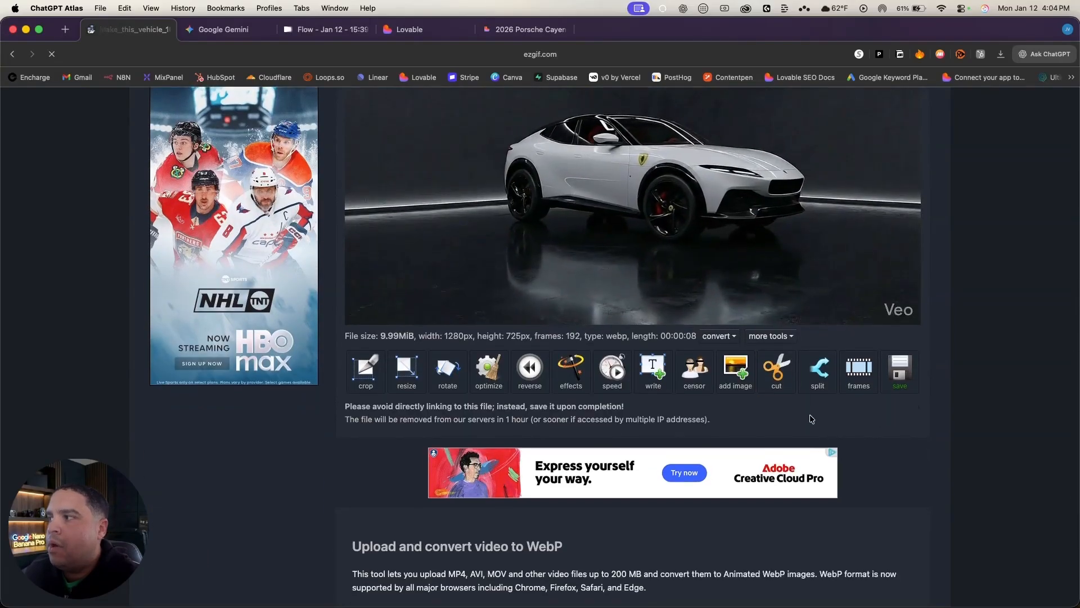
pyautogui.click(817, 368)
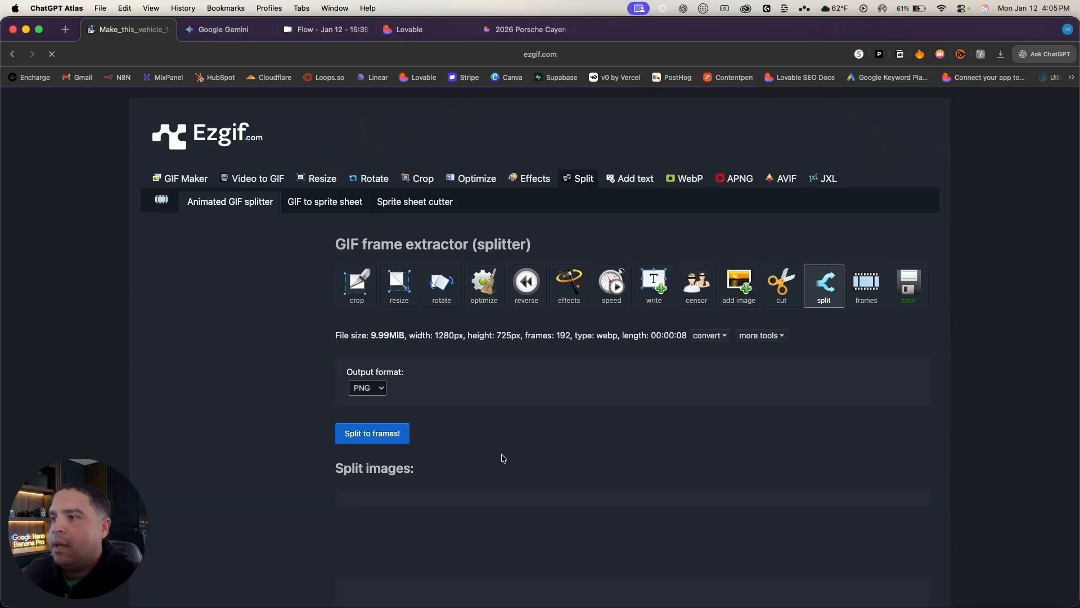
pyautogui.scroll(-8, 501, 453)
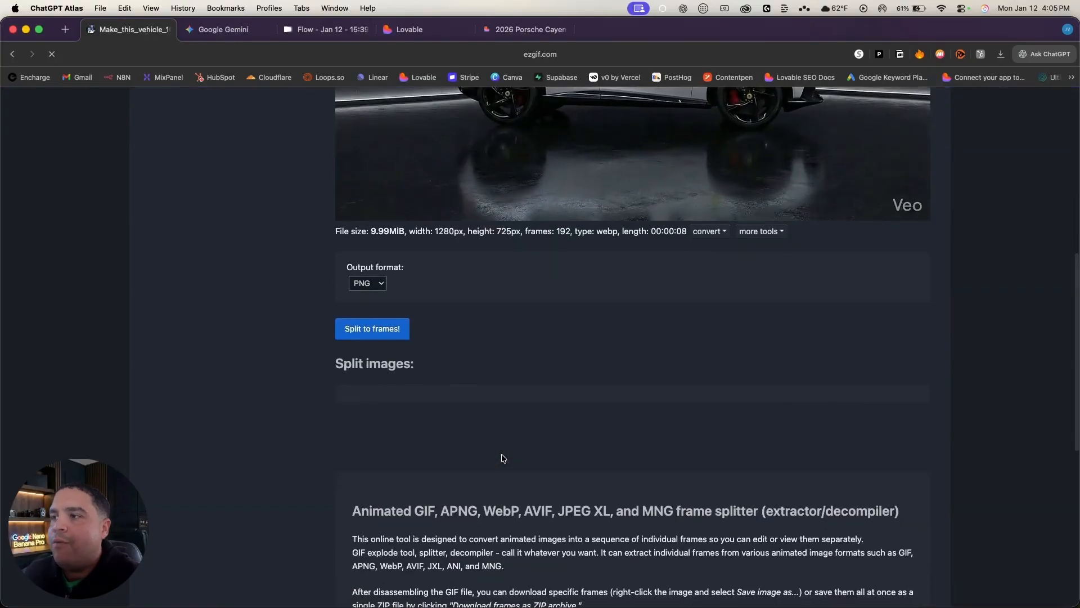
pyautogui.click(377, 284)
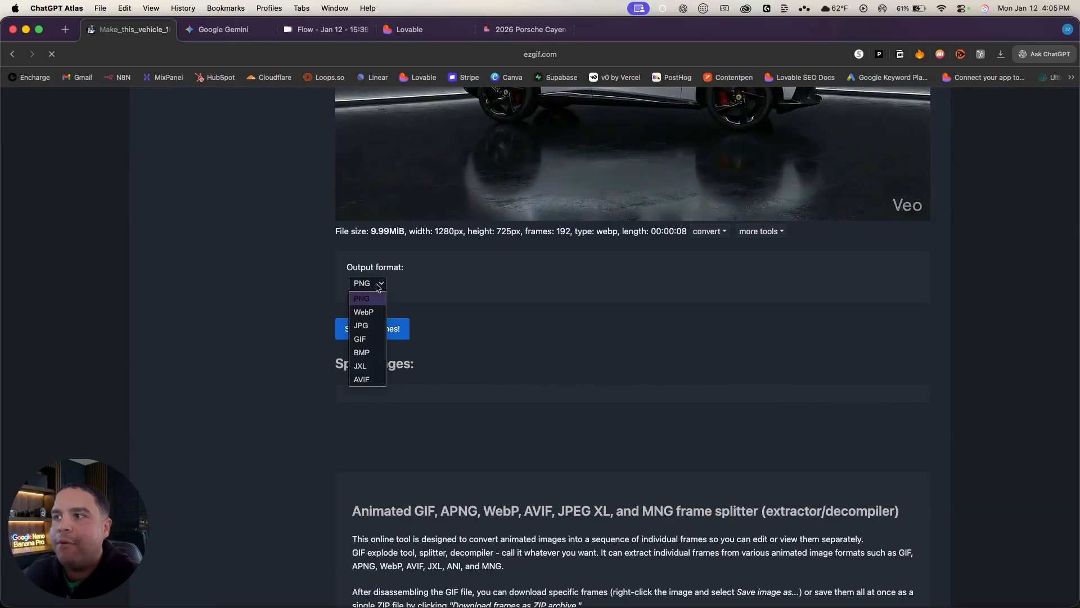
pyautogui.click(364, 312)
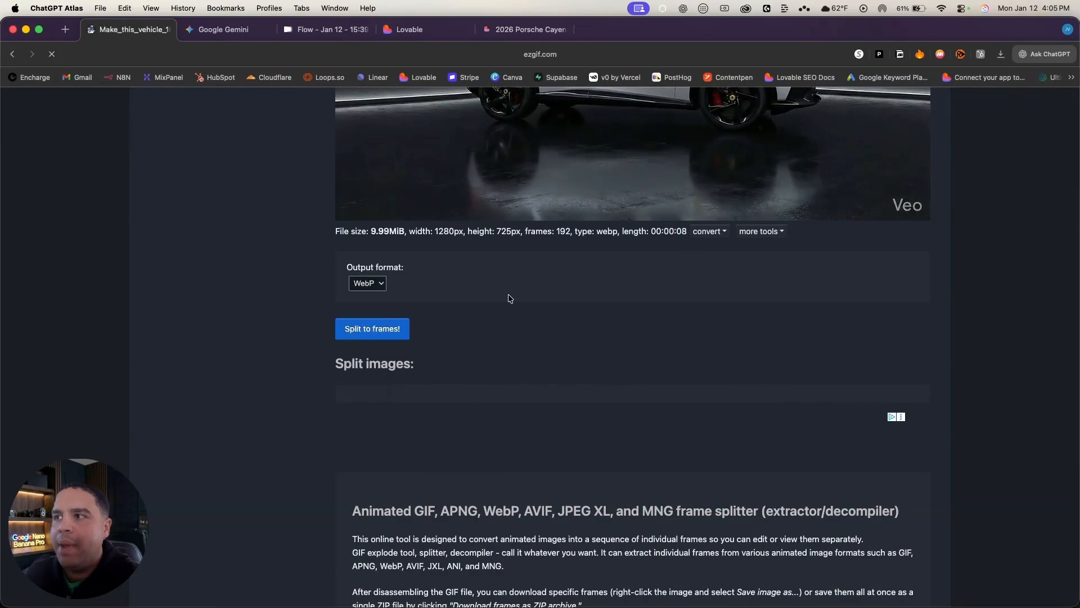
pyautogui.click(364, 332)
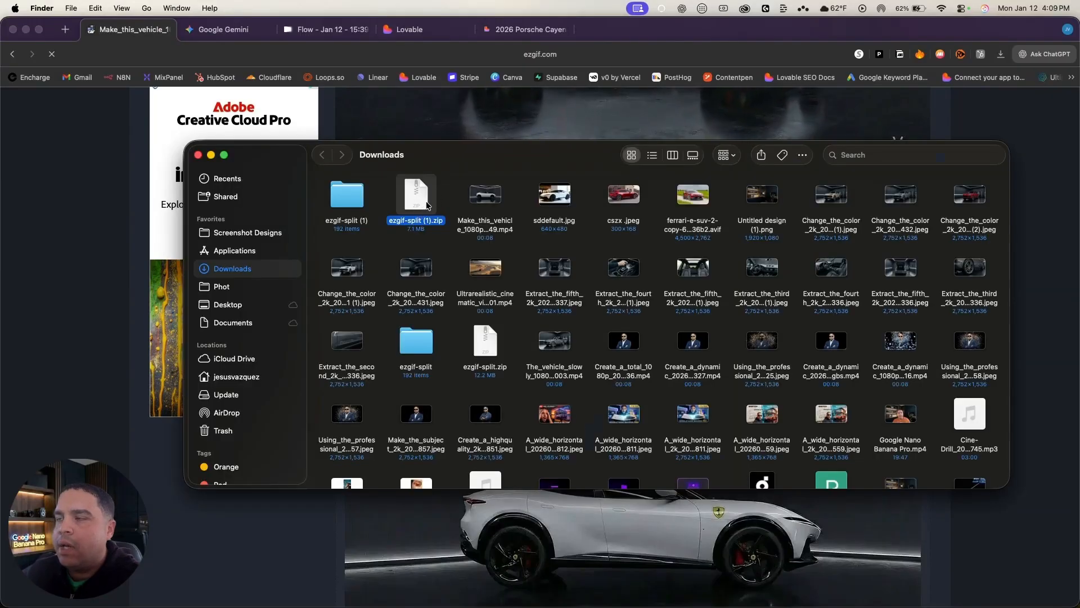
# Look through the extracted frames in the ezgif-split (1) folder in Downloads and close the Finder window
pyautogui.click(348, 199)
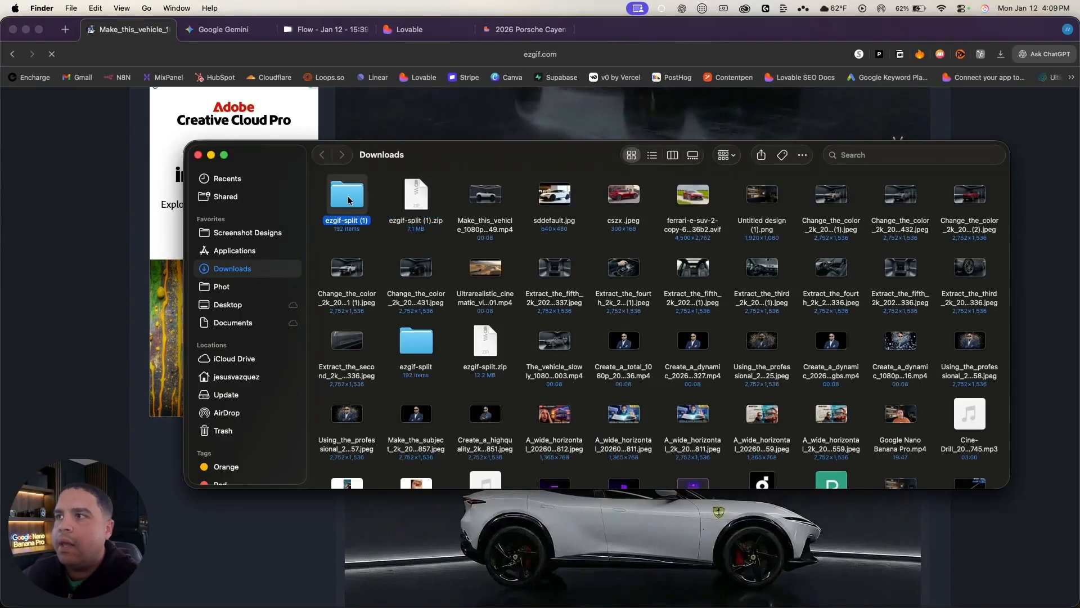
pyautogui.doubleClick(348, 199)
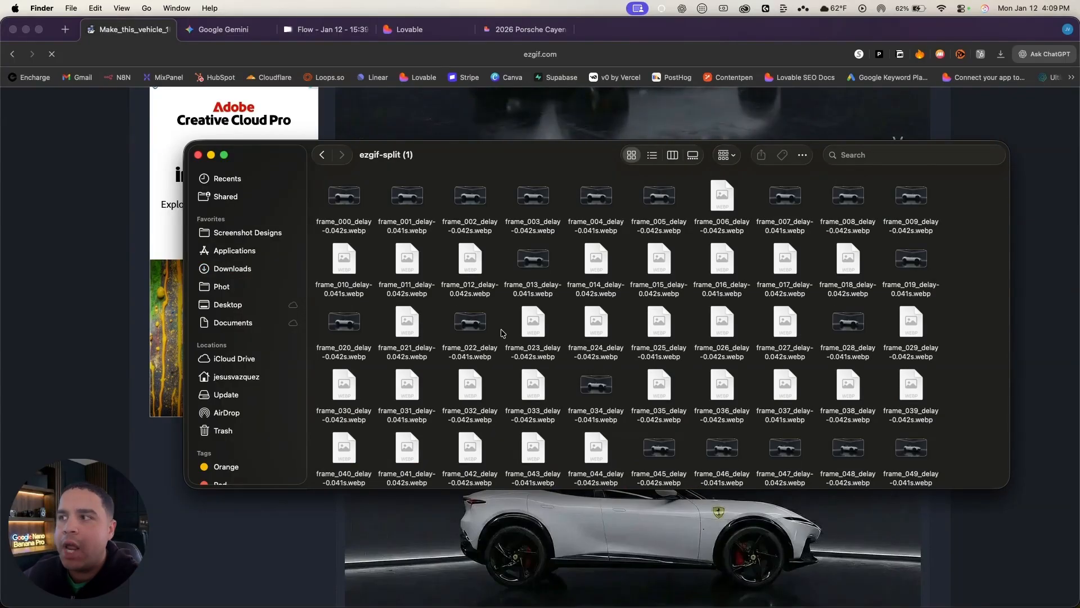
pyautogui.scroll(-5, 502, 333)
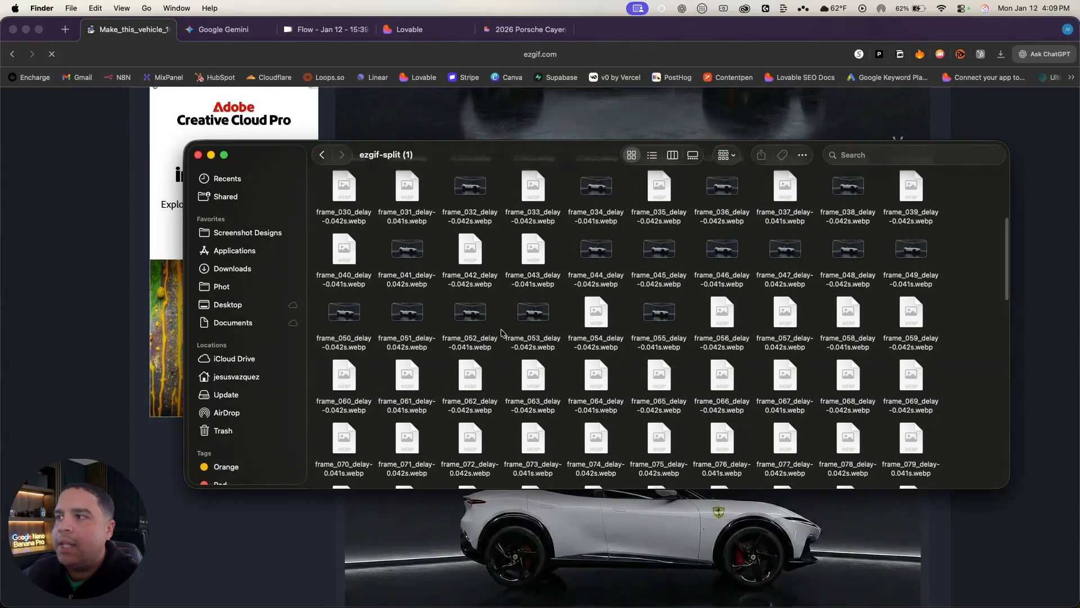
pyautogui.scroll(-15, 502, 333)
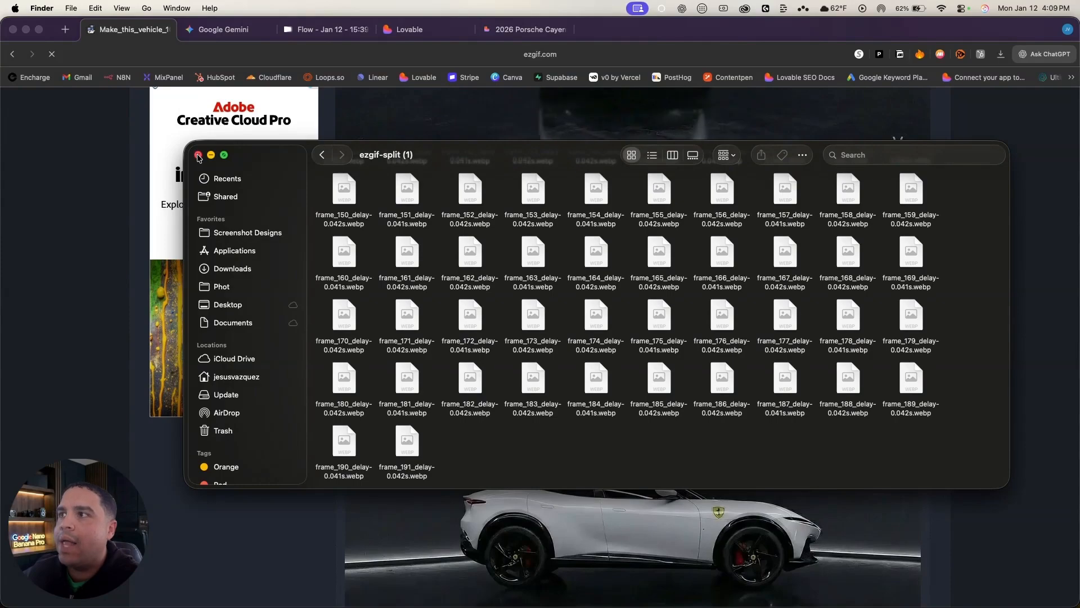
pyautogui.click(197, 154)
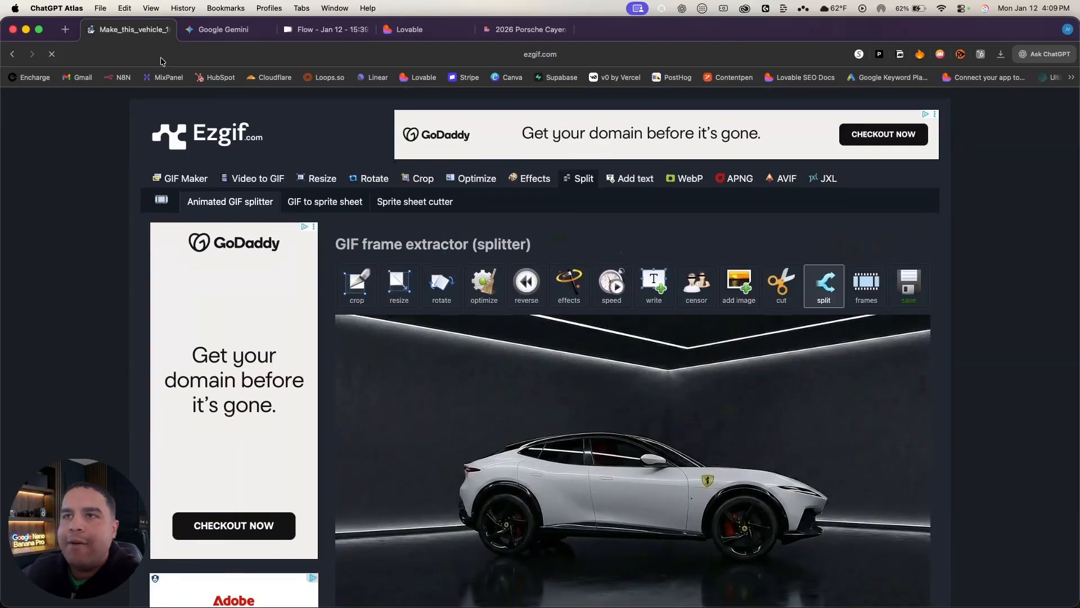
# Close the Ezgif page, switch to Lovable and paste the 2026 Ferrari EV SUV parallax website prompt, reviewing it from start to end
pyautogui.click(168, 31)
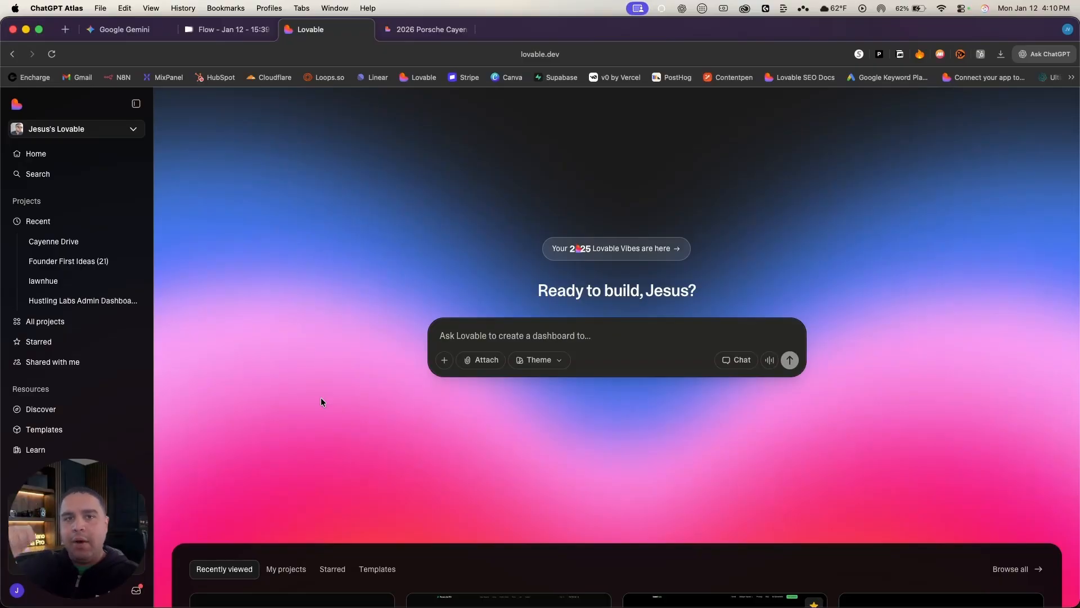
pyautogui.click(491, 341)
pyautogui.press('super+v')
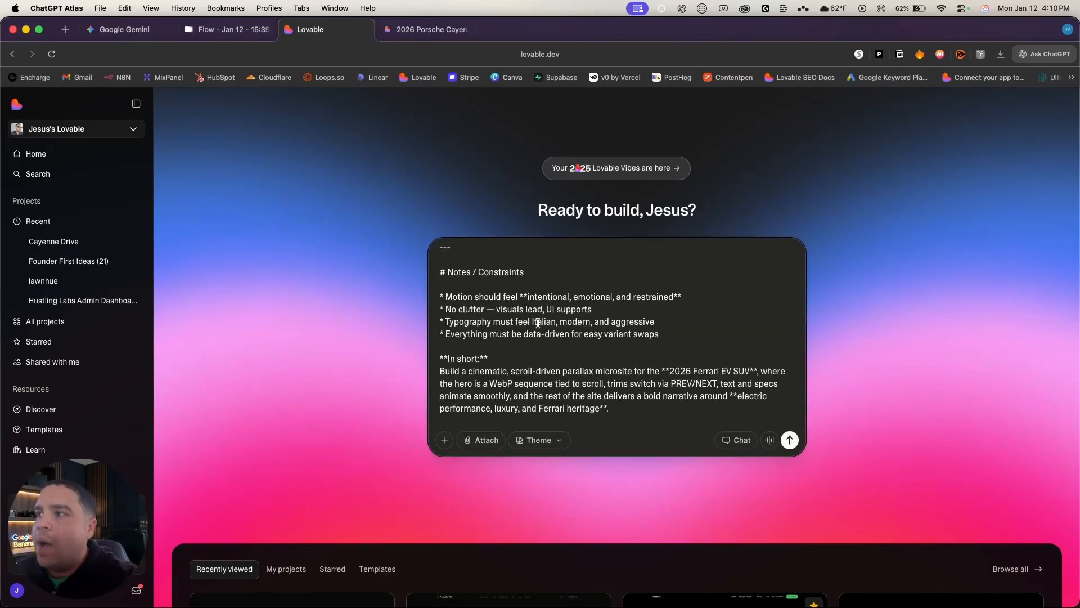
pyautogui.scroll(-10, 507, 337)
pyautogui.scroll(5, 539, 326)
pyautogui.scroll(15, 539, 326)
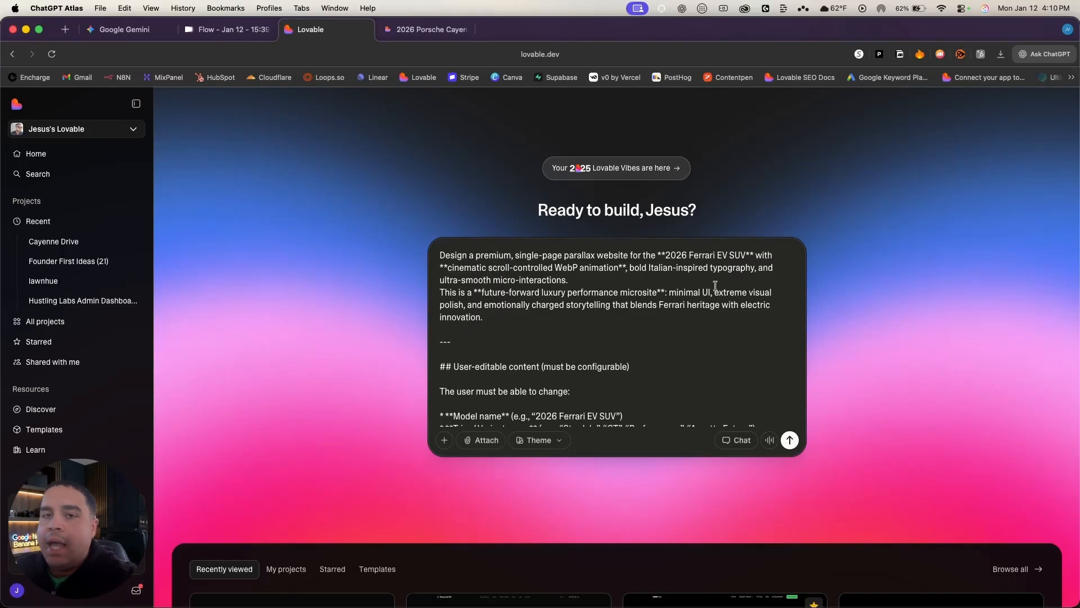
# Submit the 2026 Ferrari EV SUV website prompt and look through the generated site from start to end
pyautogui.click(790, 439)
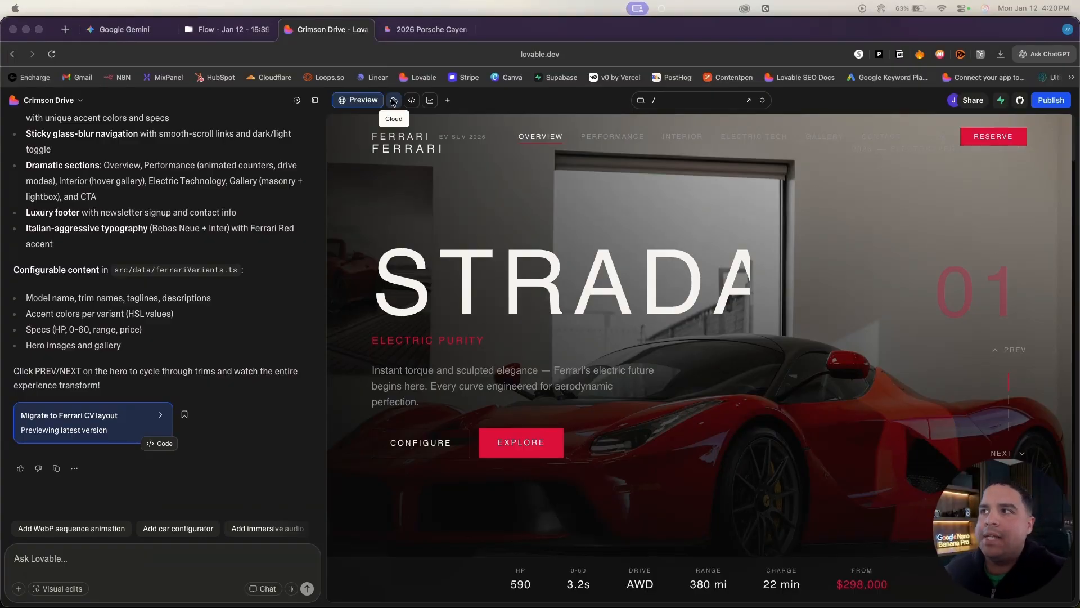
pyautogui.scroll(-15, 506, 253)
pyautogui.scroll(-15, 528, 274)
pyautogui.scroll(5, 528, 274)
pyautogui.scroll(15, 528, 274)
pyautogui.scroll(5, 527, 274)
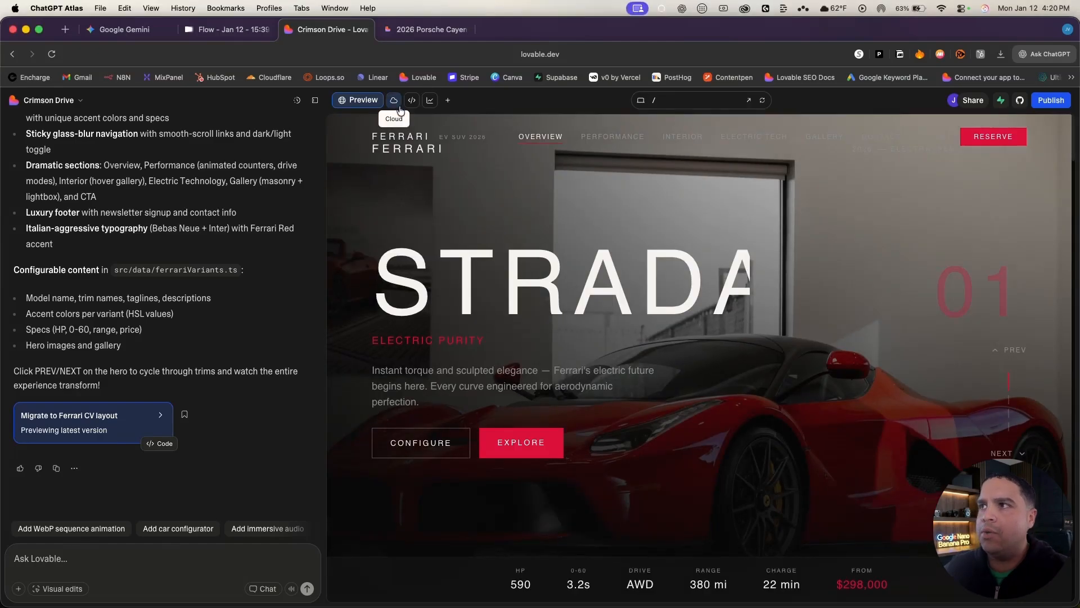
# Enable Lovable Cloud for the Crimson Drive project and allow the request
pyautogui.click(395, 101)
pyautogui.click(670, 448)
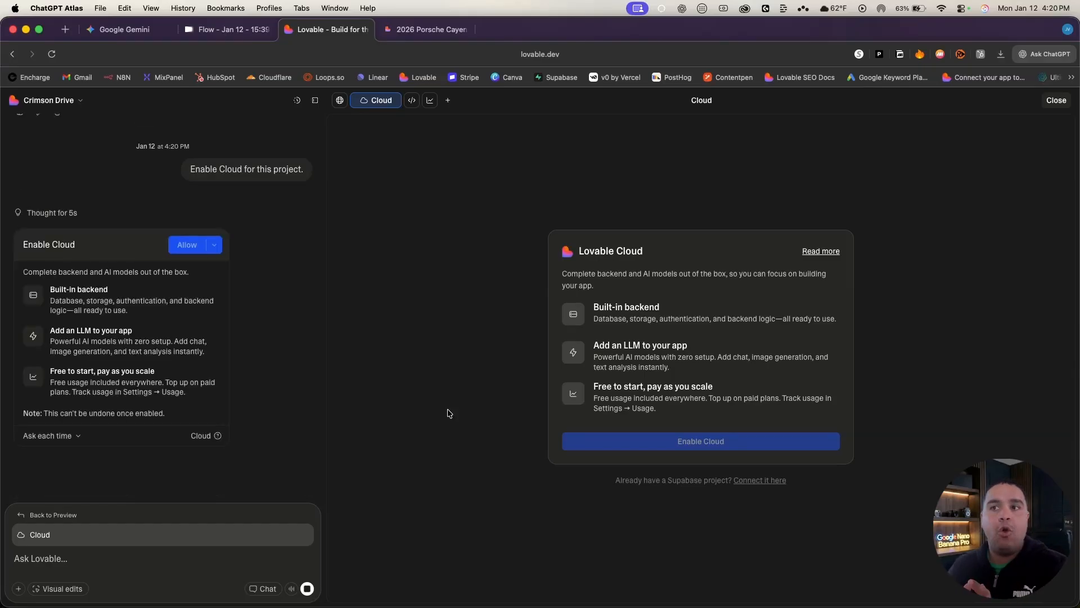
pyautogui.click(184, 246)
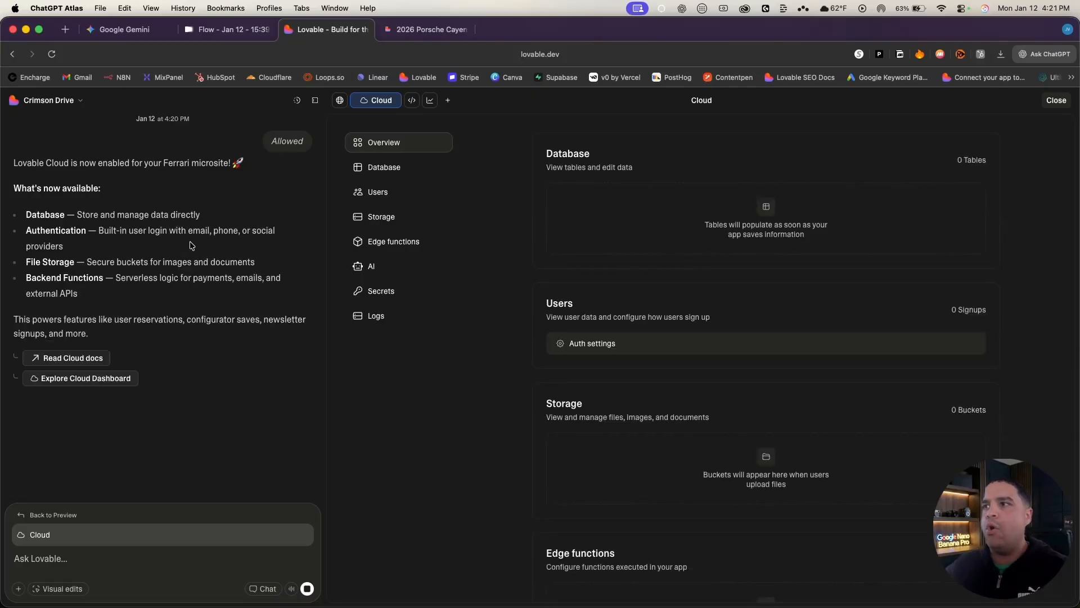
# Create a public storage bucket named vehicle-video-images in the project's cloud storage
pyautogui.click(390, 220)
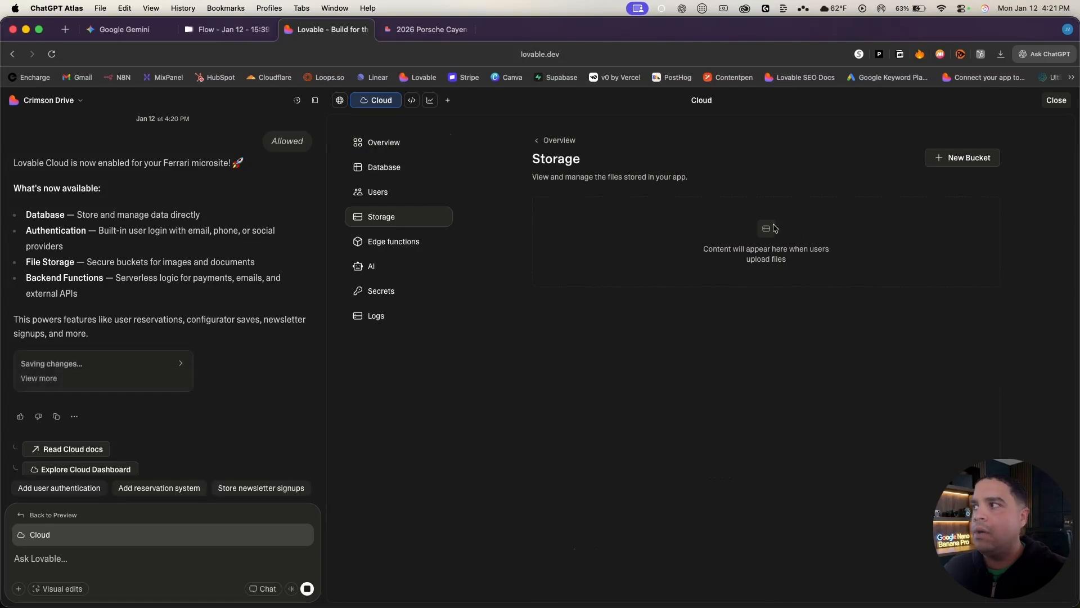
pyautogui.click(951, 160)
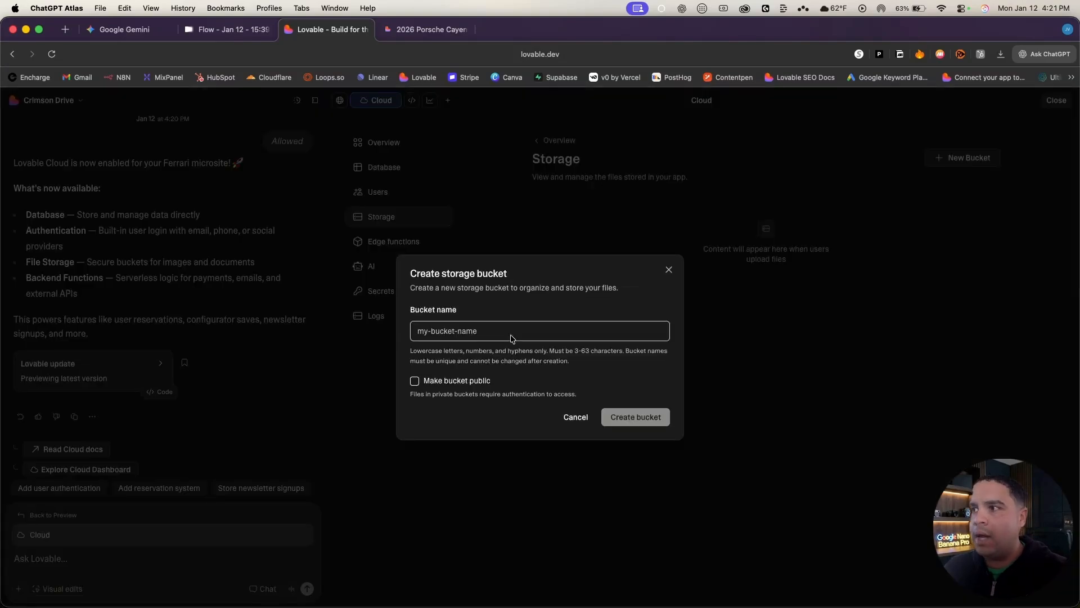
pyautogui.write('v')
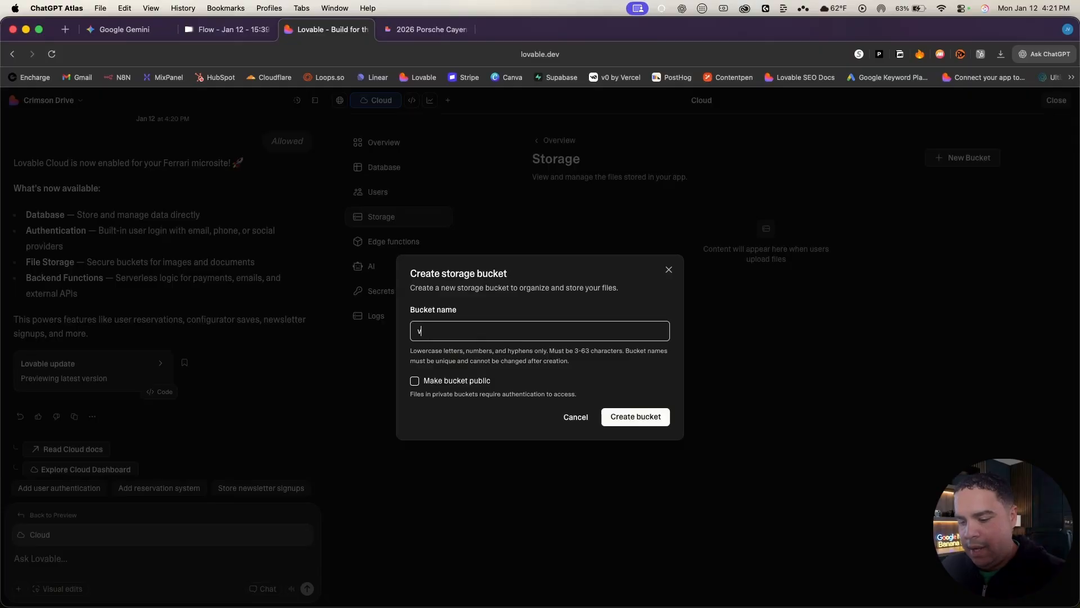
pyautogui.write('enicle-video-imag')
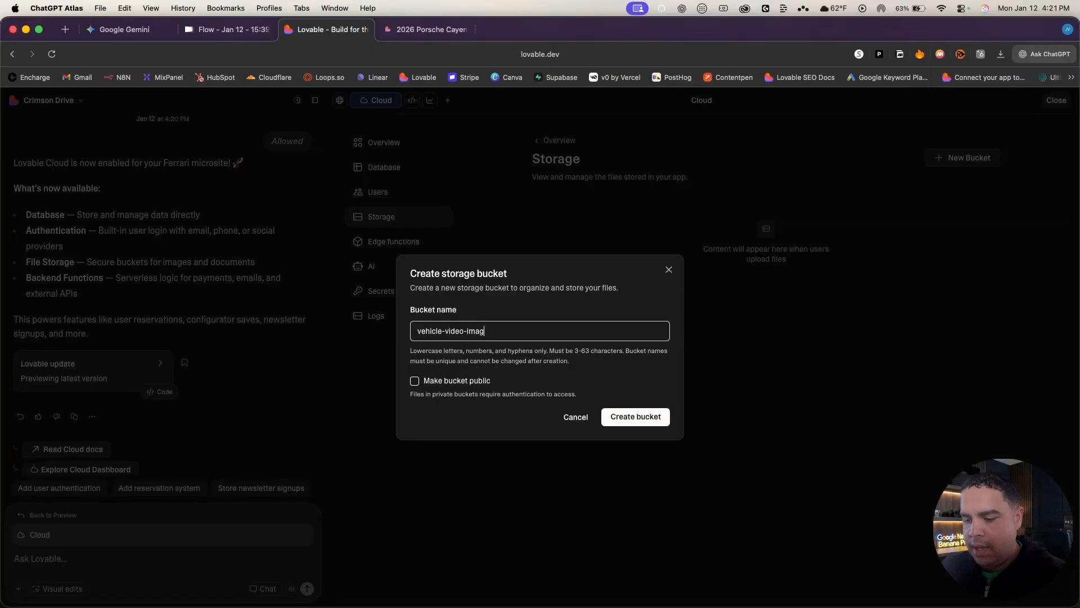
pyautogui.write('es')
pyautogui.click(439, 380)
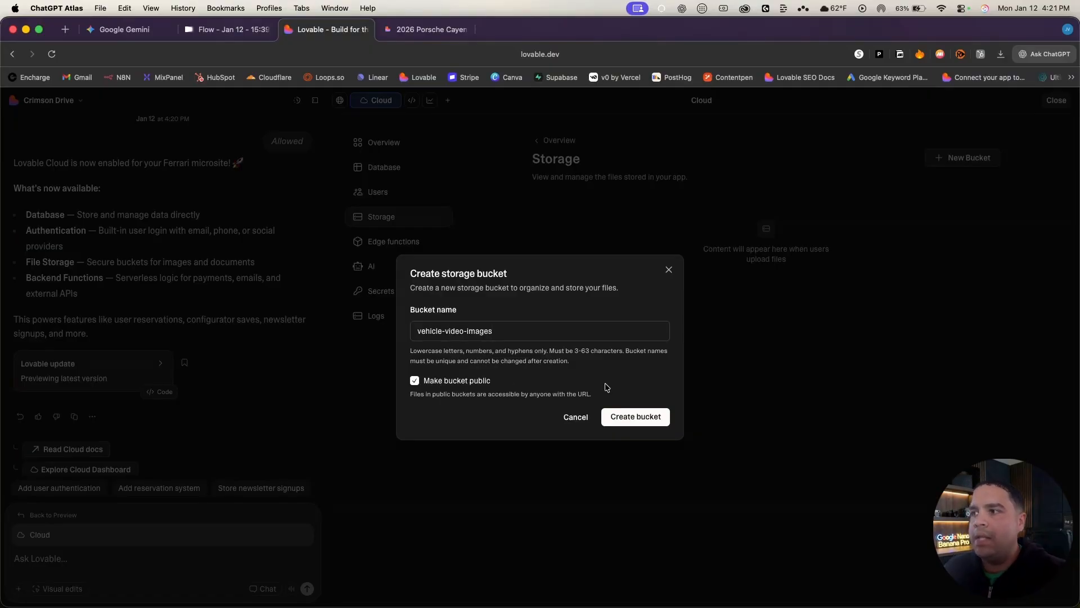
pyautogui.click(638, 418)
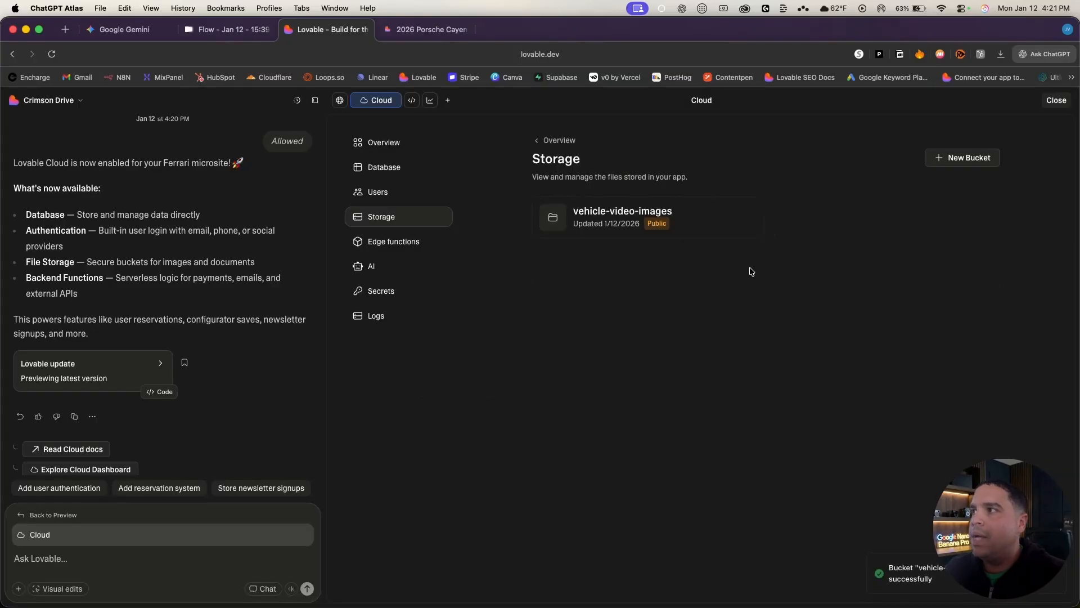
# Upload all WebP frames from the ezgif-split (1) folder in Downloads to the vehicle-video-images bucket
pyautogui.click(617, 218)
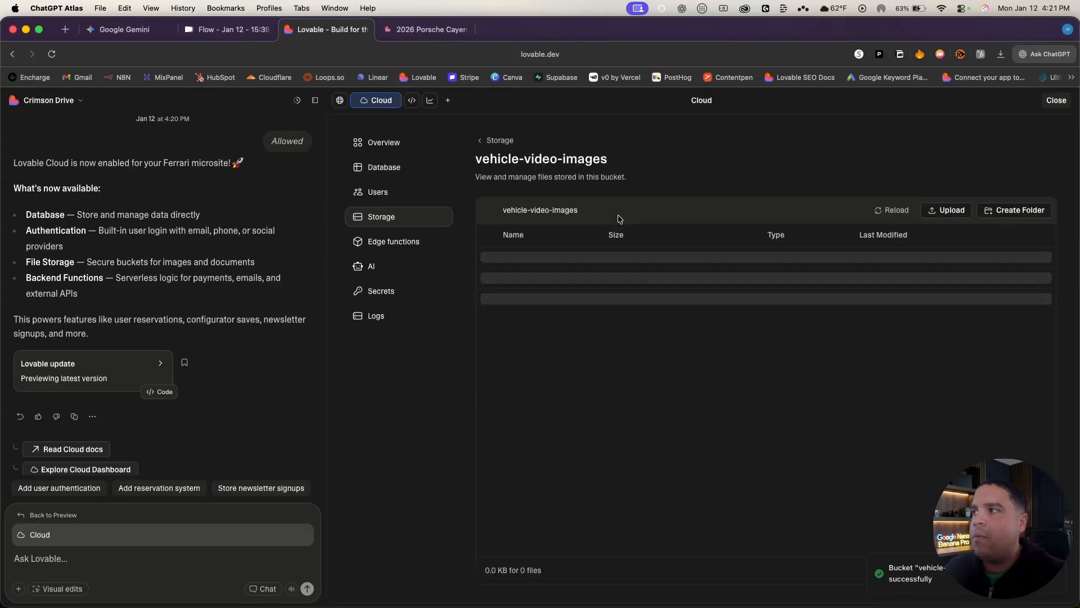
pyautogui.click(938, 221)
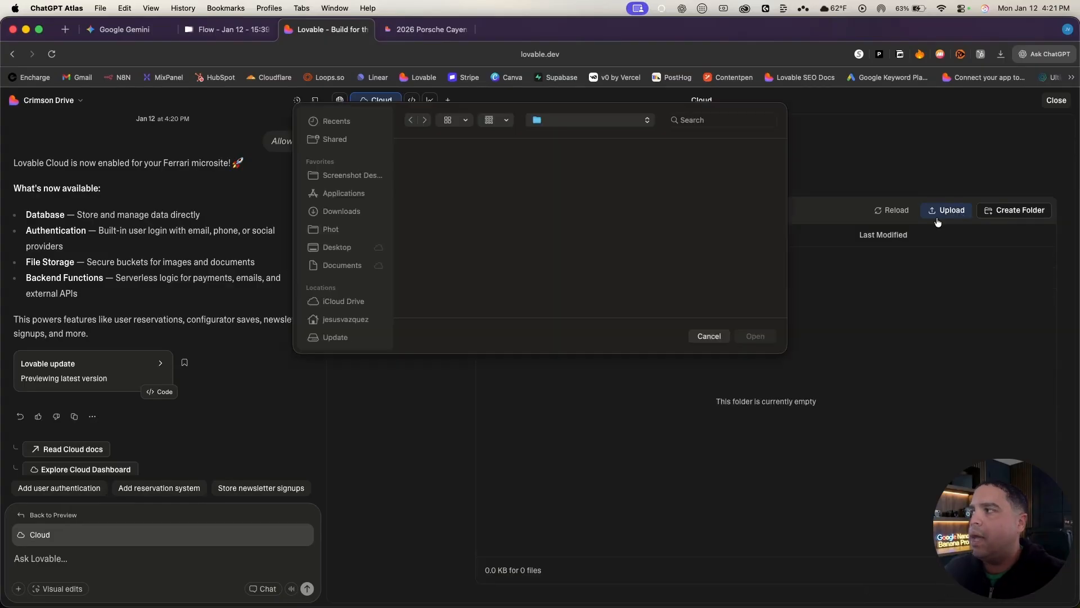
pyautogui.click(422, 171)
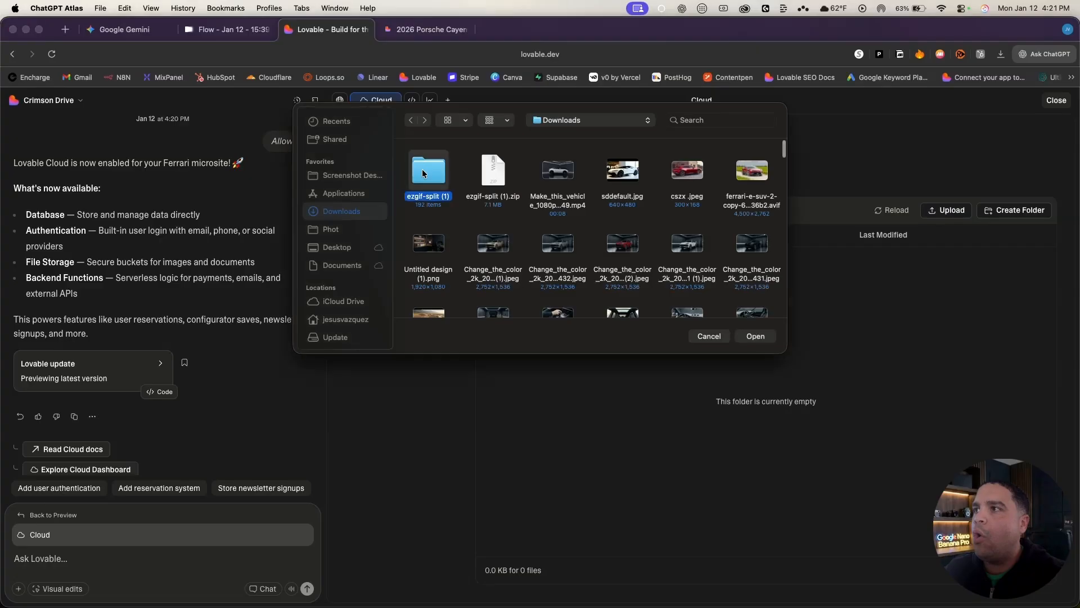
pyautogui.doubleClick(422, 169)
pyautogui.moveTo(405, 153); pyautogui.dragTo(773, 337)
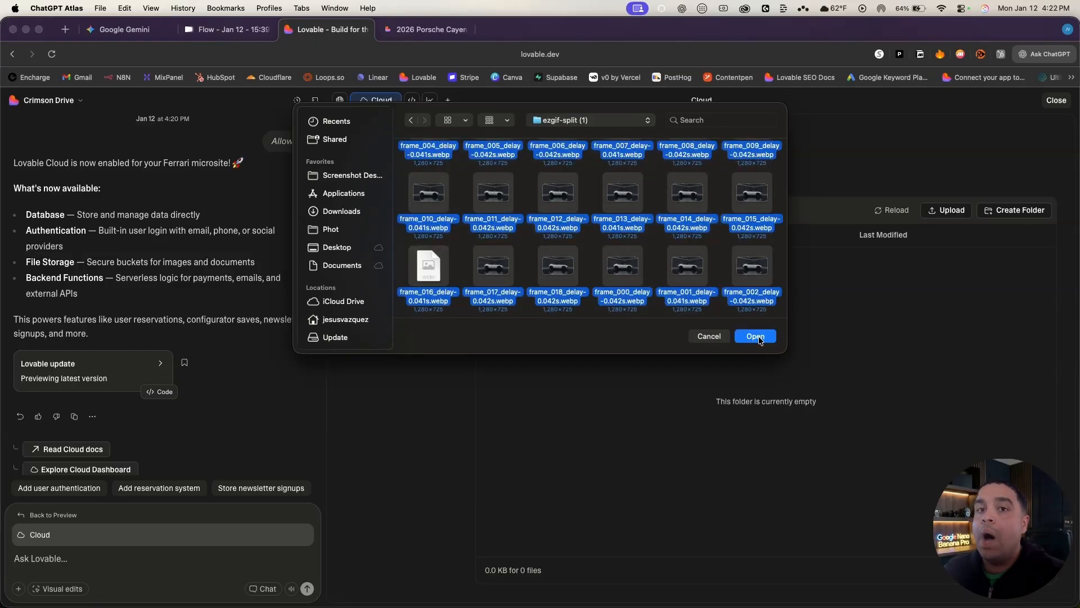
pyautogui.click(756, 336)
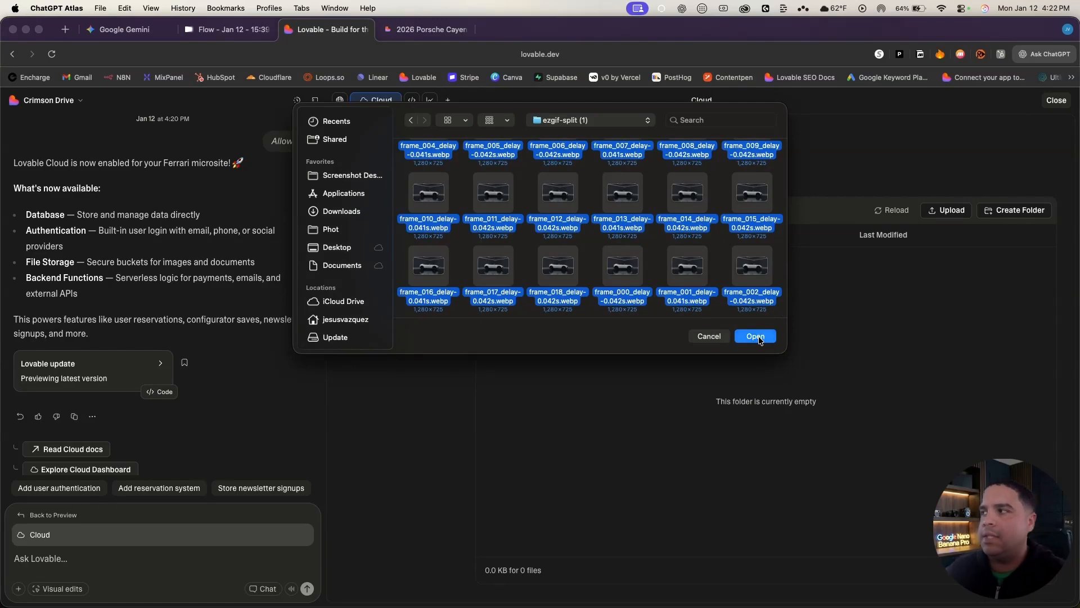
# Switch to Flow and generate 9 cinematic film stills from the left-facing white car, showcasing the trunk, the interior and under the hood
pyautogui.click(203, 33)
pyautogui.moveTo(337, 473)
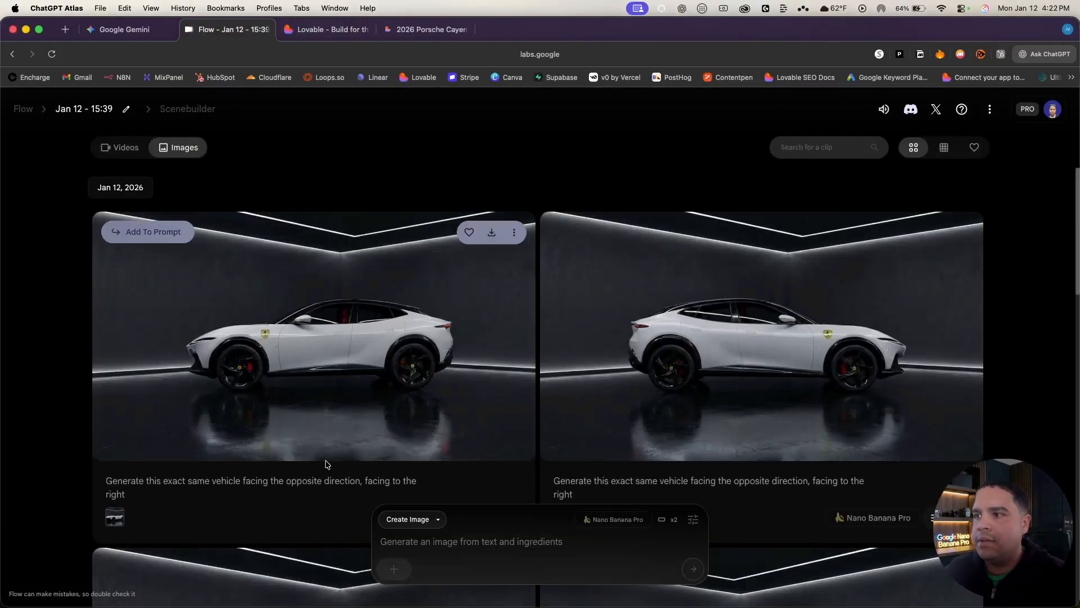
pyautogui.click(156, 240)
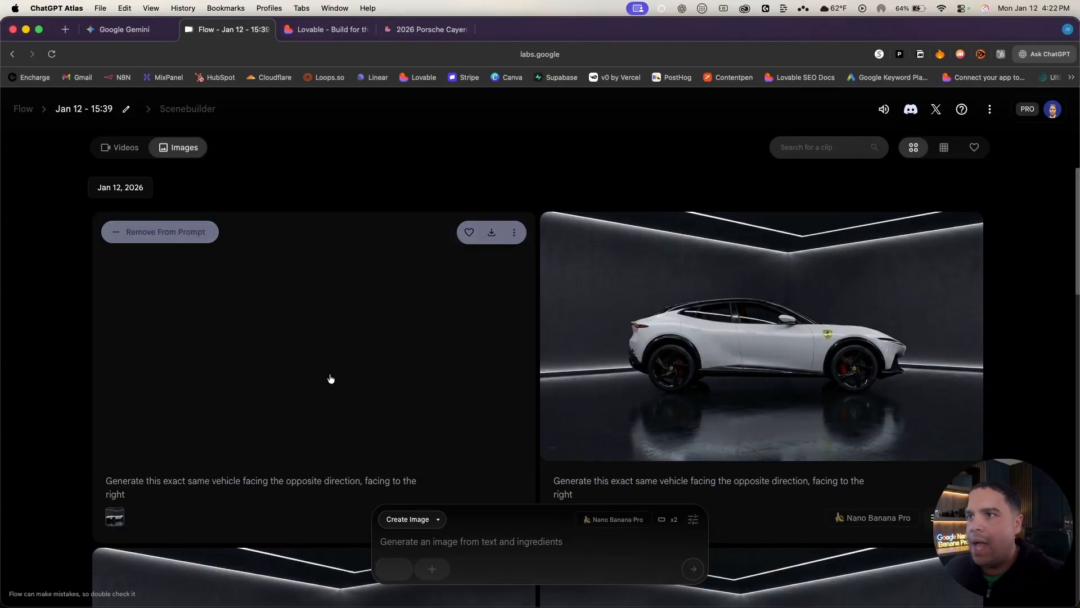
pyautogui.click(442, 544)
pyautogui.write("create a sequence of 9 cinematic film stills that tell a short story. It should be very cinematic with a shallow depth of field to create a film like style. Preserve the character's exact identity and likeness. Showcase the trunk, the interior, and under the hood")
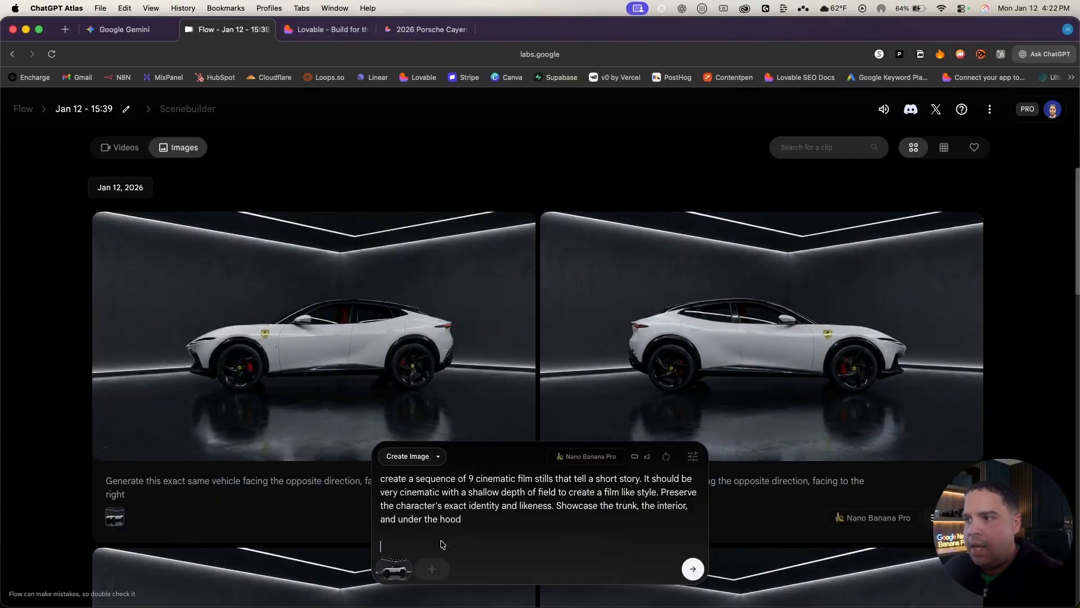
pyautogui.click(693, 569)
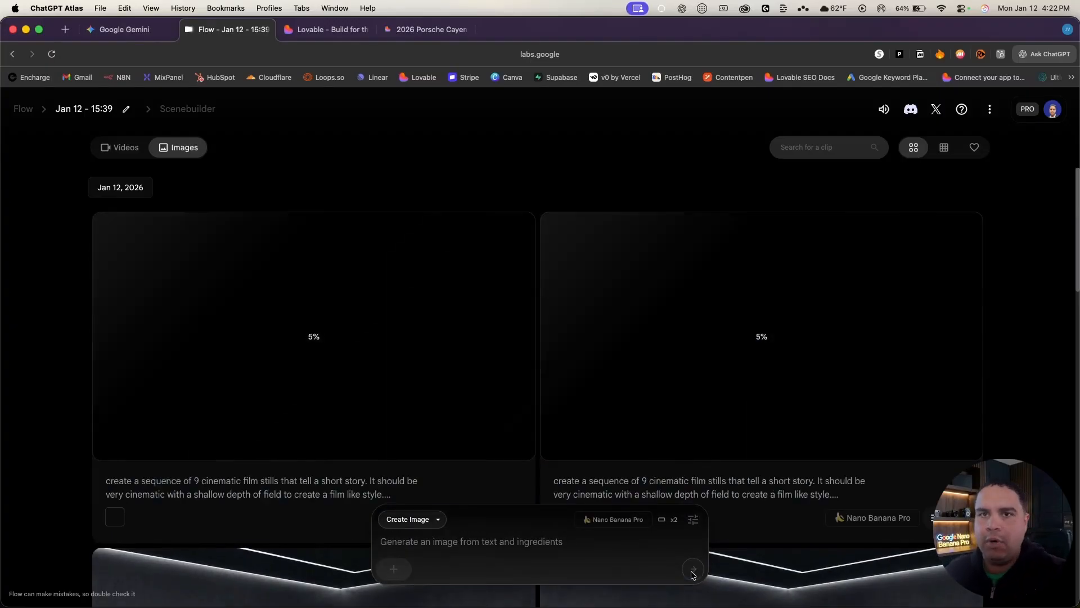
# Generate a recolored version of the left-facing white car with the prompt "Change the color to ferrari red"
pyautogui.scroll(-5, 441, 379)
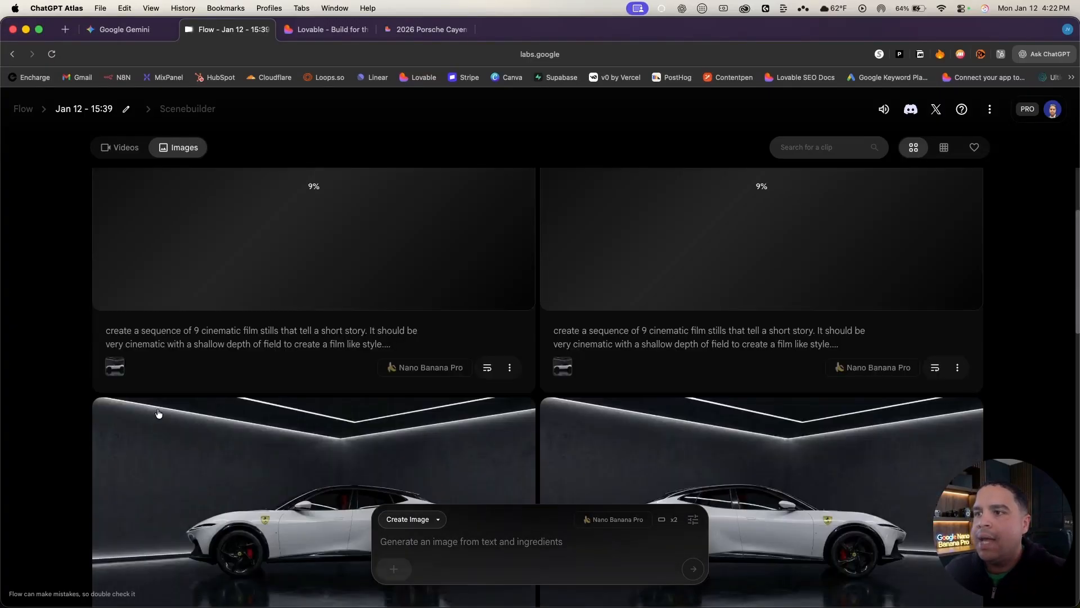
pyautogui.moveTo(149, 426)
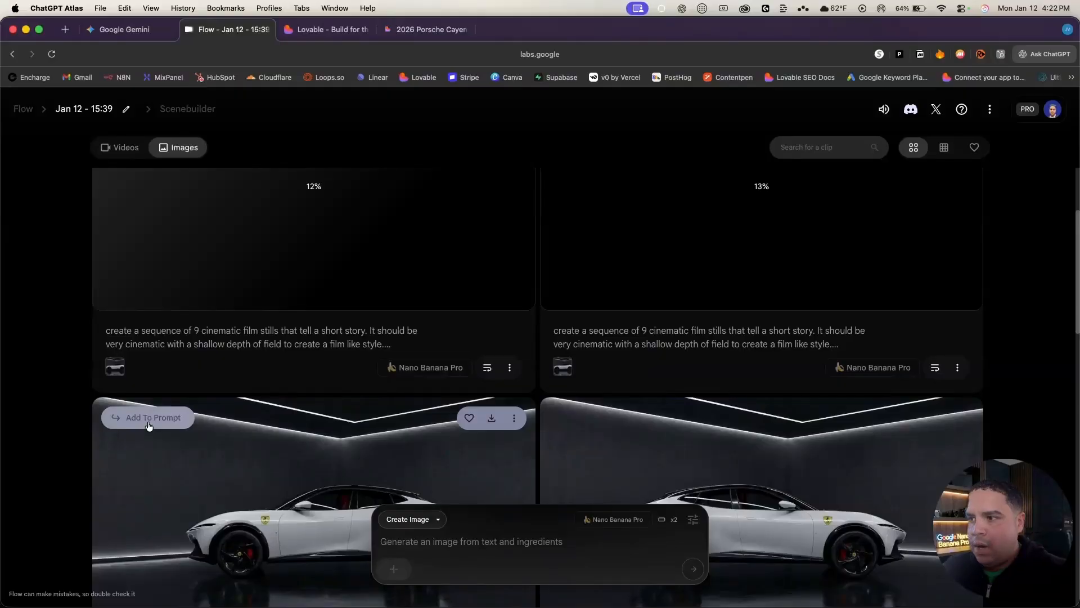
pyautogui.click(149, 425)
pyautogui.write('Change th')
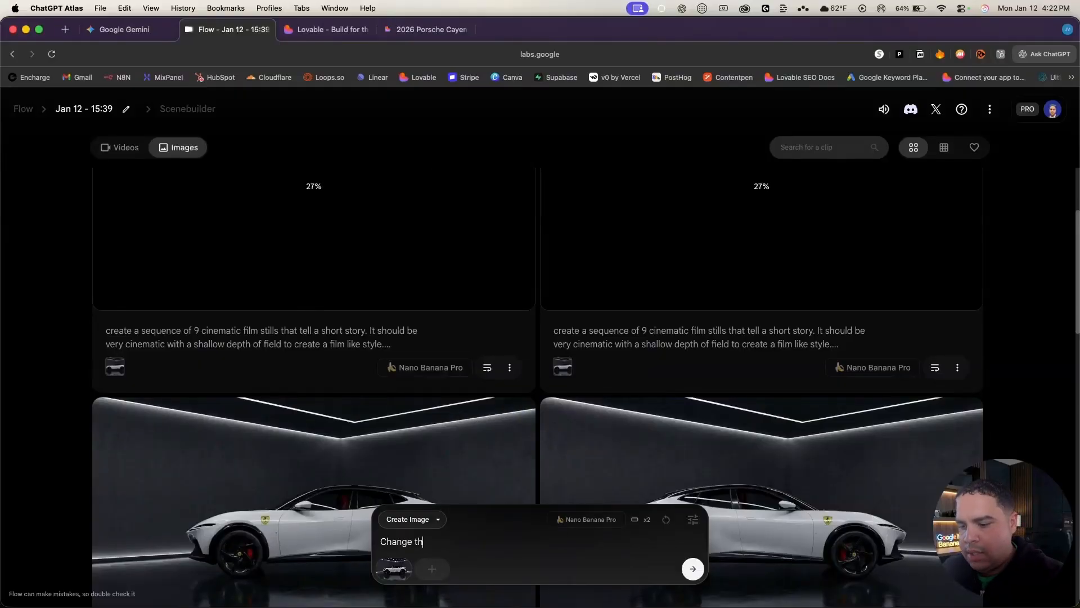
pyautogui.write('e color to')
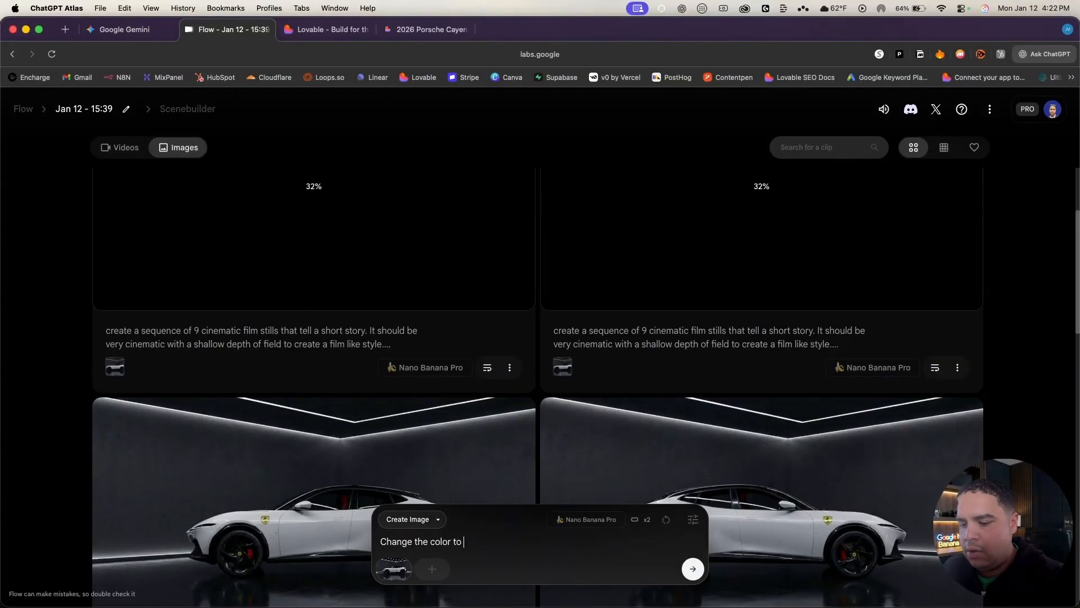
pyautogui.write(' ferrari red')
pyautogui.press('Return')
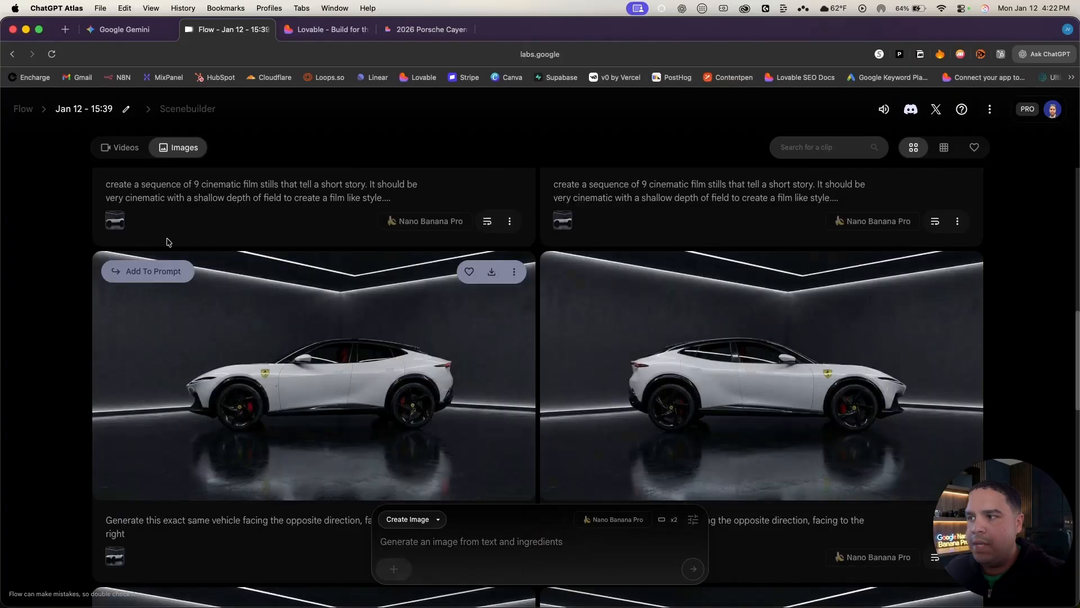
# Generate two more recolored versions of the left-facing white car, one in black and one in charcoal gray
pyautogui.click(151, 271)
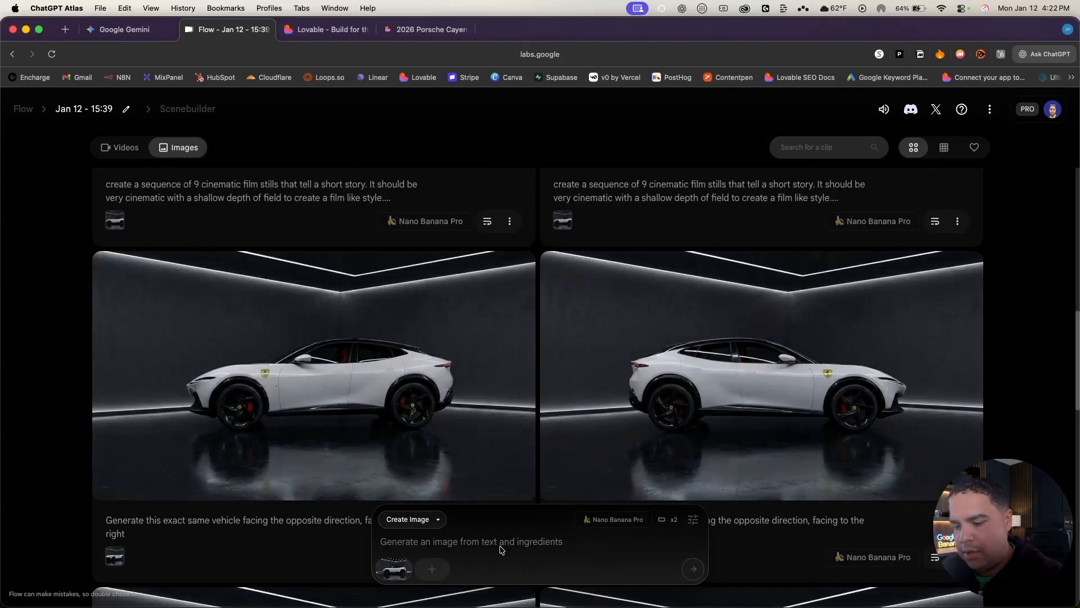
pyautogui.write('Change the colo')
pyautogui.scroll(2, 403, 476)
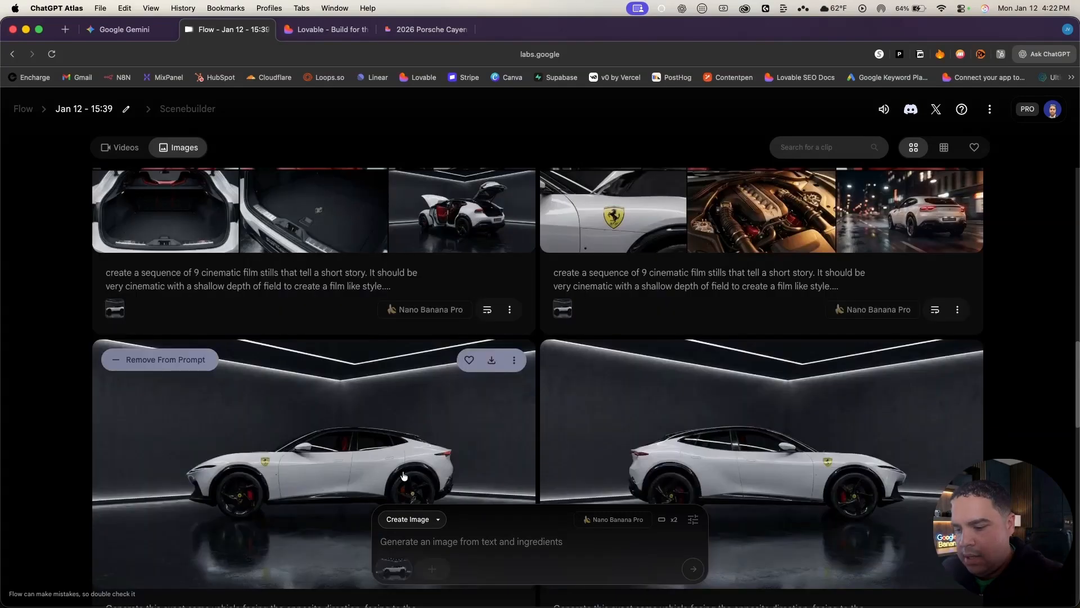
pyautogui.write('Change the color to charcoal g')
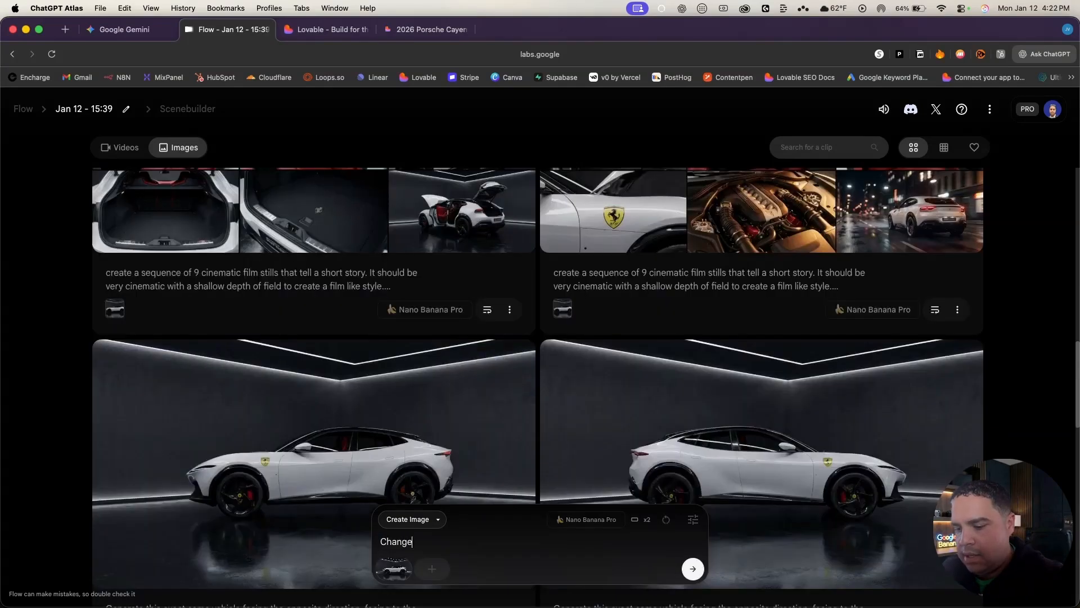
pyautogui.write('ray')
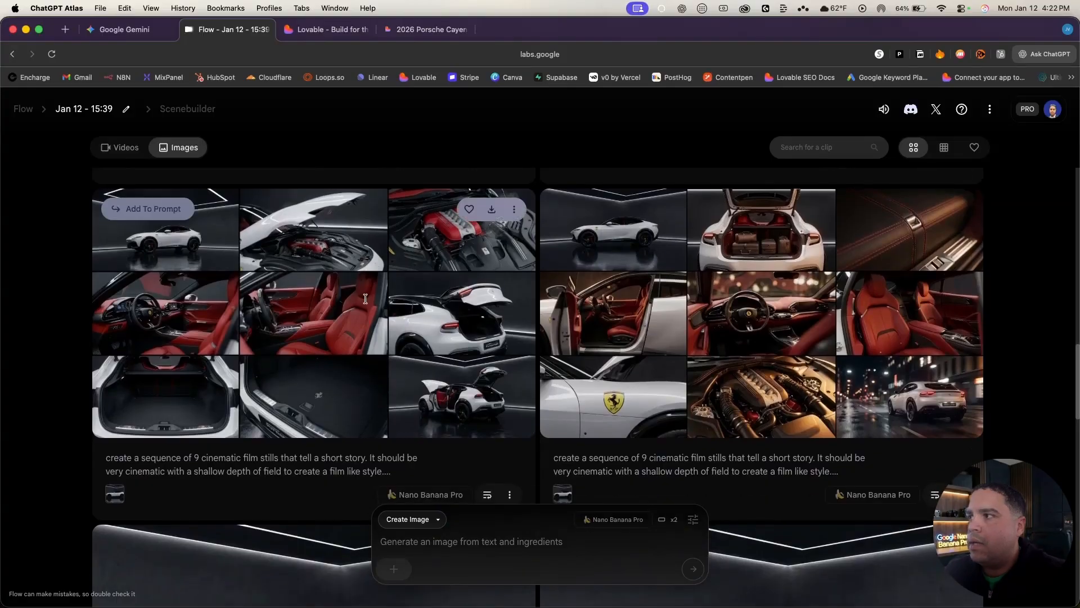
# Download the Ferrari red, black and charcoal gray versions of the car in 2K
pyautogui.scroll(2, 651, 333)
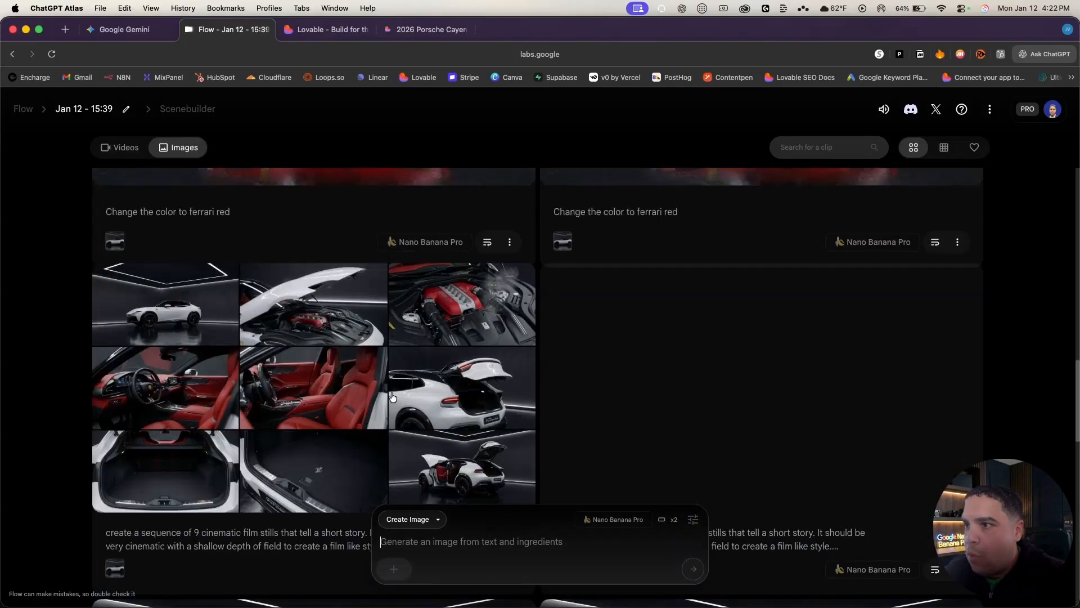
pyautogui.scroll(10, 392, 396)
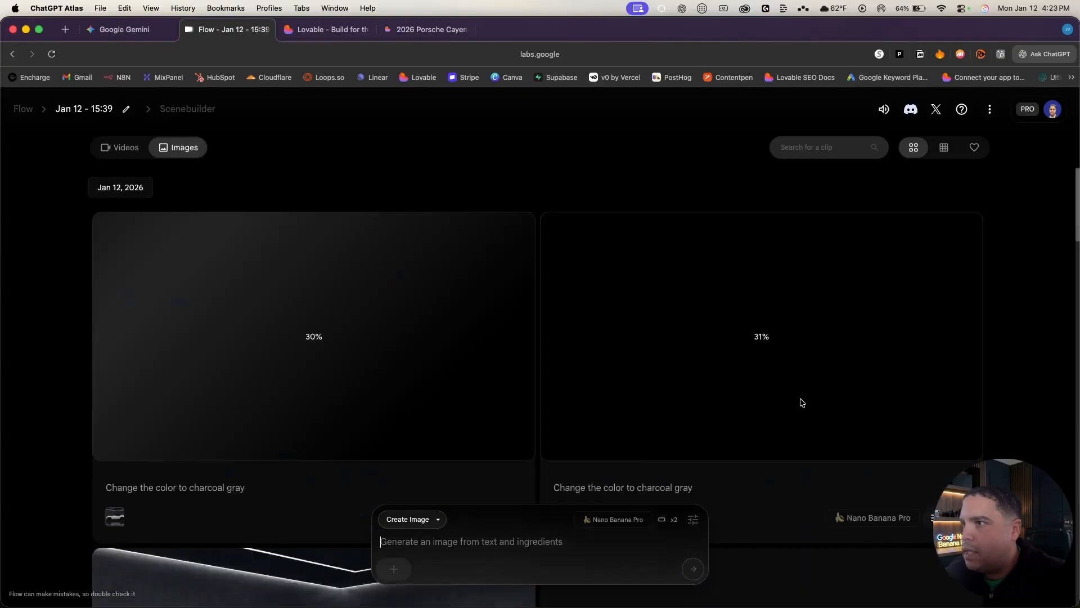
pyautogui.scroll(-10, 802, 403)
pyautogui.scroll(3, 802, 402)
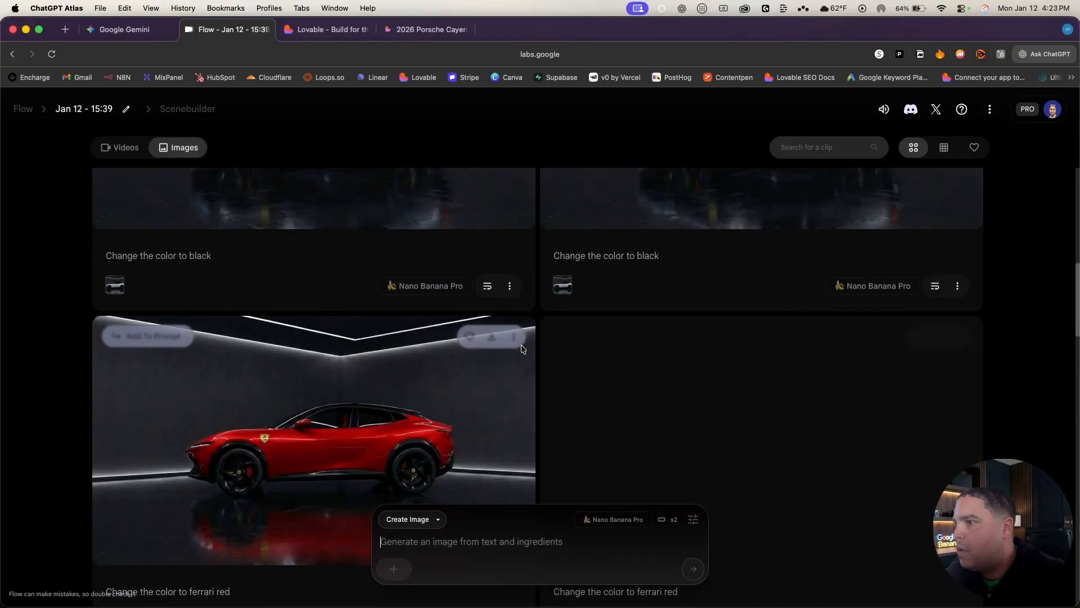
pyautogui.click(492, 336)
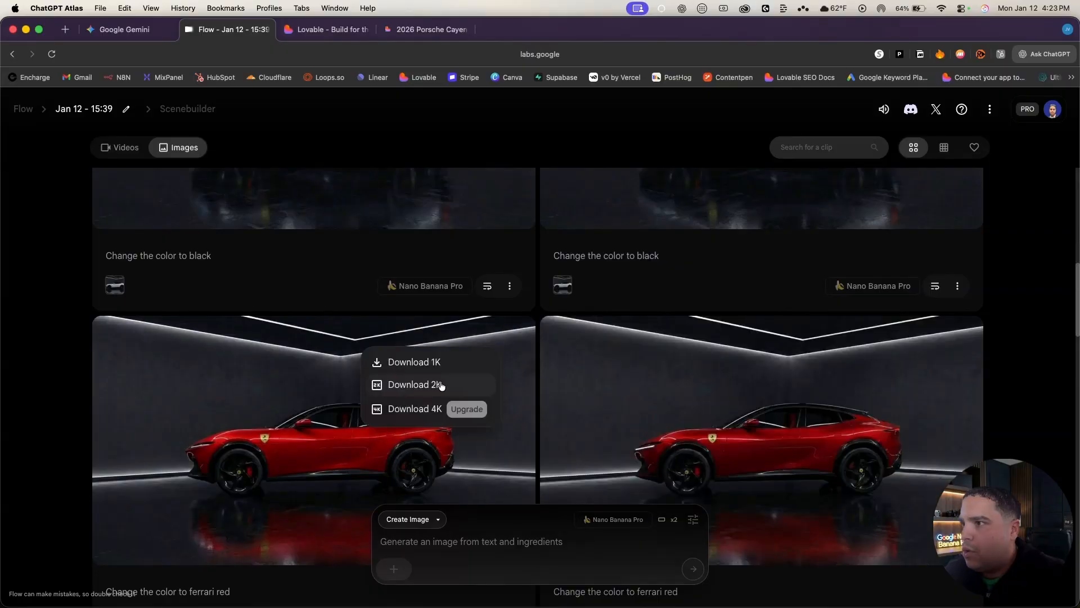
pyautogui.click(442, 386)
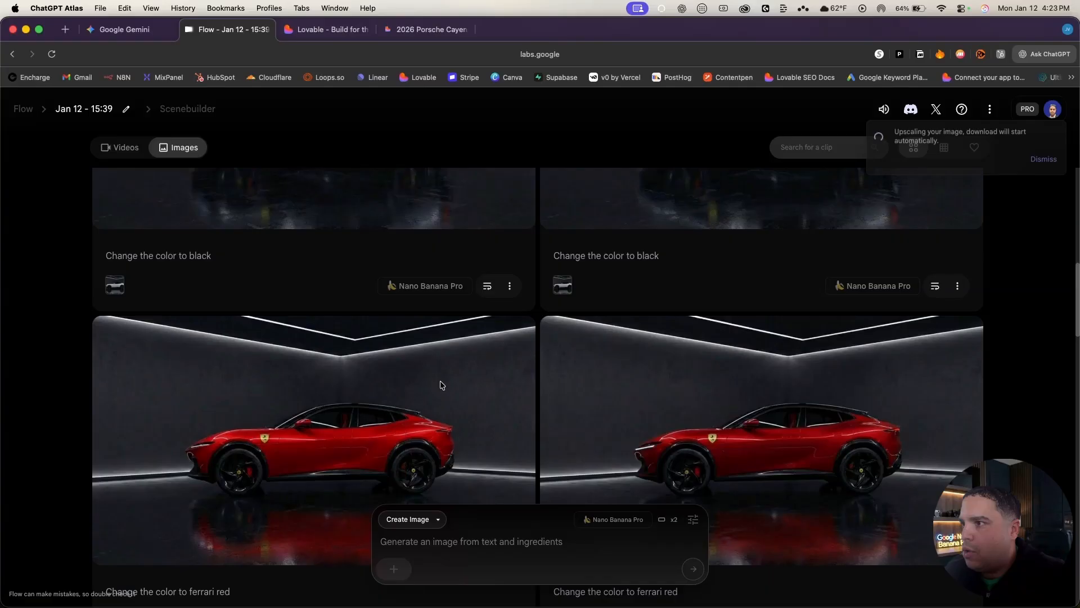
pyautogui.scroll(6, 493, 366)
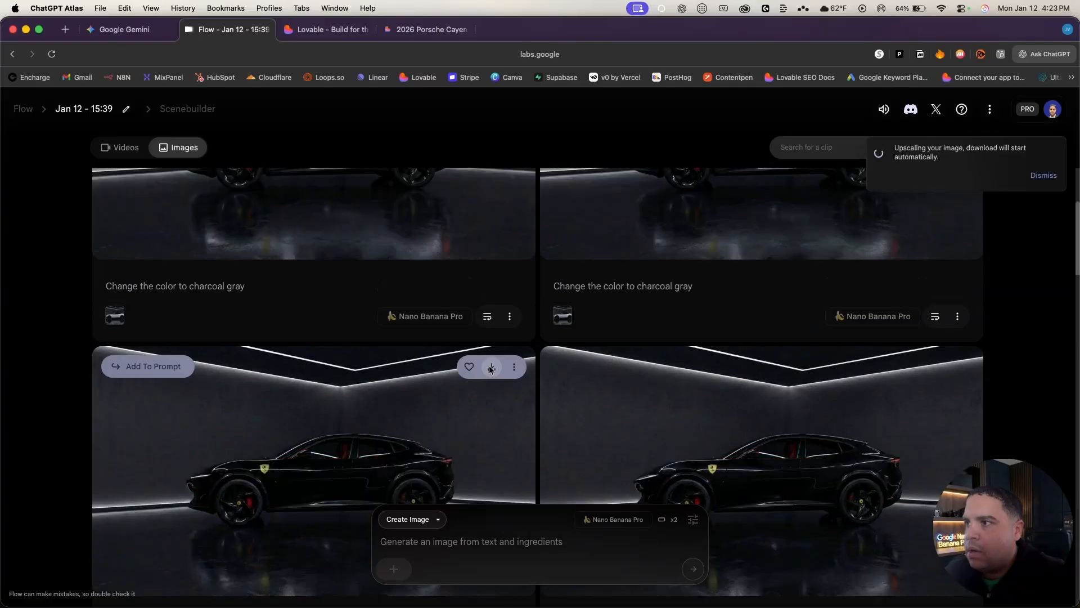
pyautogui.scroll(3, 493, 237)
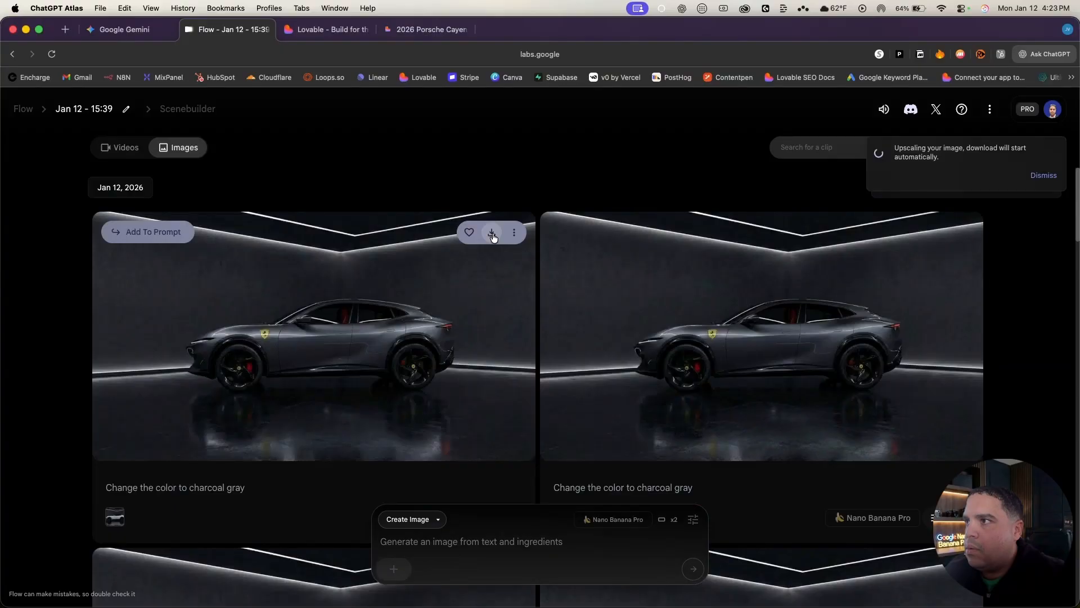
# Generate two more recolored versions from the charcoal gray car, one in navy blue and one in silver
pyautogui.click(152, 228)
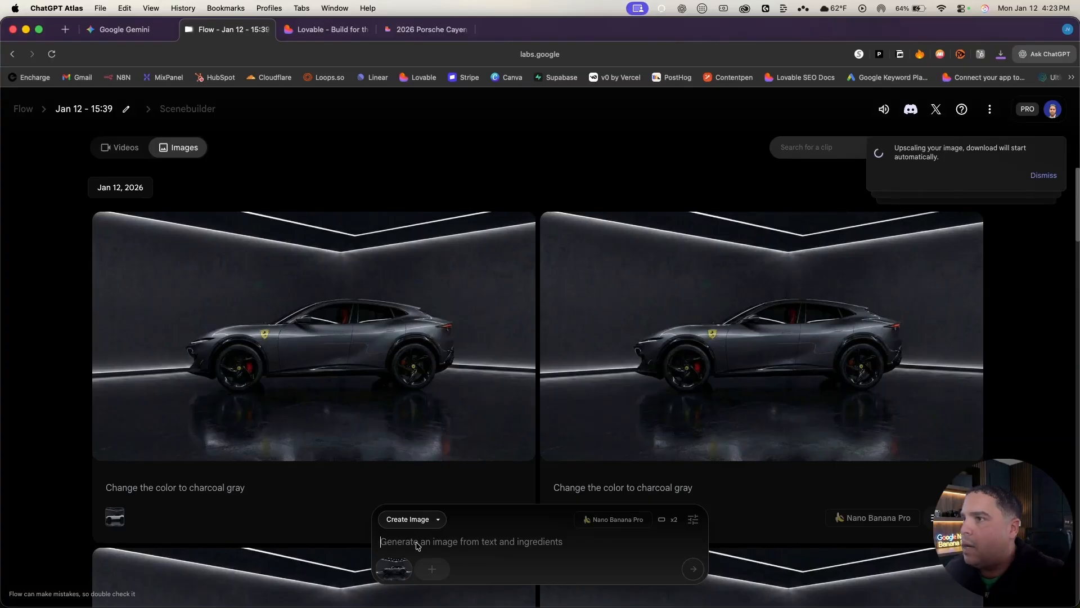
pyautogui.write('Change the color to navy blue')
pyautogui.press('Return')
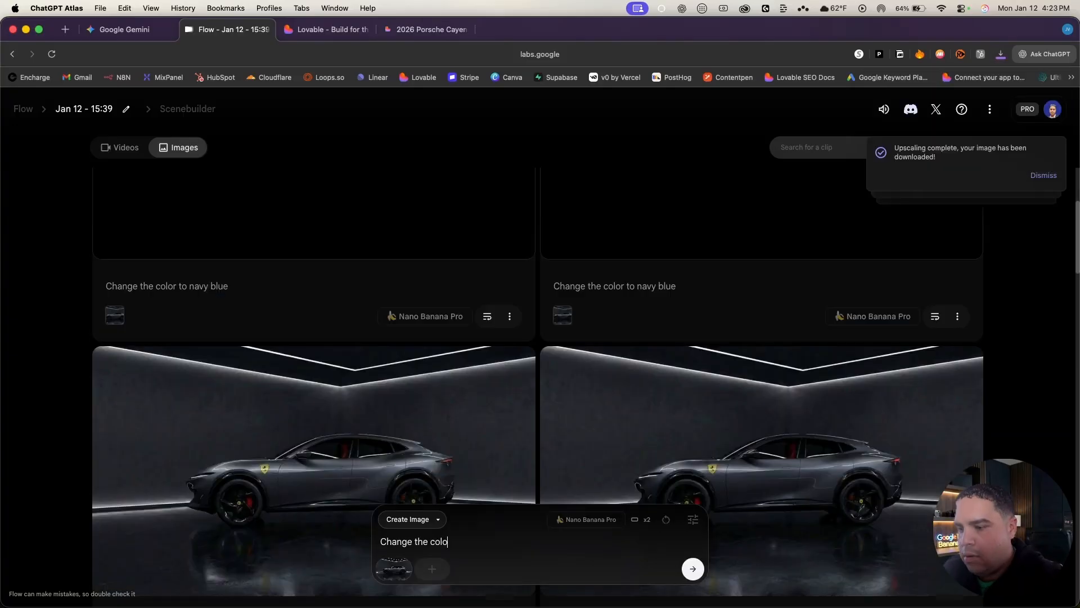
pyautogui.write('r to silver')
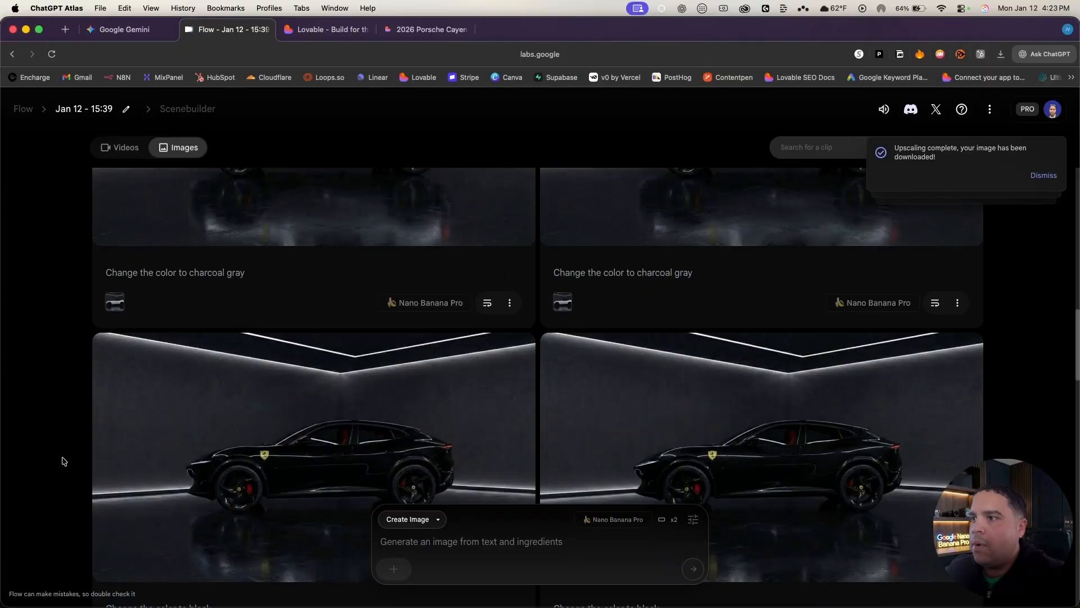
# Generate the first still of the dark-studio grid of nine as a separate image with the prompt "Extract image 1"
pyautogui.scroll(-13, 64, 461)
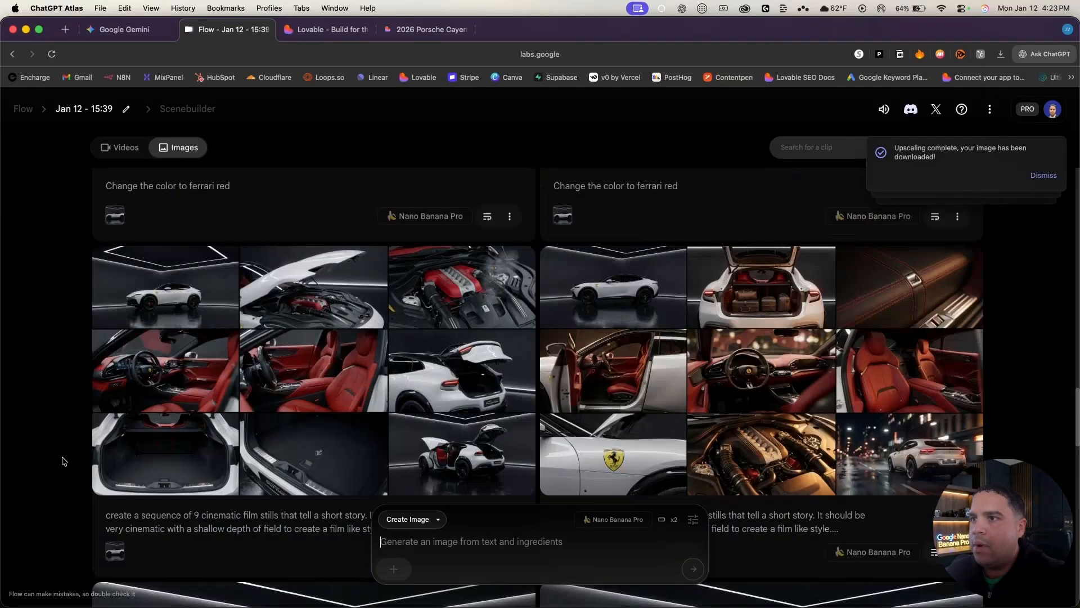
pyautogui.click(159, 274)
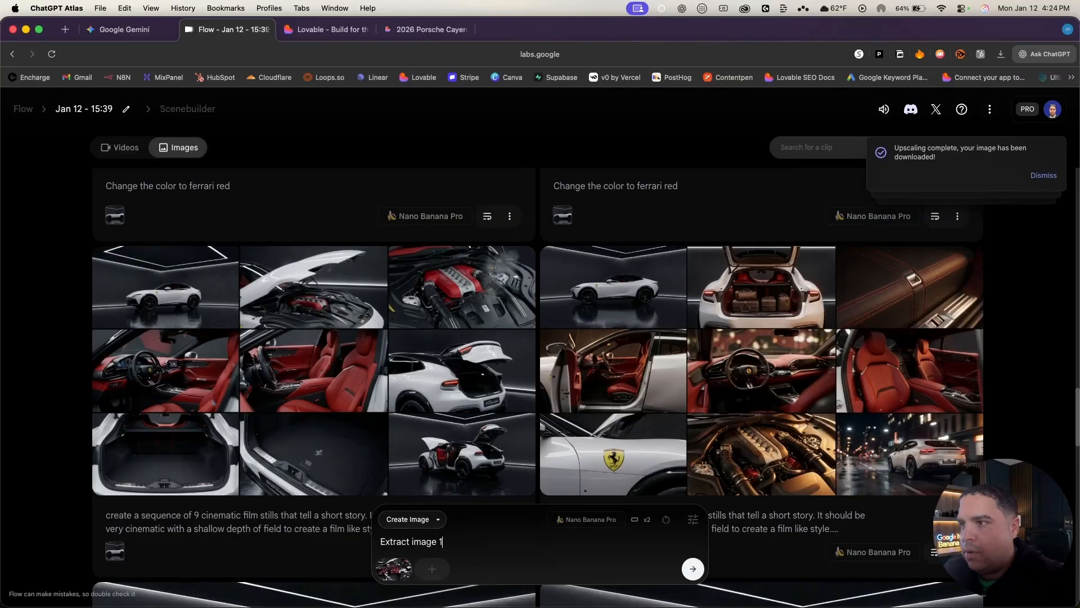
pyautogui.click(394, 567)
# Download the navy blue and silver versions of the car in 2K
pyautogui.scroll(4, 419, 345)
pyautogui.scroll(2, 419, 344)
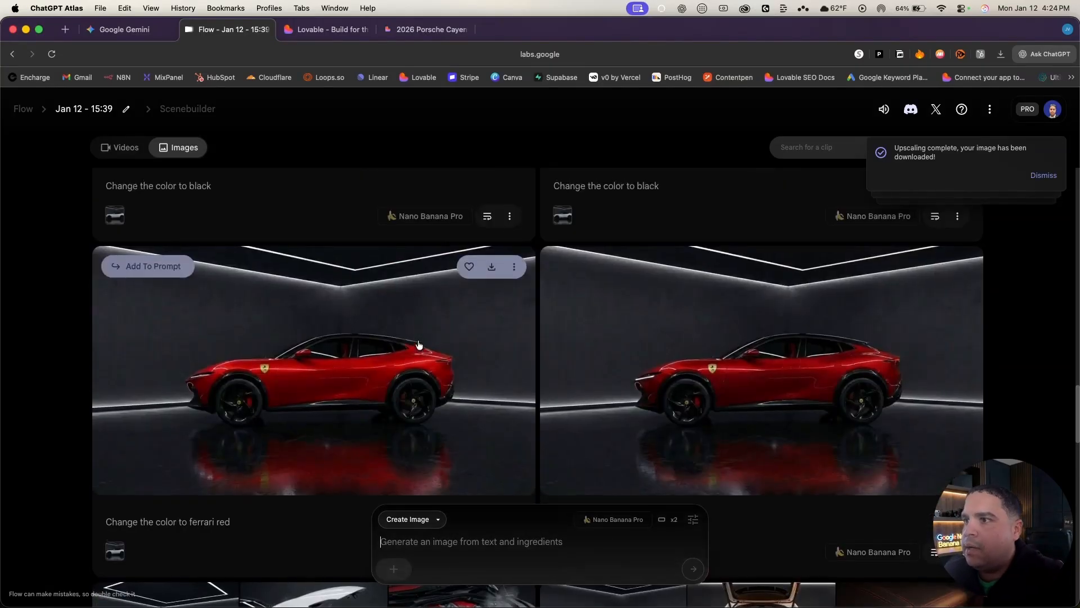
pyautogui.scroll(15, 454, 312)
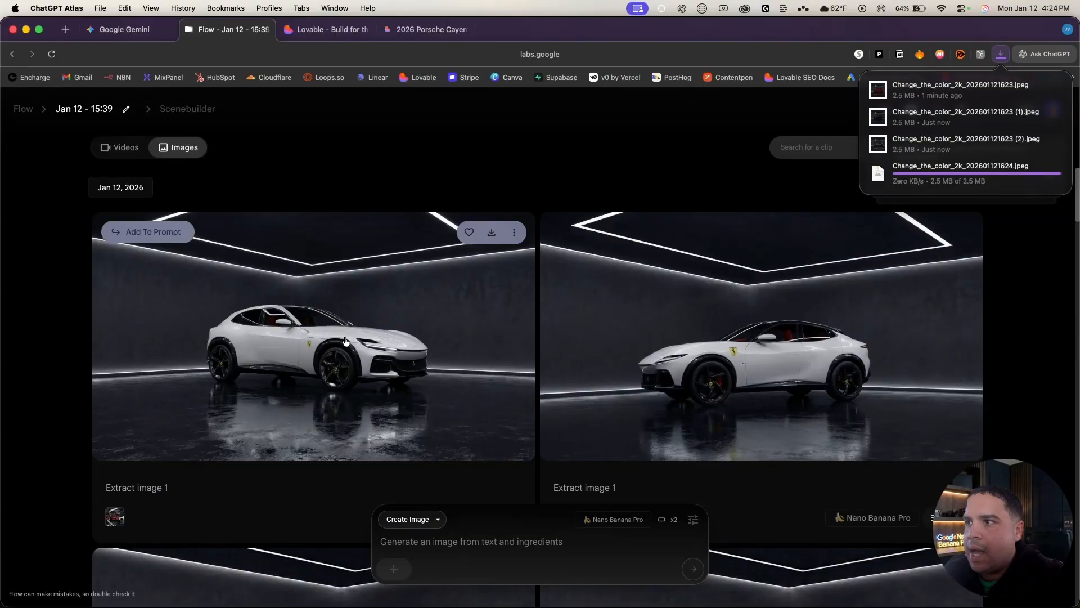
# Generate another separate still from the dark-studio grid of nine white-car stills using an "Extract image" prompt
pyautogui.scroll(-10, 345, 341)
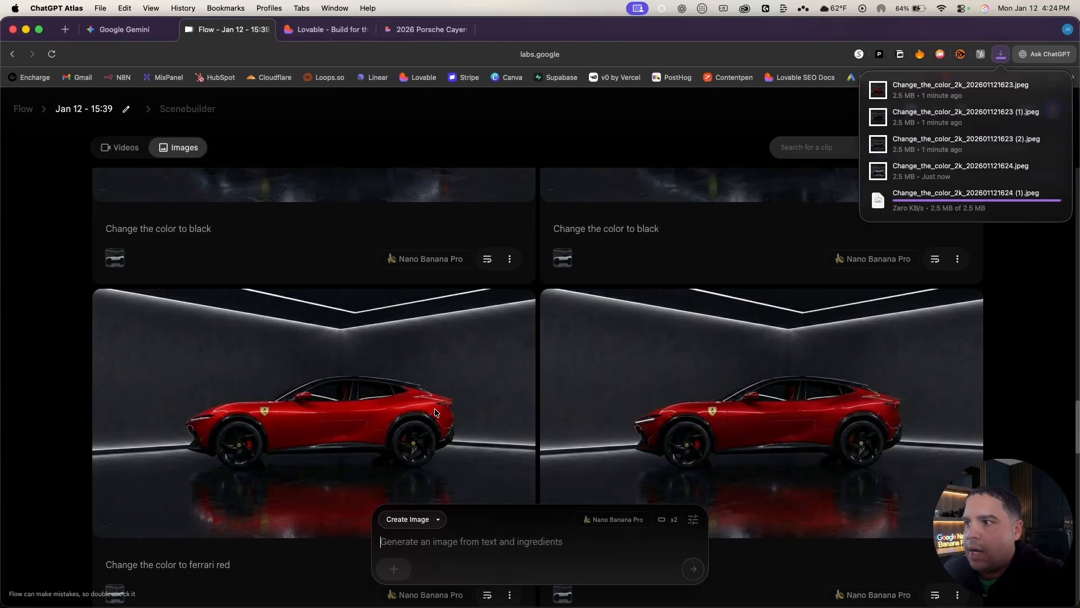
pyautogui.scroll(1, 435, 412)
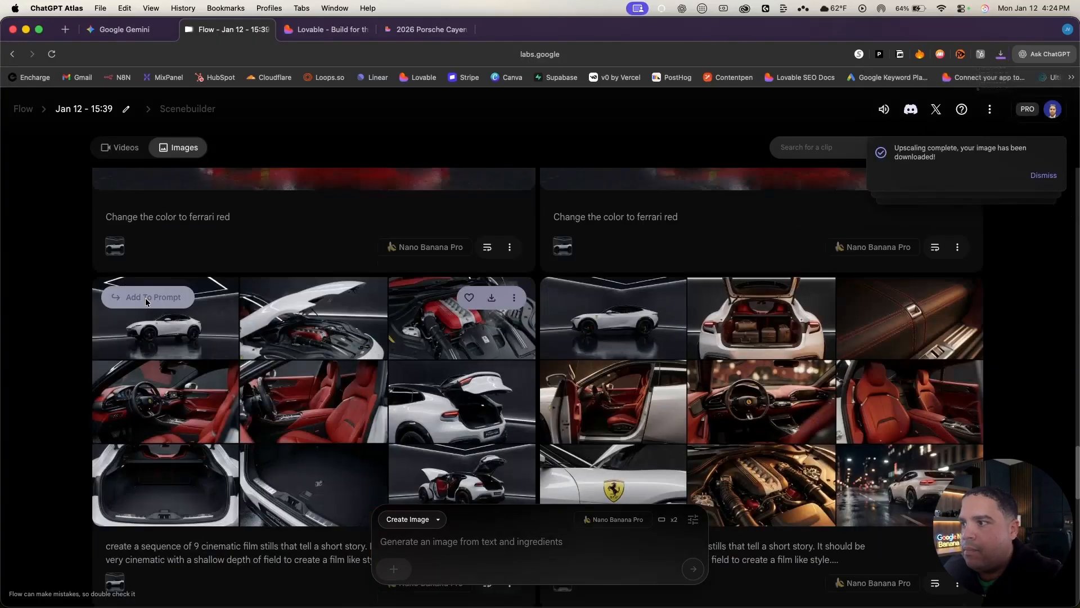
pyautogui.click(146, 301)
pyautogui.click(466, 549)
pyautogui.write('Extract image')
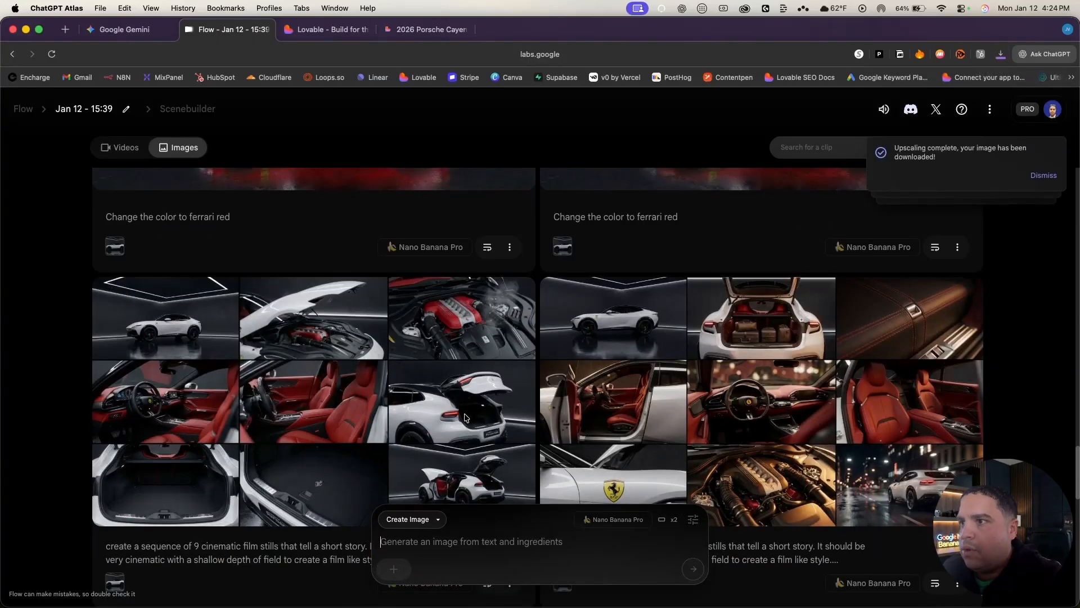
pyautogui.scroll(5, 464, 413)
pyautogui.scroll(-6, 465, 413)
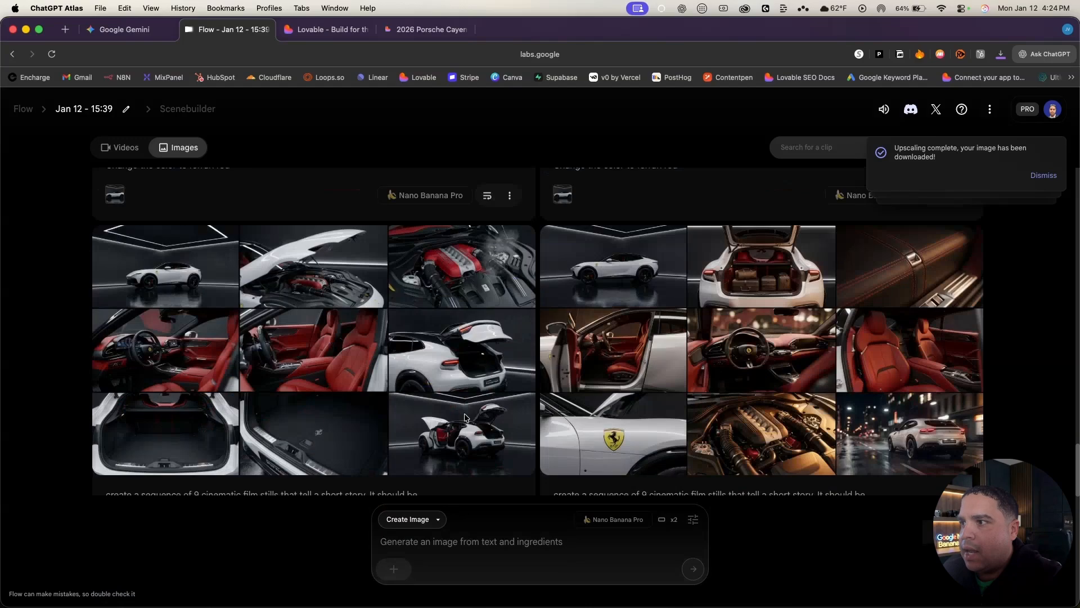
# Download the extracted stills of the white car's trunk, interior and engine bay in 2K
pyautogui.scroll(-2, 465, 418)
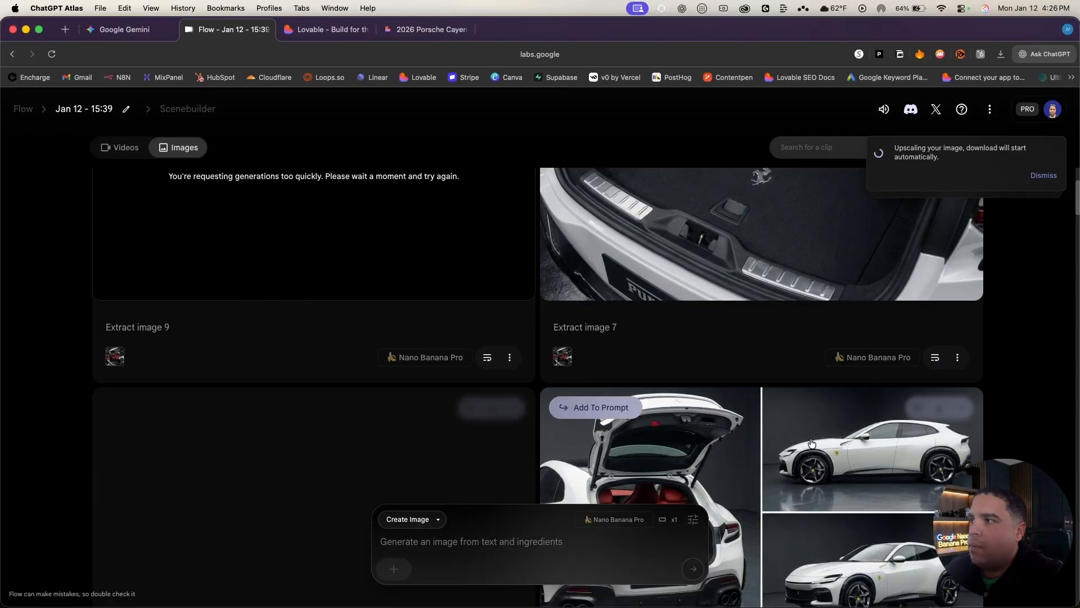
pyautogui.scroll(-3, 811, 443)
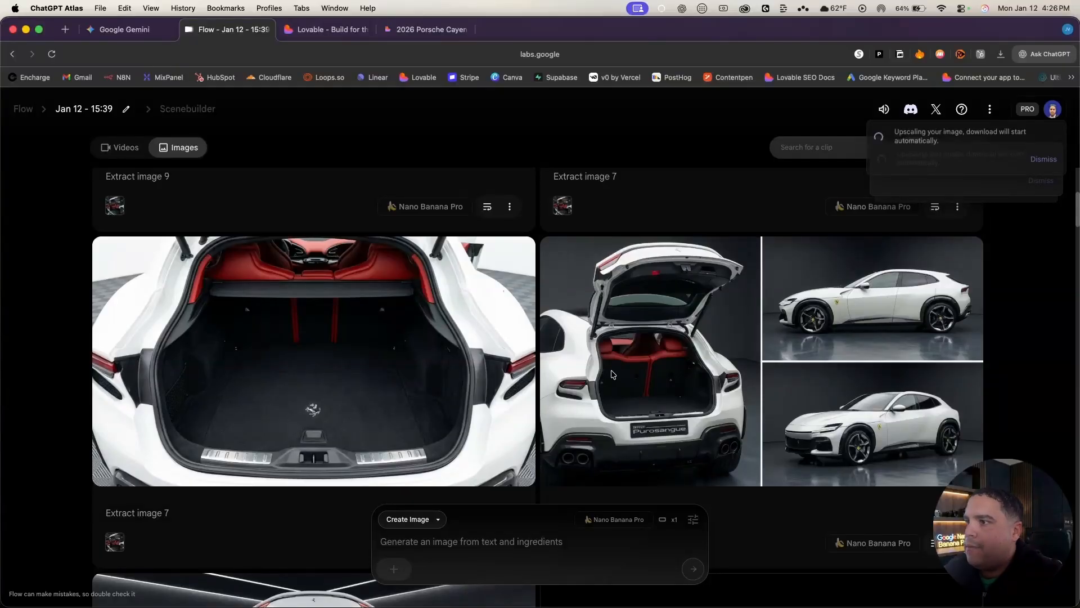
pyautogui.scroll(-5, 613, 374)
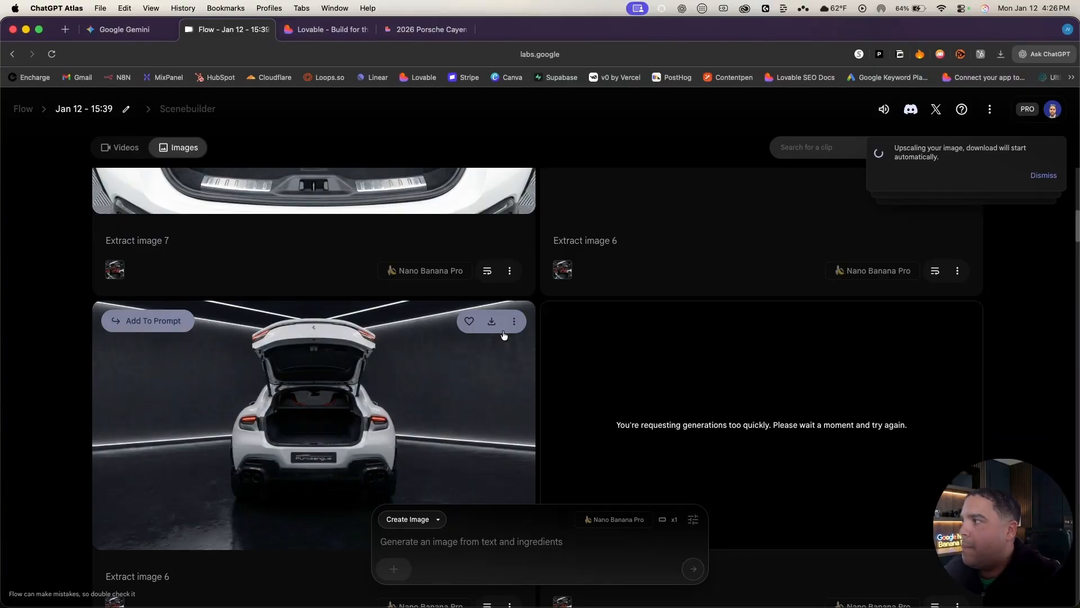
pyautogui.scroll(-5, 448, 368)
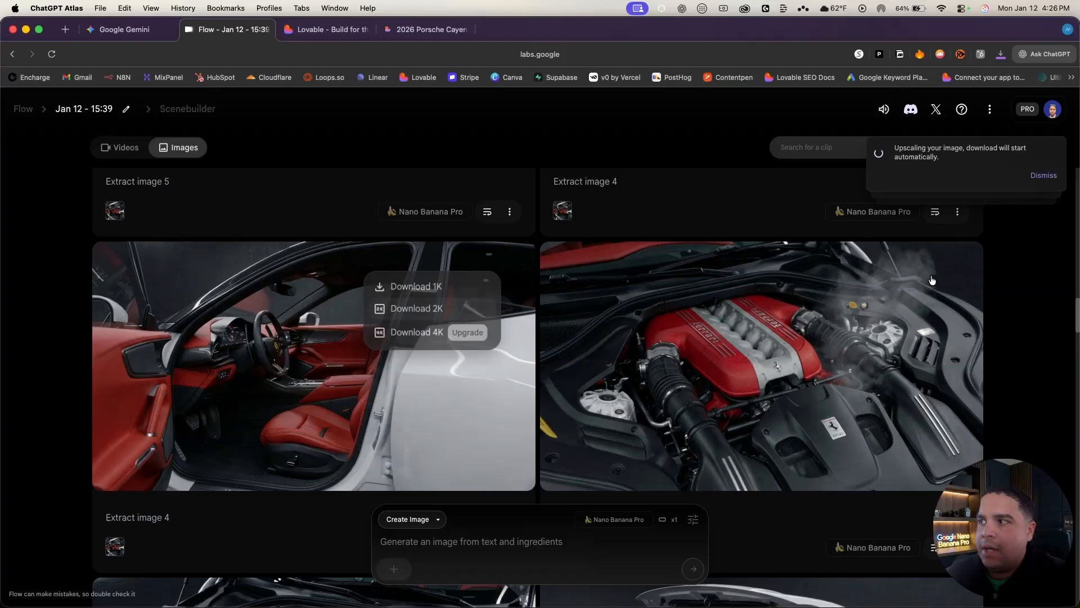
pyautogui.scroll(-5, 490, 325)
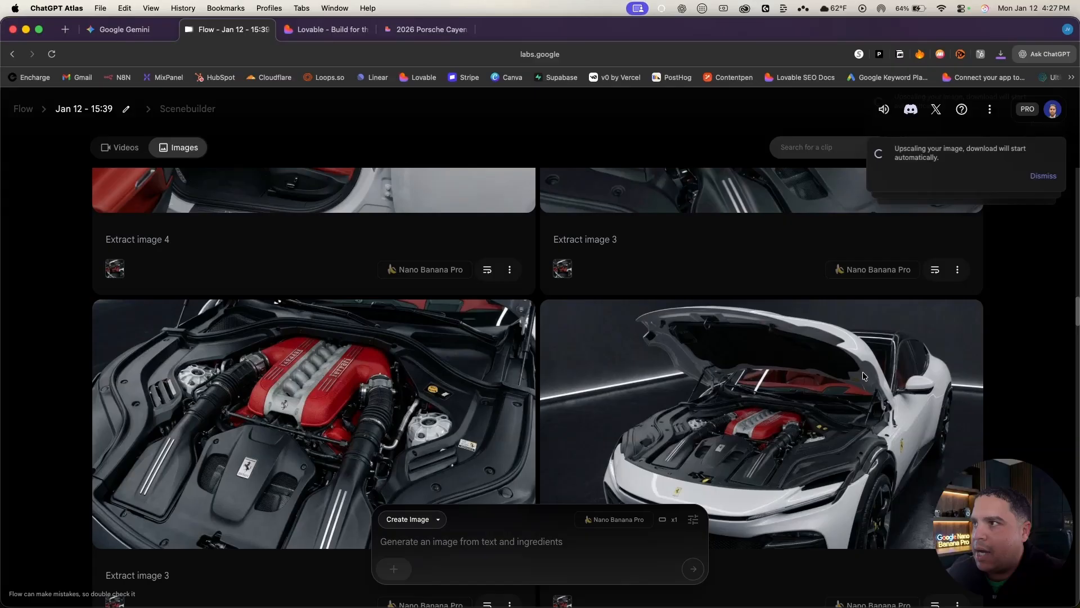
# Switch to Lovable and paste the public URL of frame_000_delay-0.042s.webp from the vehicle-video-images bucket into the chat prompt
pyautogui.click(325, 31)
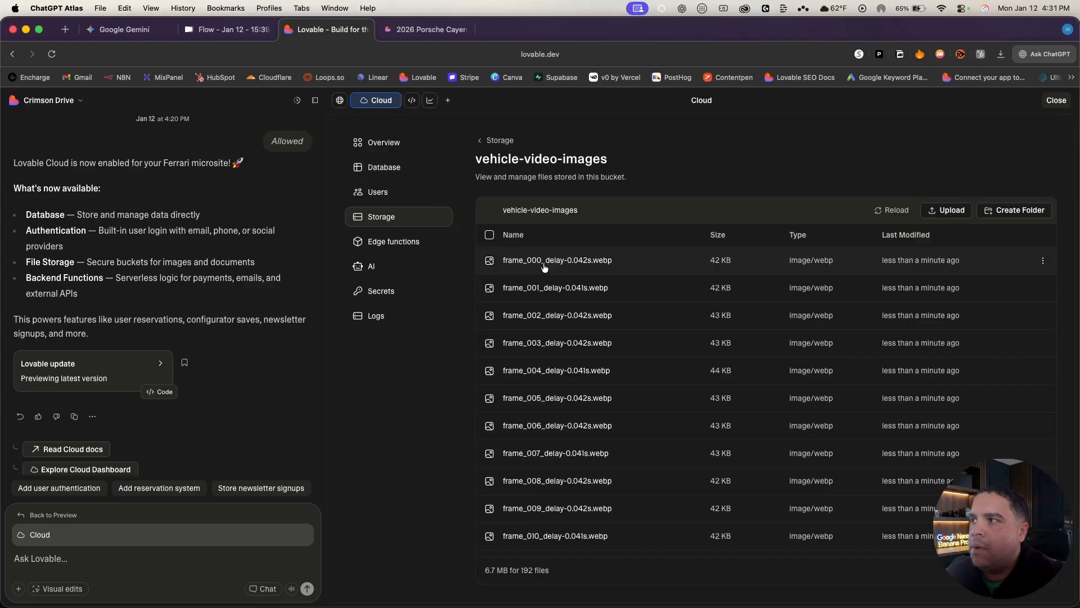
pyautogui.click(544, 267)
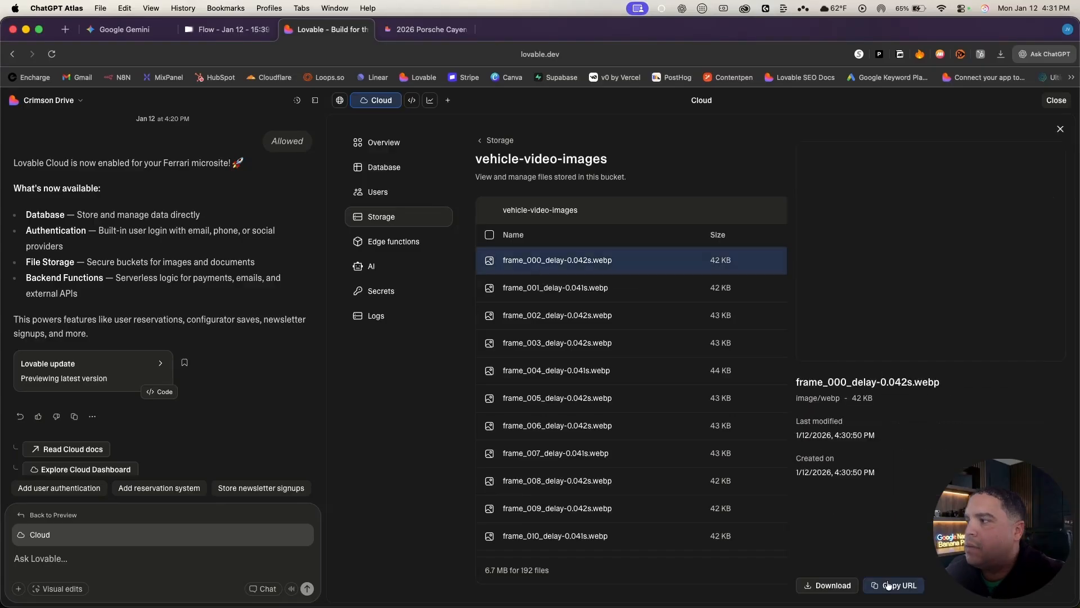
pyautogui.click(888, 586)
pyautogui.click(160, 560)
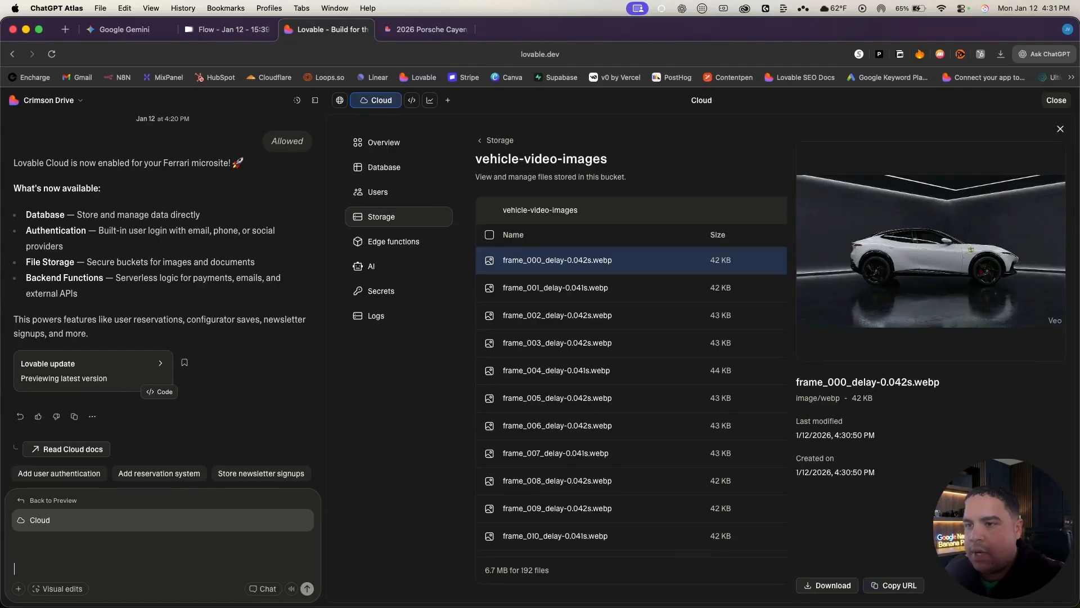
pyautogui.write('https://ydgrkefhkkglhpvluksf.supabase.co/storage/v1/object/public/vehicle-video-images//frame_000_delay-0.042s.webp')
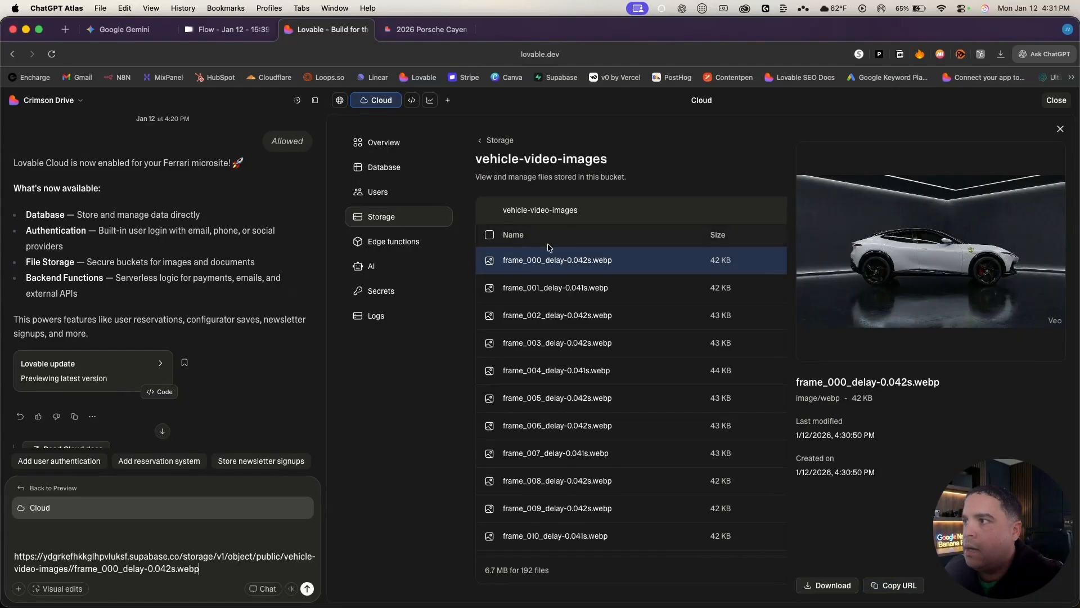
# Add the public URLs of frame_001_delay-0.041s.webp and frame_002_delay-0.042s.webp to the chat prompt, separated by blank lines
pyautogui.click(568, 294)
pyautogui.click(883, 585)
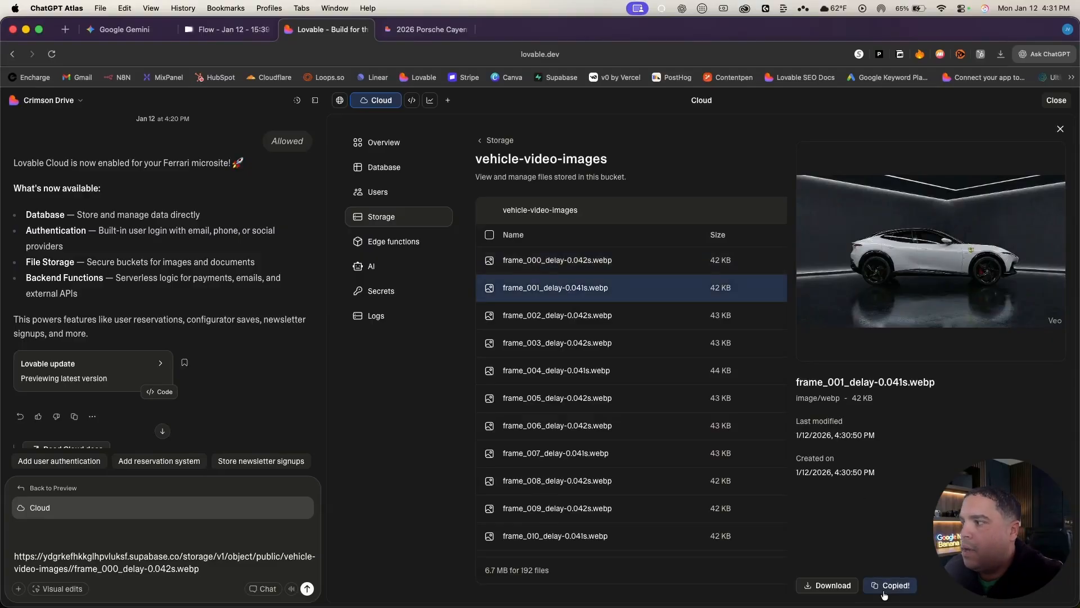
pyautogui.hotkey('shift', 'Return')
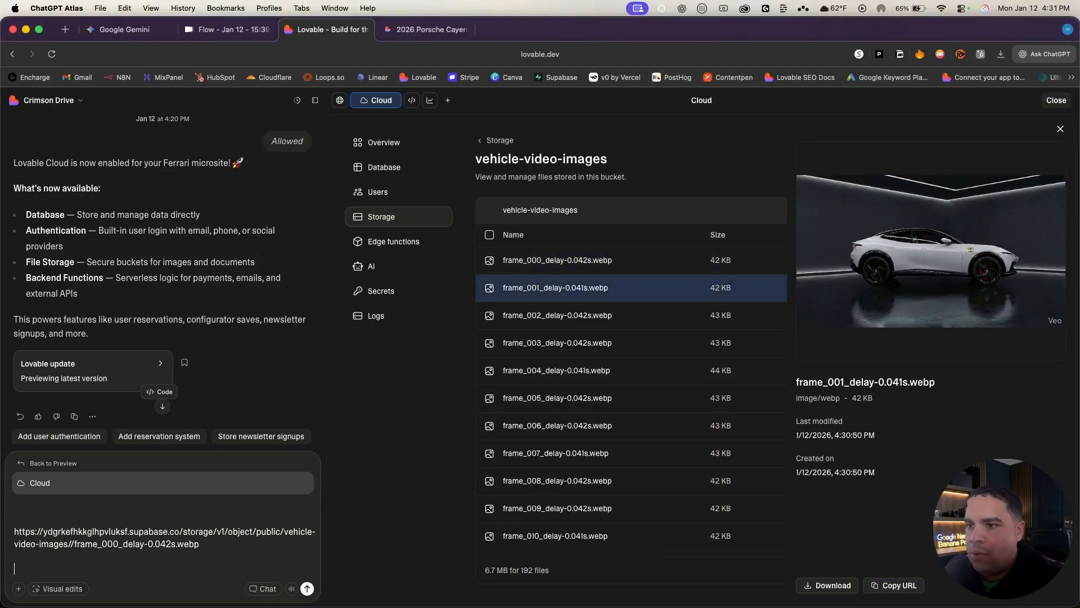
pyautogui.press('super+v')
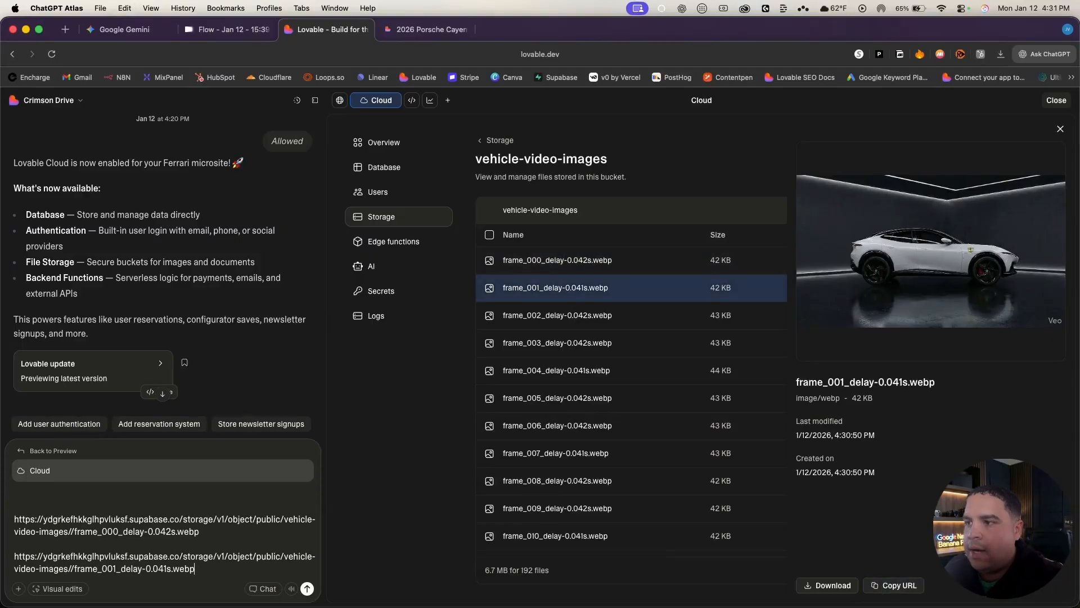
pyautogui.click(567, 321)
pyautogui.click(895, 585)
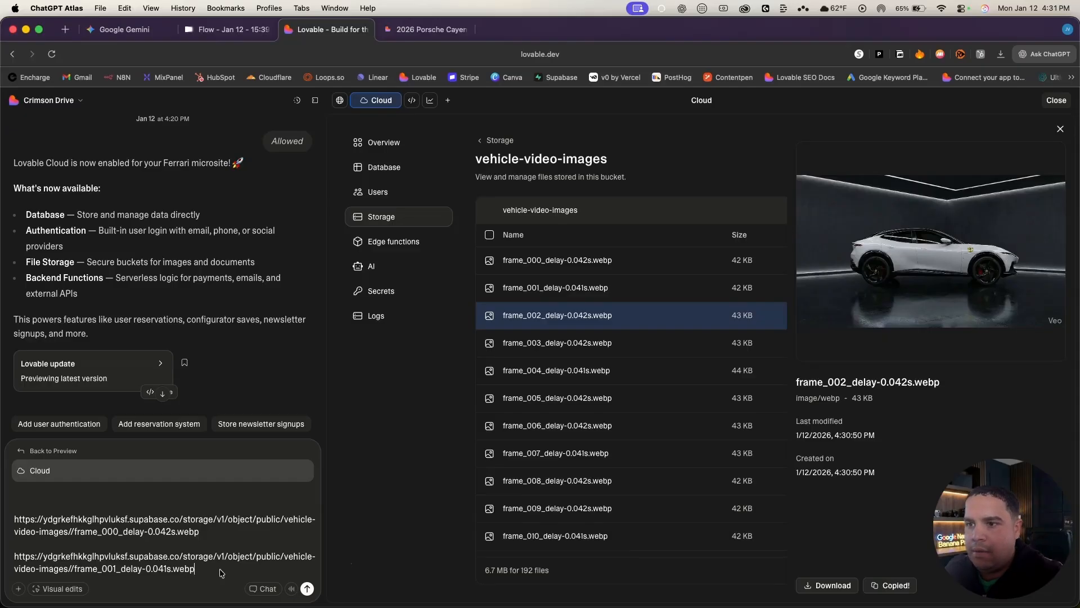
pyautogui.hotkey('shift', 'Return')
pyautogui.hotkey('shift', 'Return')
pyautogui.press('super+v')
pyautogui.hotkey('shift', 'Return')
pyautogui.hotkey('shift', 'Return')
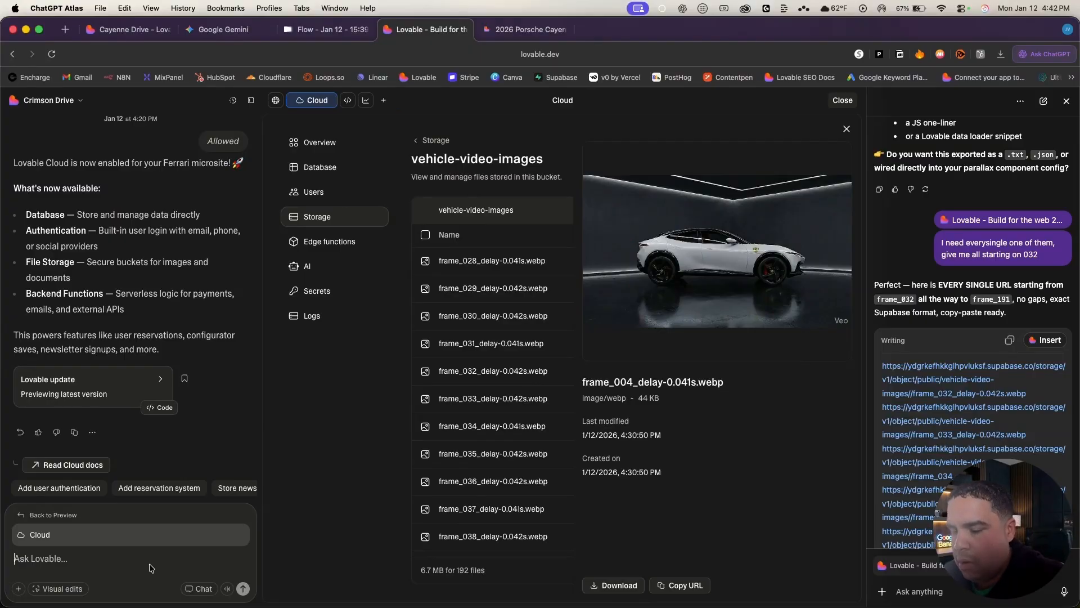
# Send Lovable the hero background prompt for a scroll-driven WebP sequence with the frame URLs through frame_191, and close the ChatGPT sidebar
pyautogui.press('super+v')
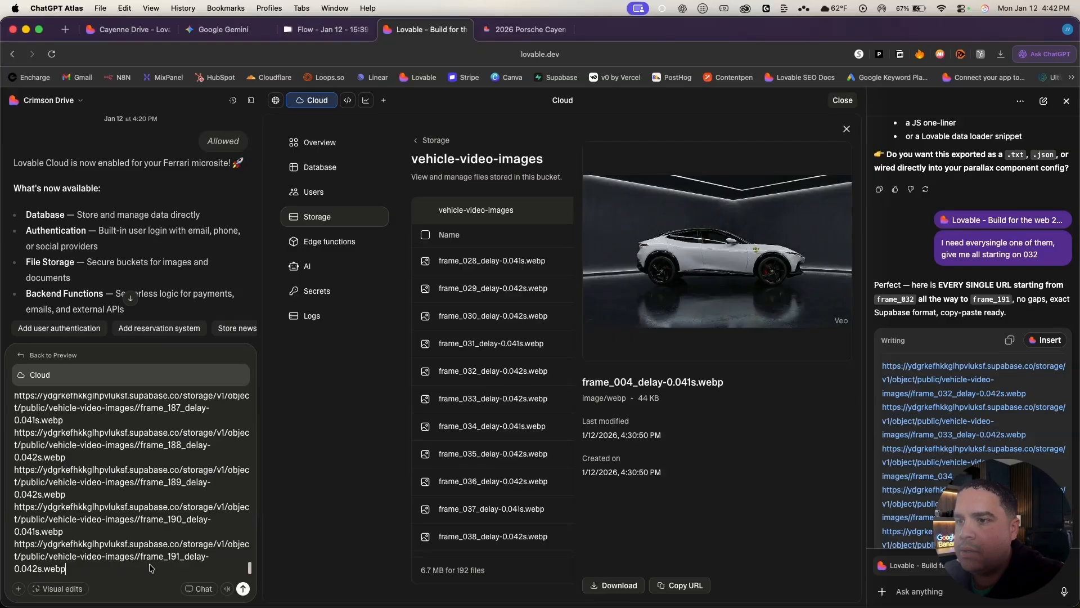
pyautogui.click(243, 588)
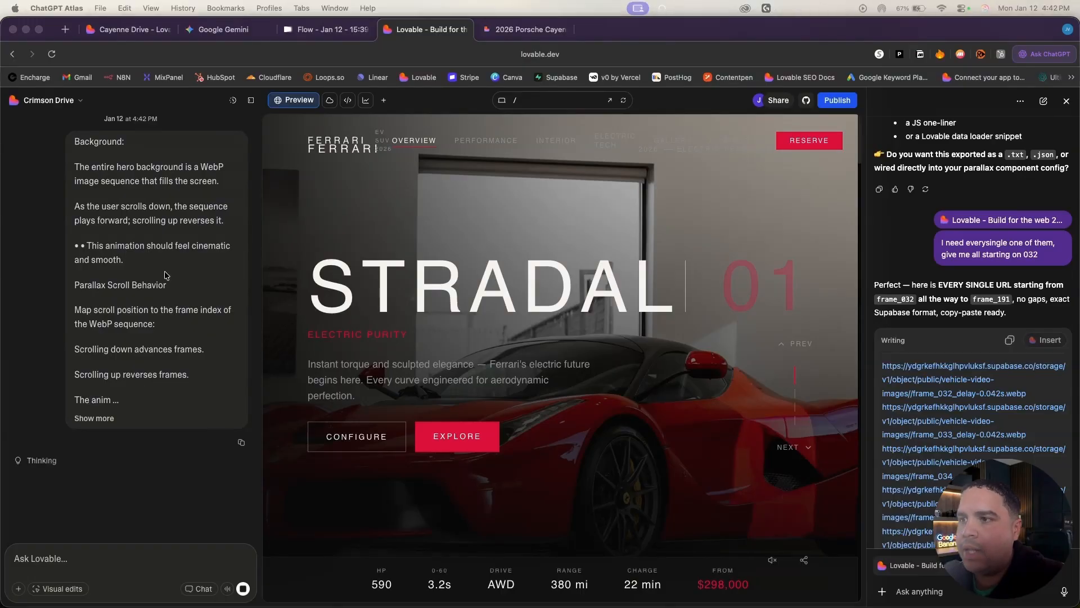
pyautogui.click(1066, 101)
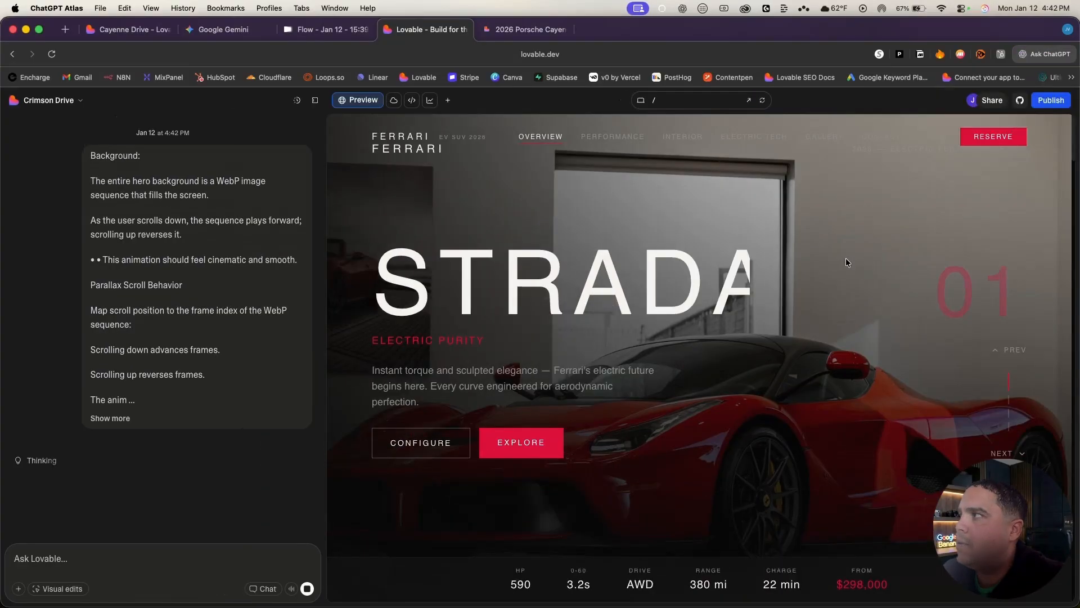
# Narrow the chat pane to enlarge the site preview, and follow the build log of the scroll-driven hero edit
pyautogui.moveTo(325, 300); pyautogui.dragTo(218, 304)
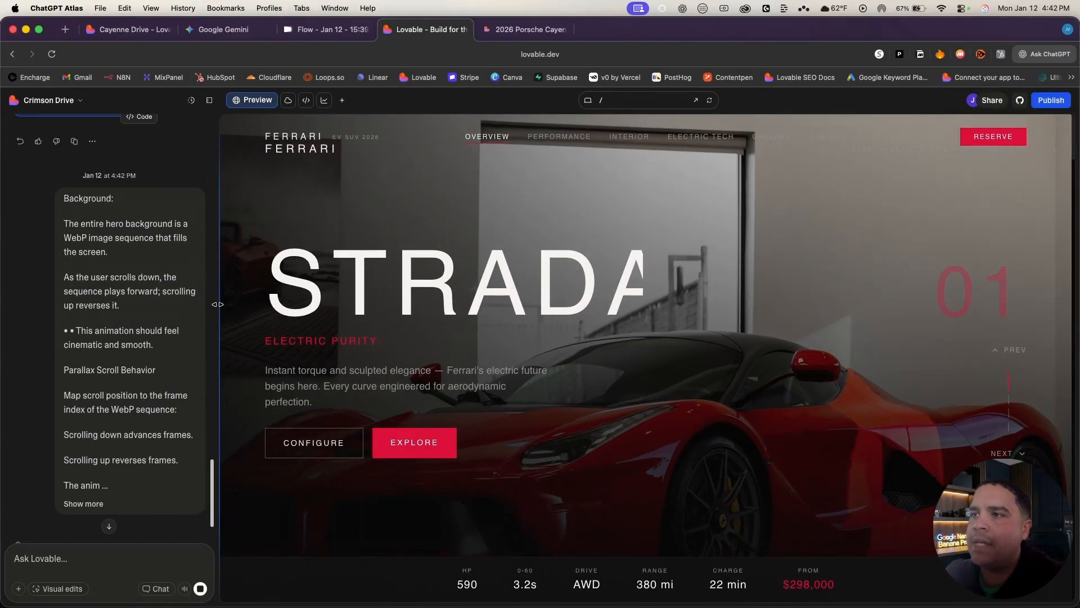
pyautogui.scroll(-3, 113, 337)
pyautogui.click(90, 379)
pyautogui.scroll(-20, 83, 394)
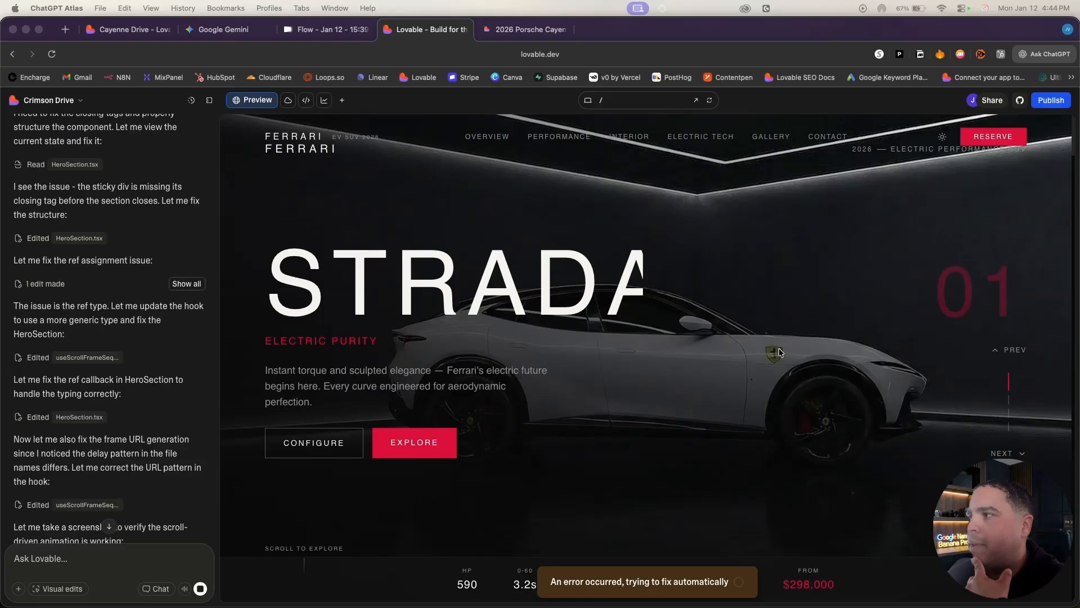
# Check the hero's frame animation by scrolling forward and backward, and inspect the sections below it in the preview
pyautogui.scroll(-4, 754, 307)
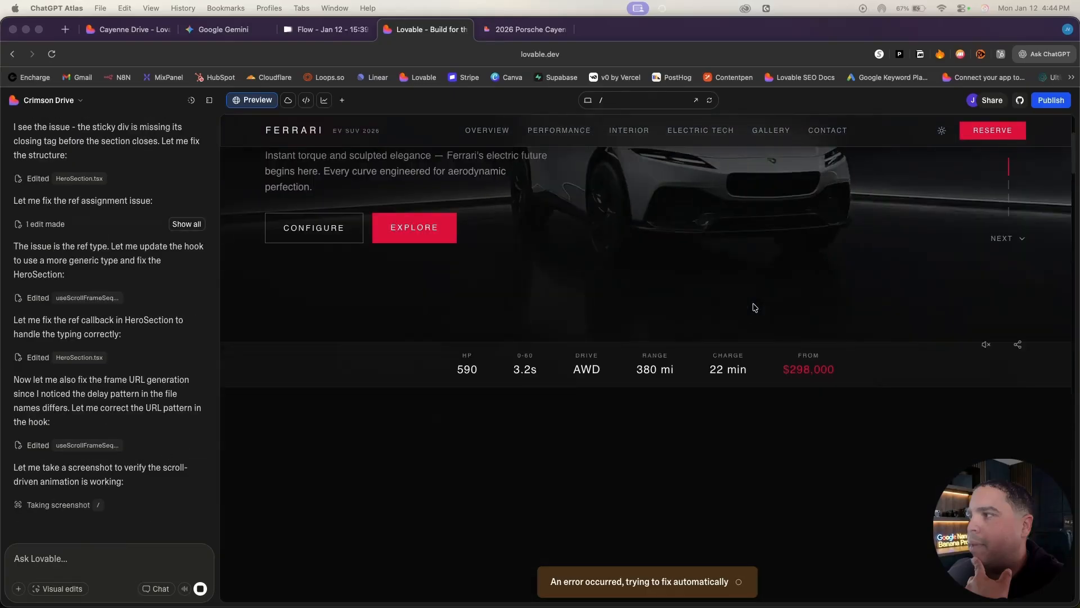
pyautogui.scroll(2, 754, 307)
pyautogui.scroll(1, 754, 307)
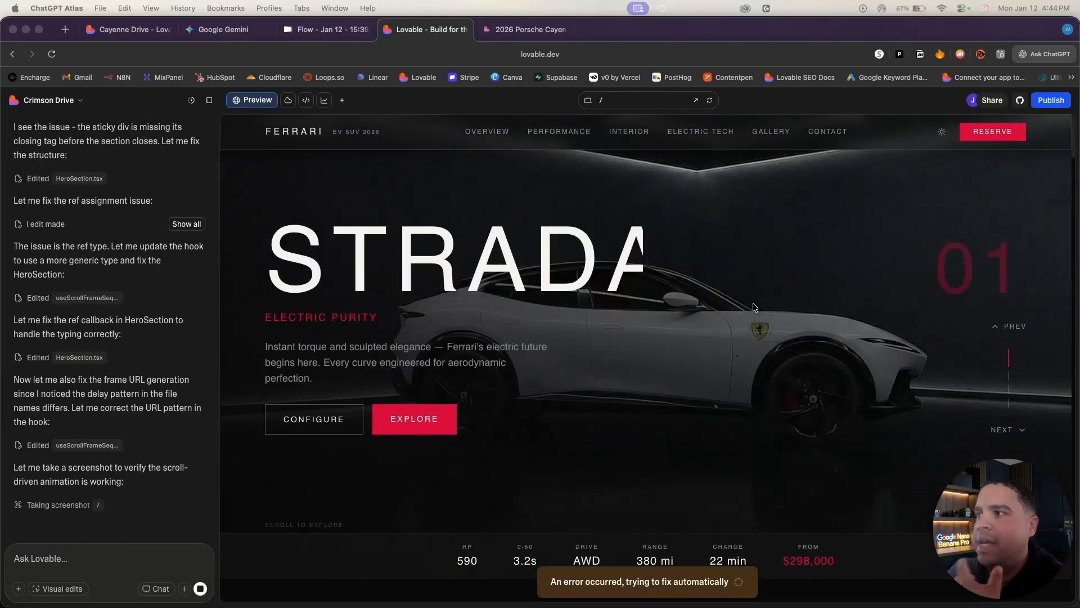
pyautogui.scroll(-3, 754, 307)
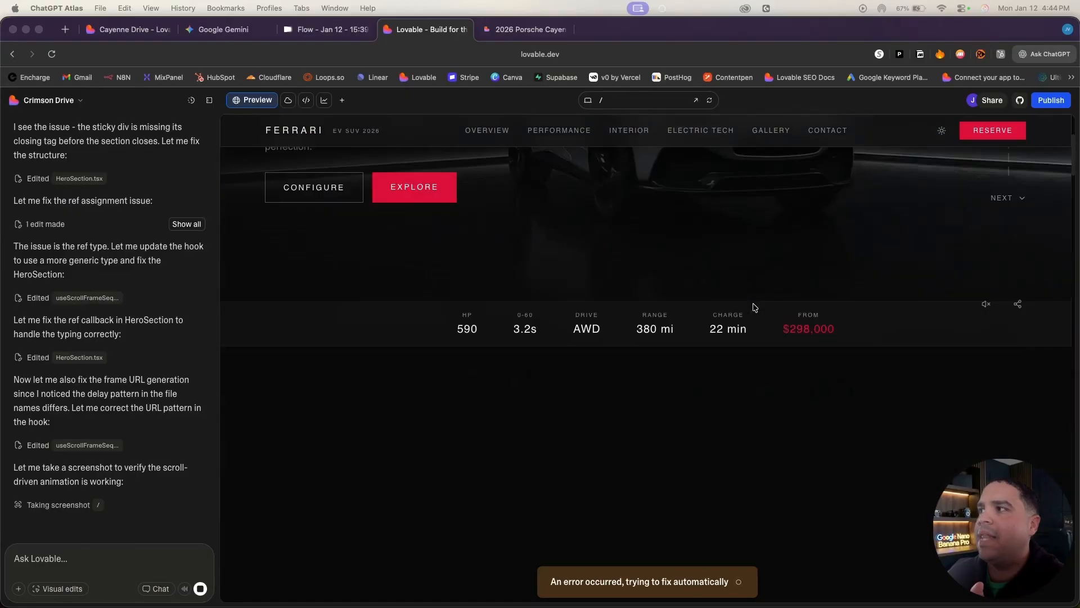
pyautogui.scroll(5, 754, 307)
pyautogui.scroll(-2, 942, 374)
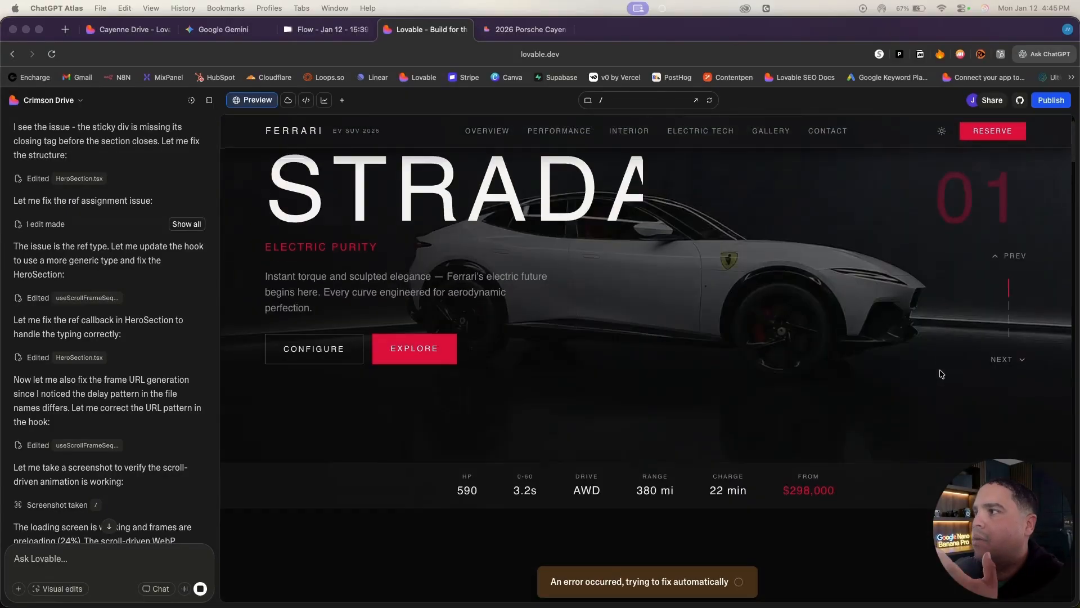
pyautogui.scroll(2, 942, 374)
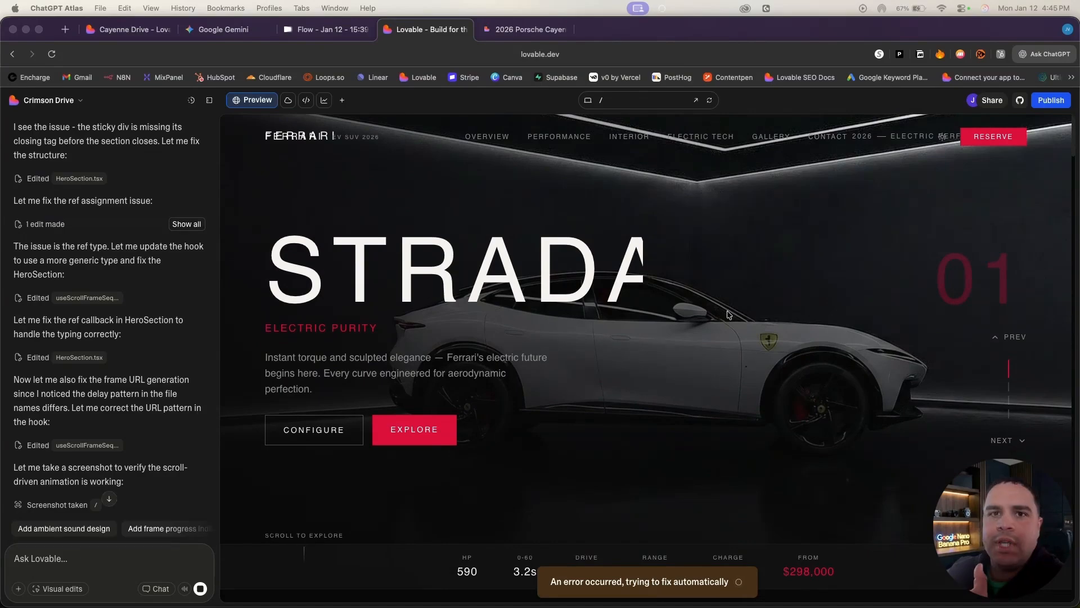
pyautogui.scroll(-5, 728, 314)
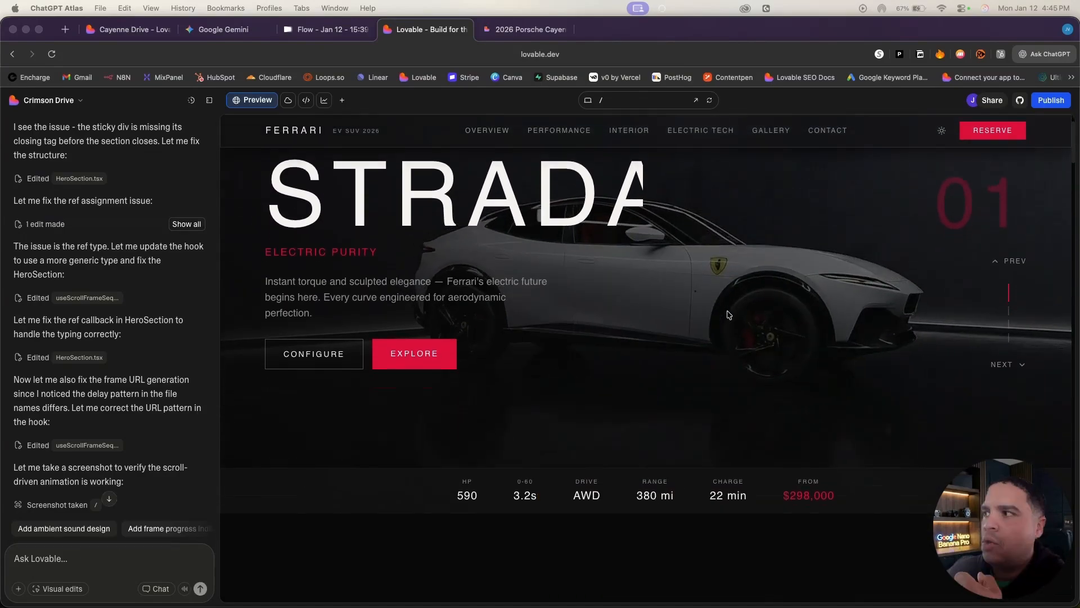
pyautogui.scroll(-8, 728, 314)
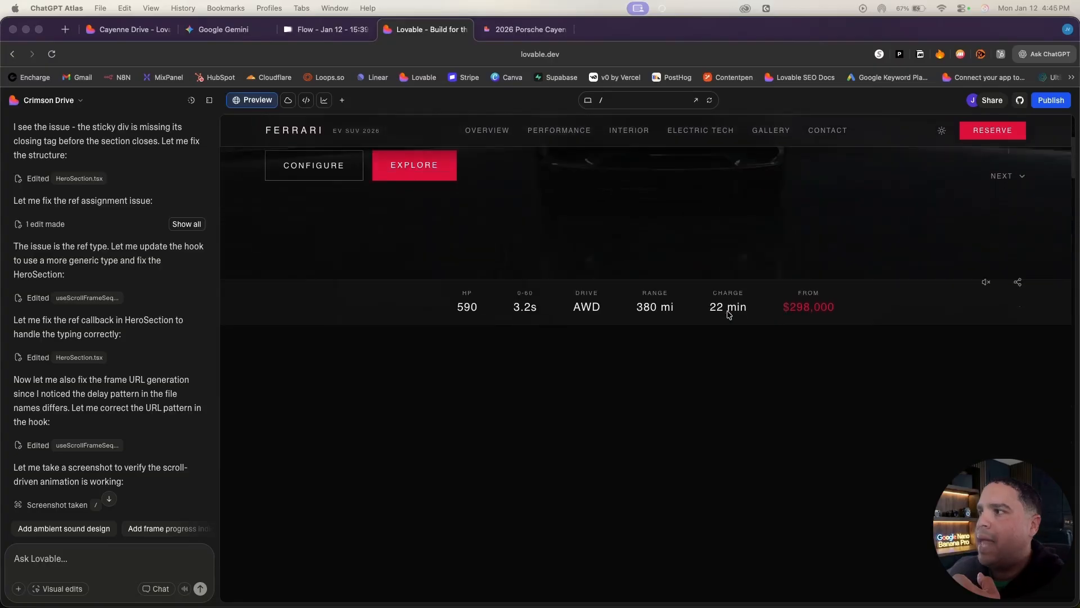
pyautogui.scroll(-10, 728, 313)
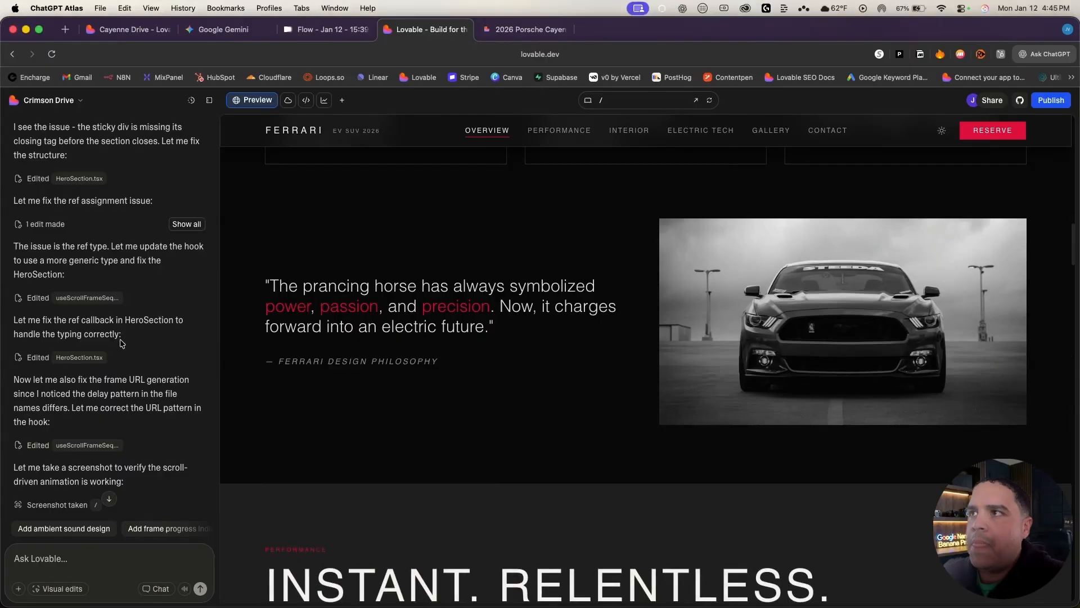
pyautogui.scroll(-6, 513, 270)
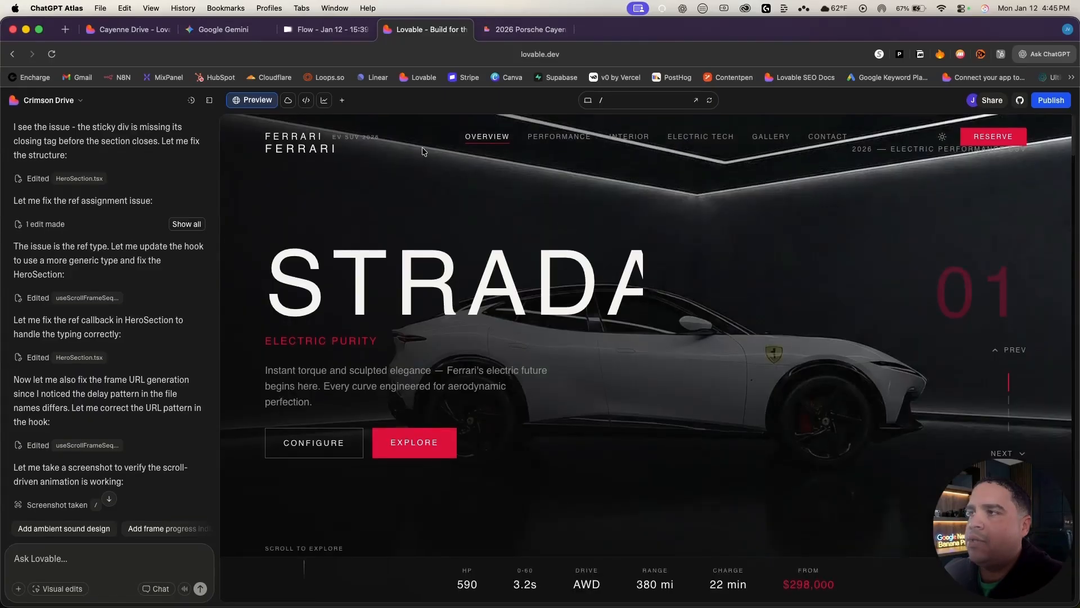
# Create a public storage bucket named colors in the project's Cloud storage
pyautogui.click(288, 100)
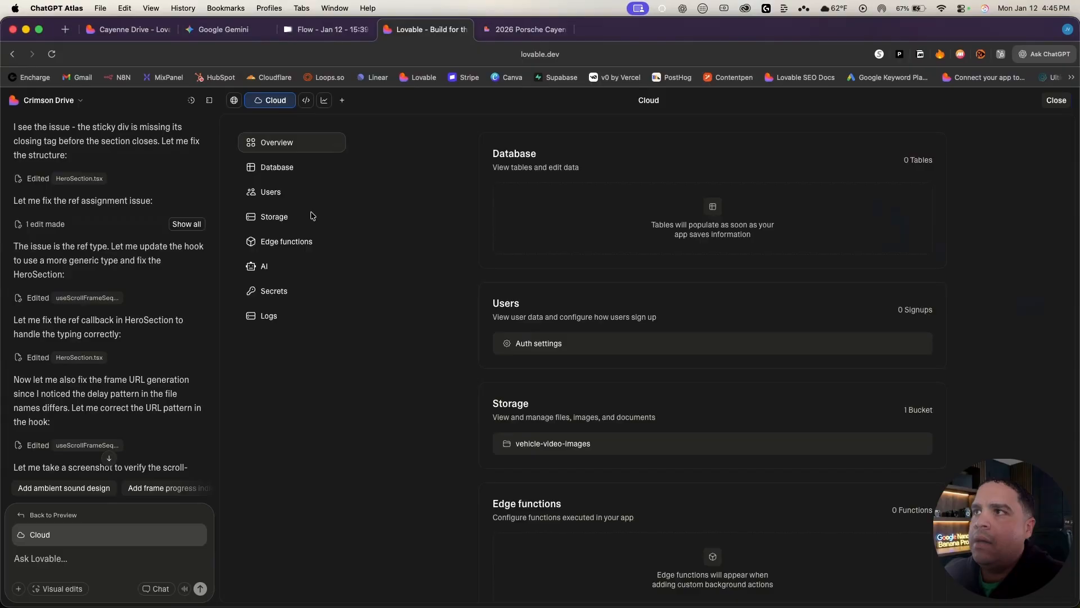
pyautogui.click(306, 218)
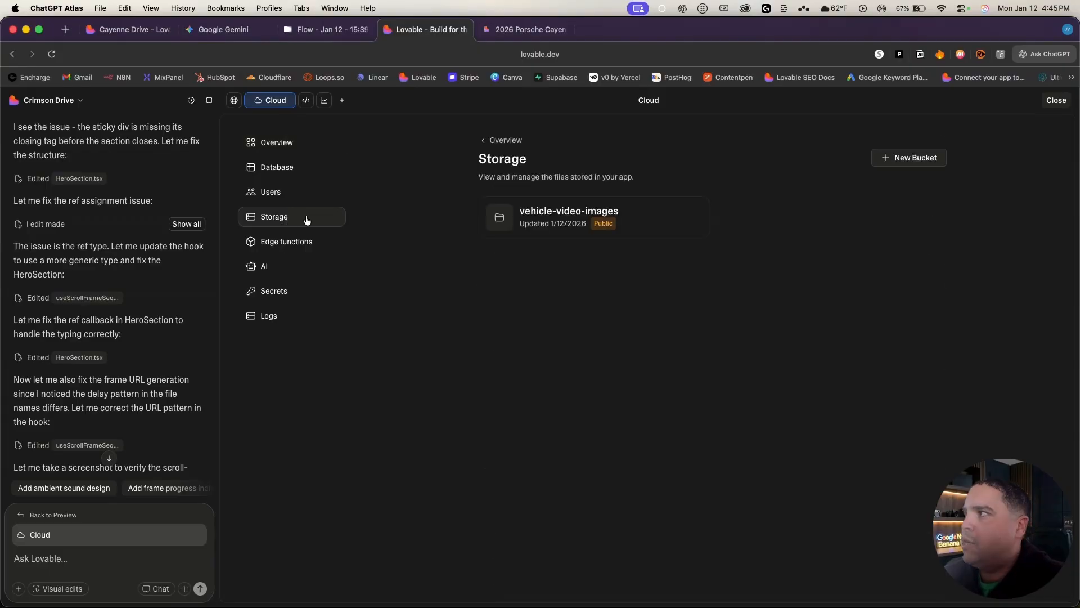
pyautogui.click(904, 158)
pyautogui.write('colors')
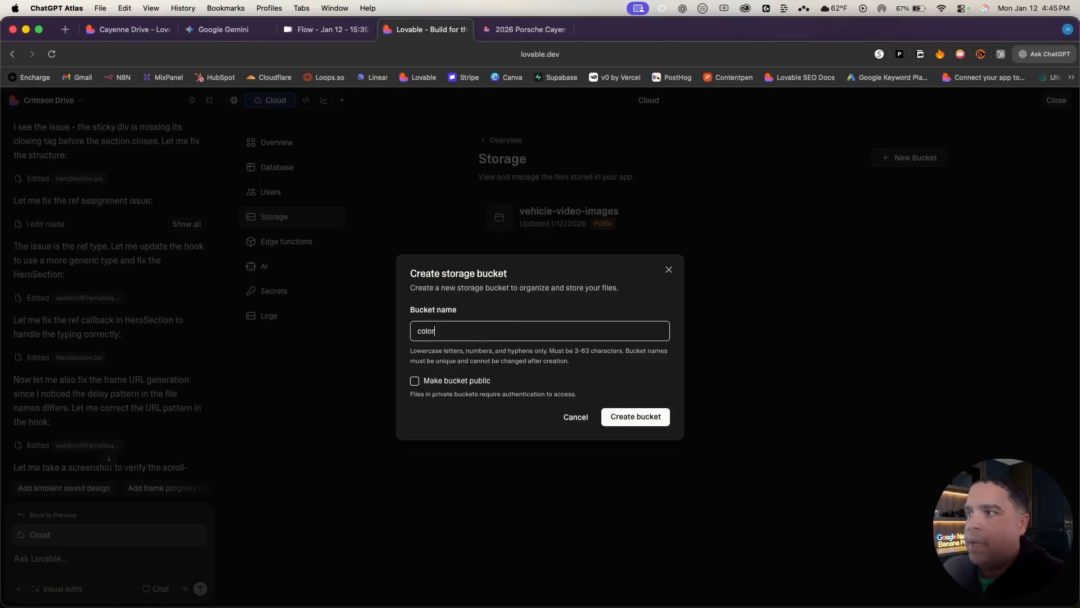
pyautogui.click(467, 382)
pyautogui.press('Return')
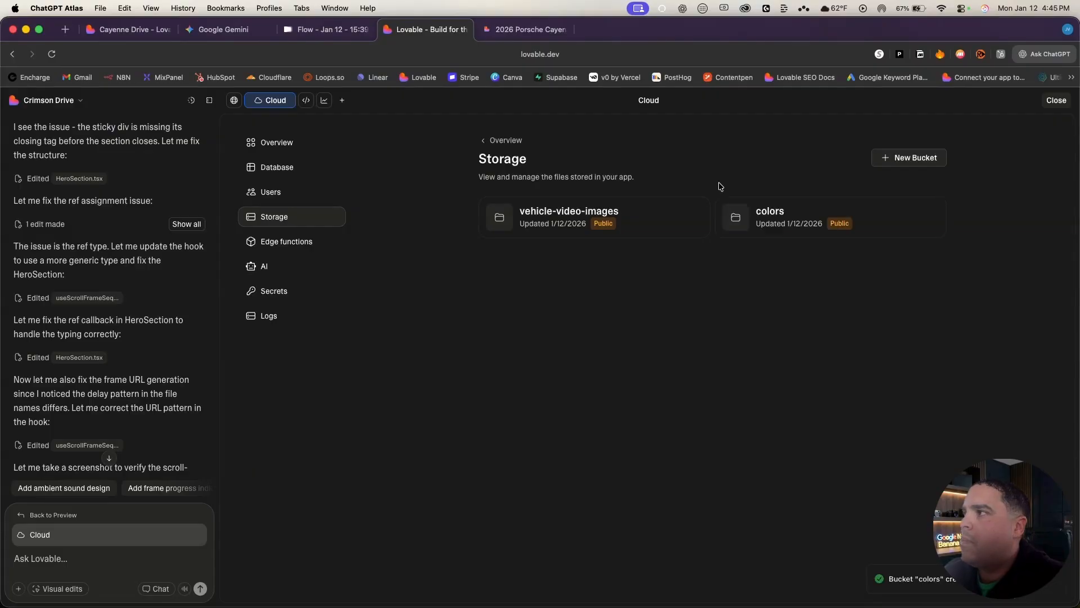
# Upload the five Change_the_color JPEG images from the Downloads folder into the colors bucket
pyautogui.click(749, 216)
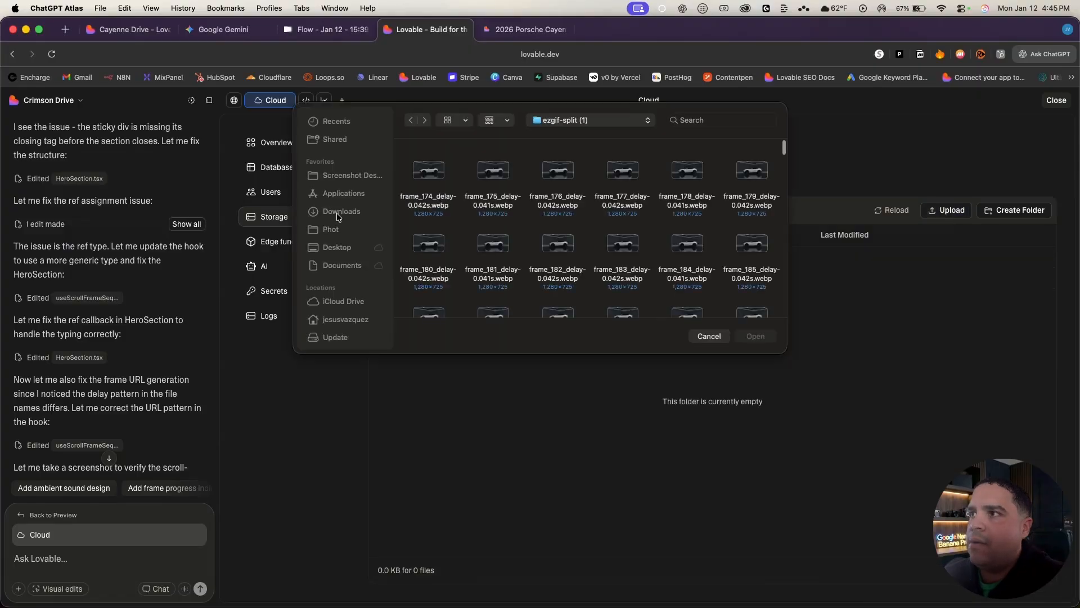
pyautogui.click(339, 216)
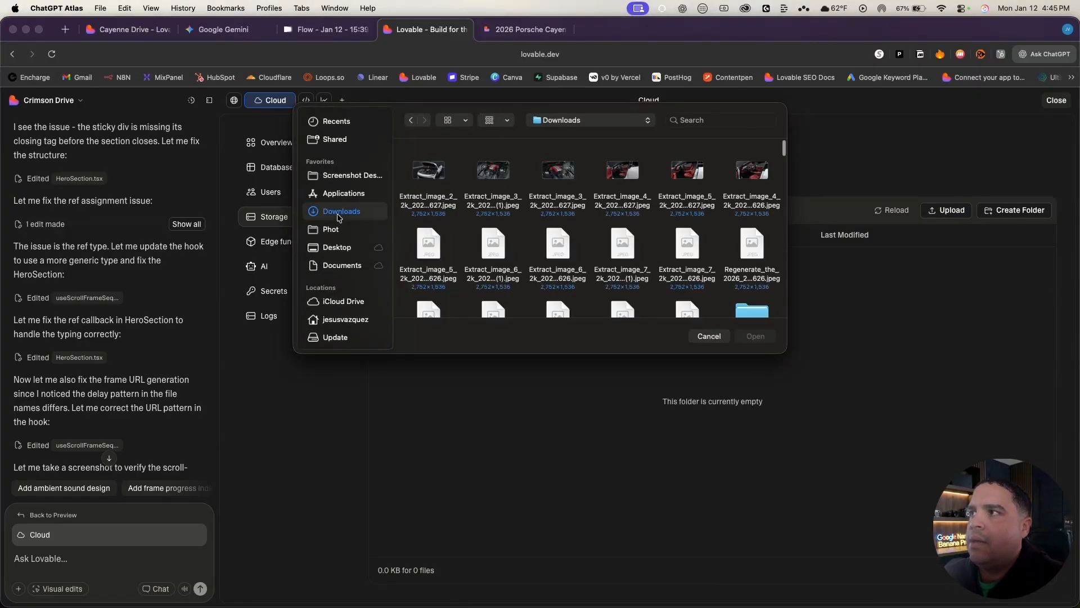
pyautogui.scroll(-2, 518, 271)
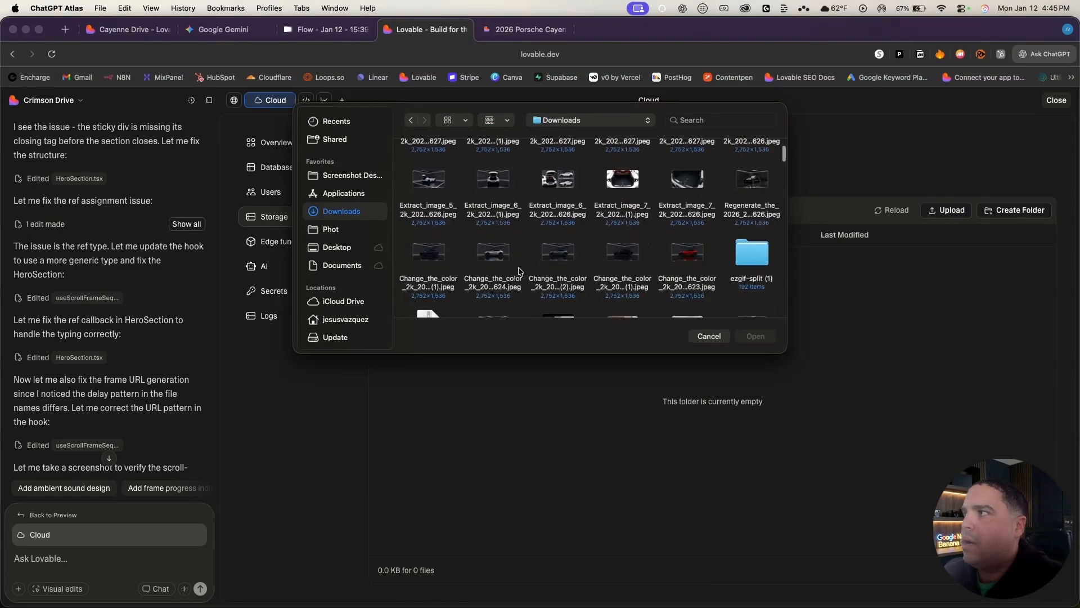
pyautogui.moveTo(403, 243); pyautogui.dragTo(702, 265)
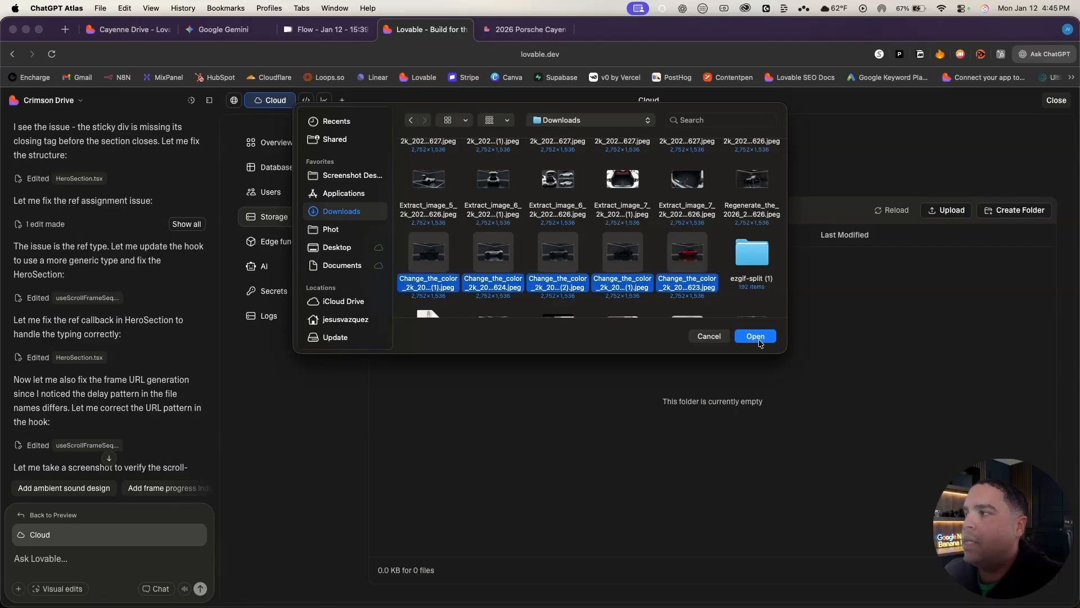
pyautogui.press('Return')
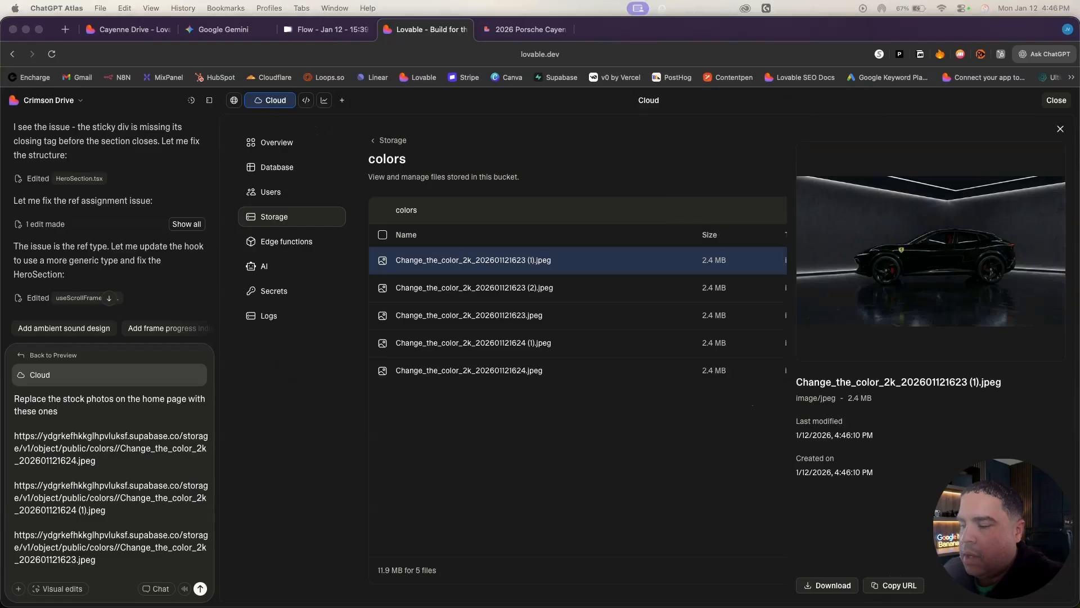
# Send Lovable the prompt "Replace the stock photos on the home page with these ones" with the public URLs of the five colors images
pyautogui.click(141, 414)
pyautogui.scroll(-3, 129, 475)
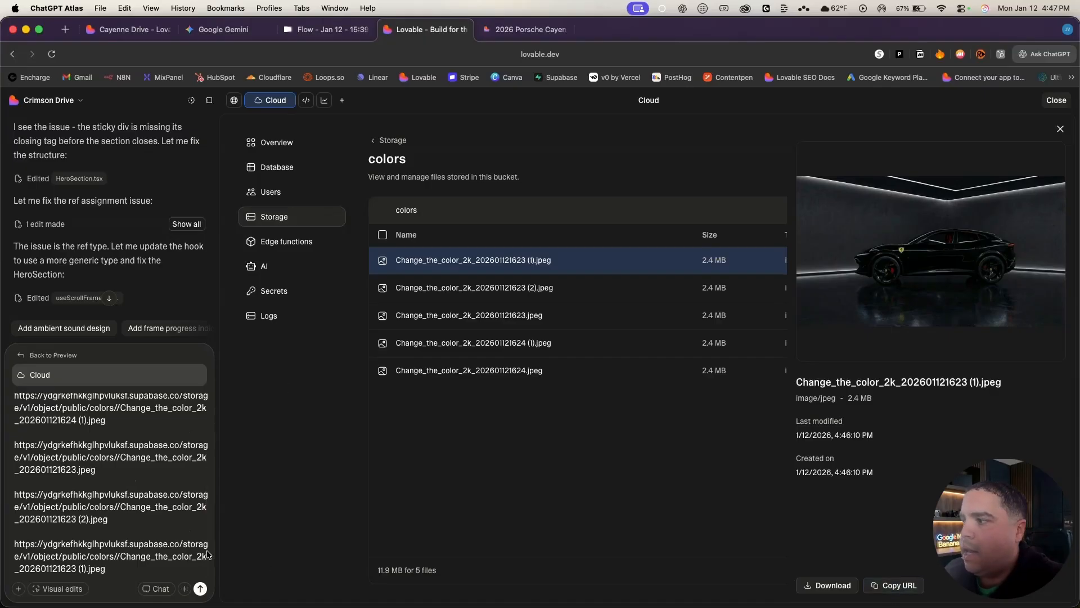
pyautogui.click(200, 588)
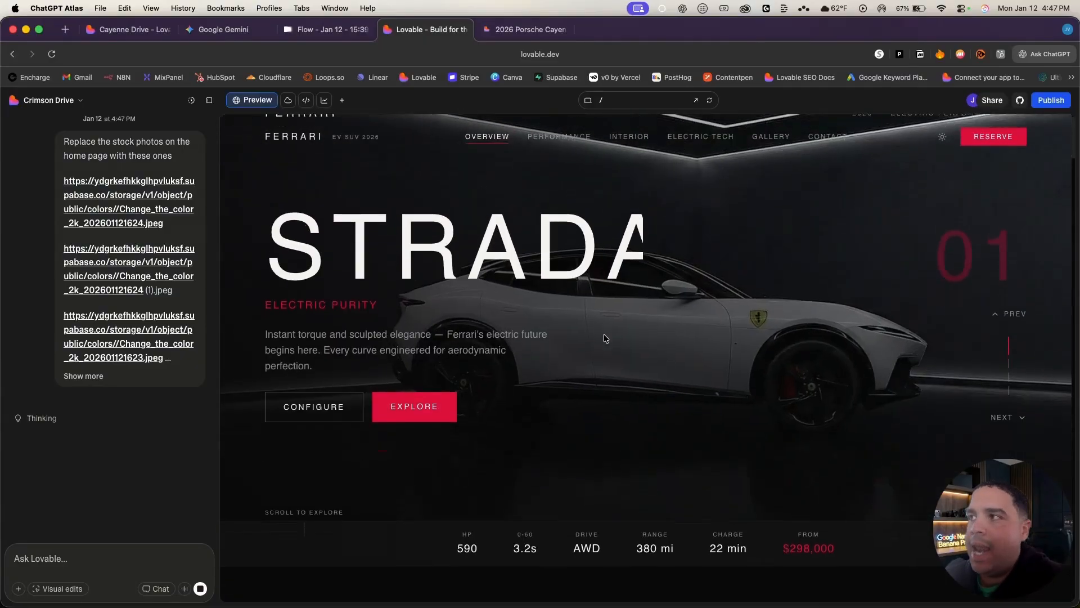
# Examine the stock photos throughout the home page preview, from the hero to the closing section and back
pyautogui.scroll(-2, 604, 338)
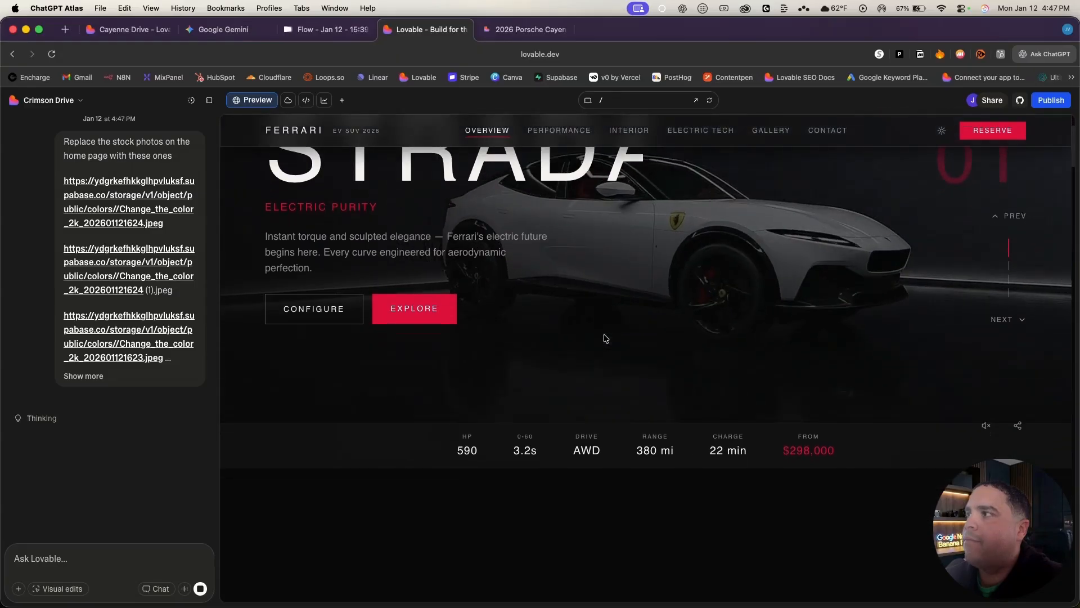
pyautogui.scroll(-5, 605, 338)
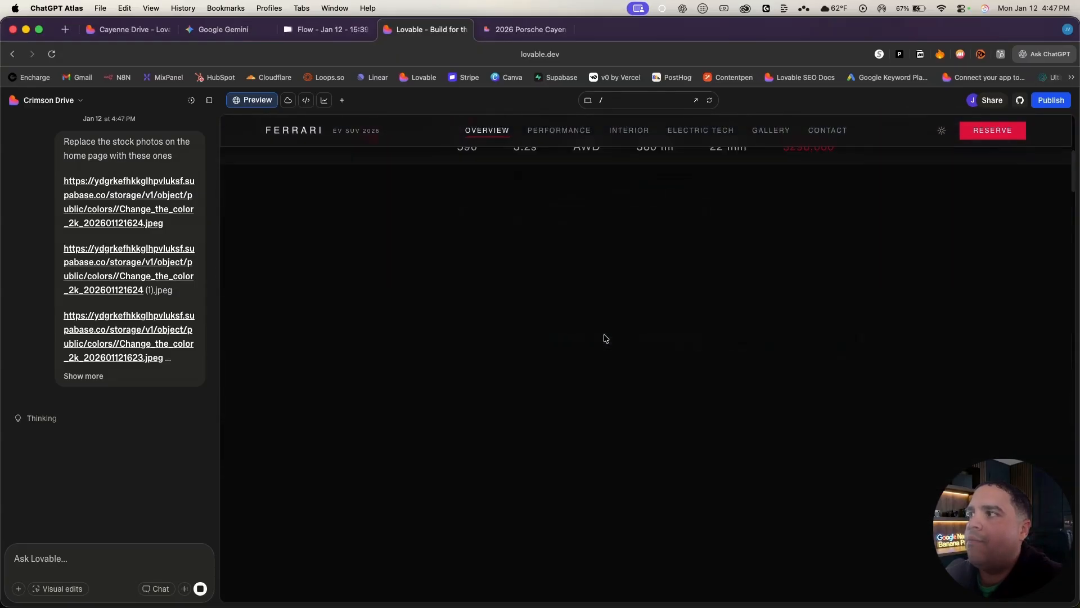
pyautogui.scroll(-15, 604, 337)
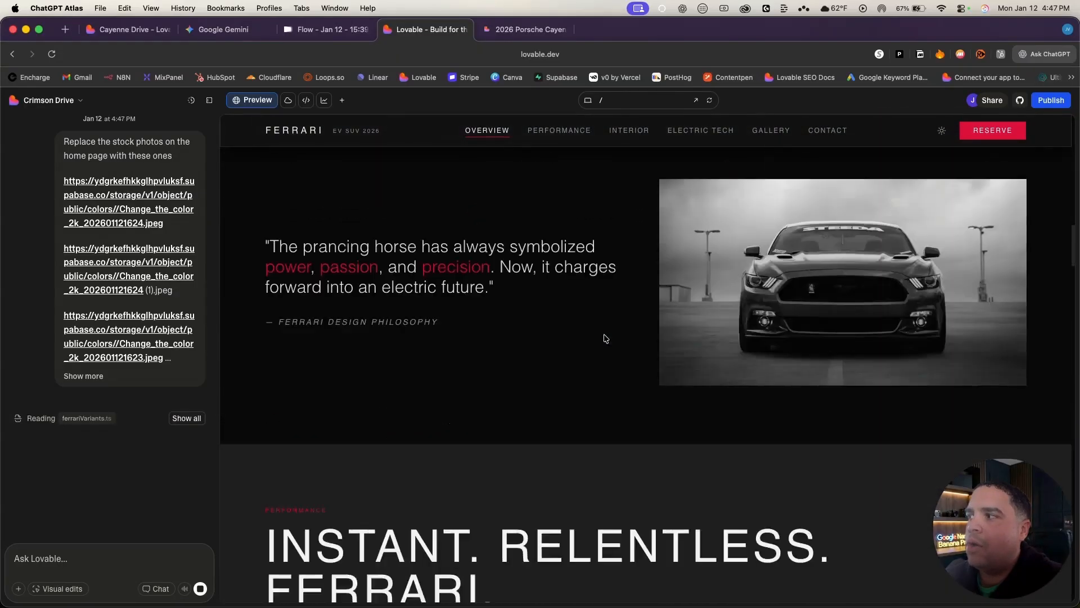
pyautogui.scroll(-20, 604, 338)
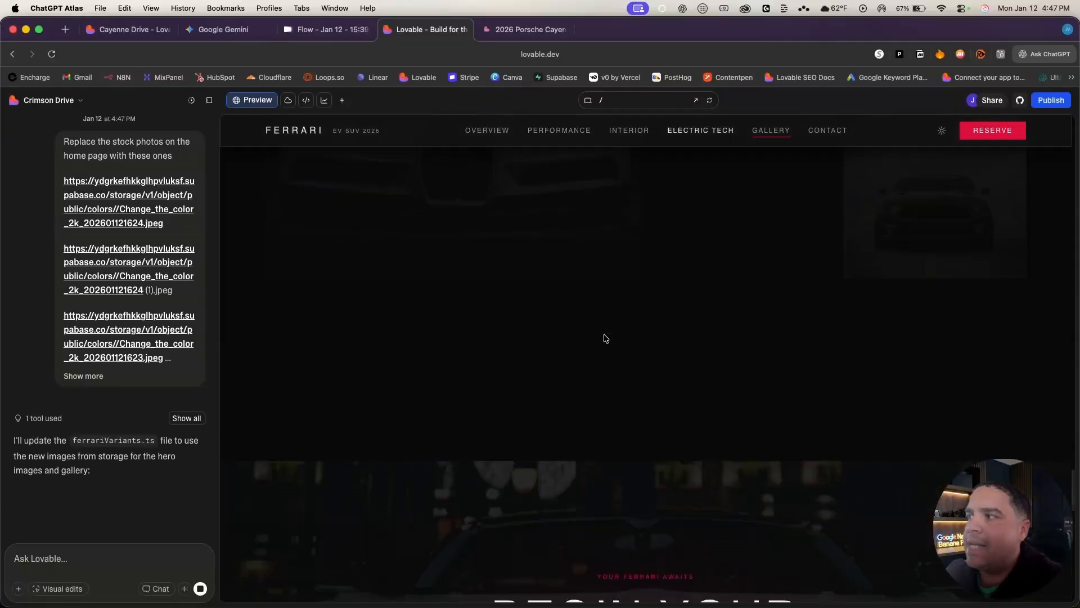
pyautogui.scroll(8, 605, 338)
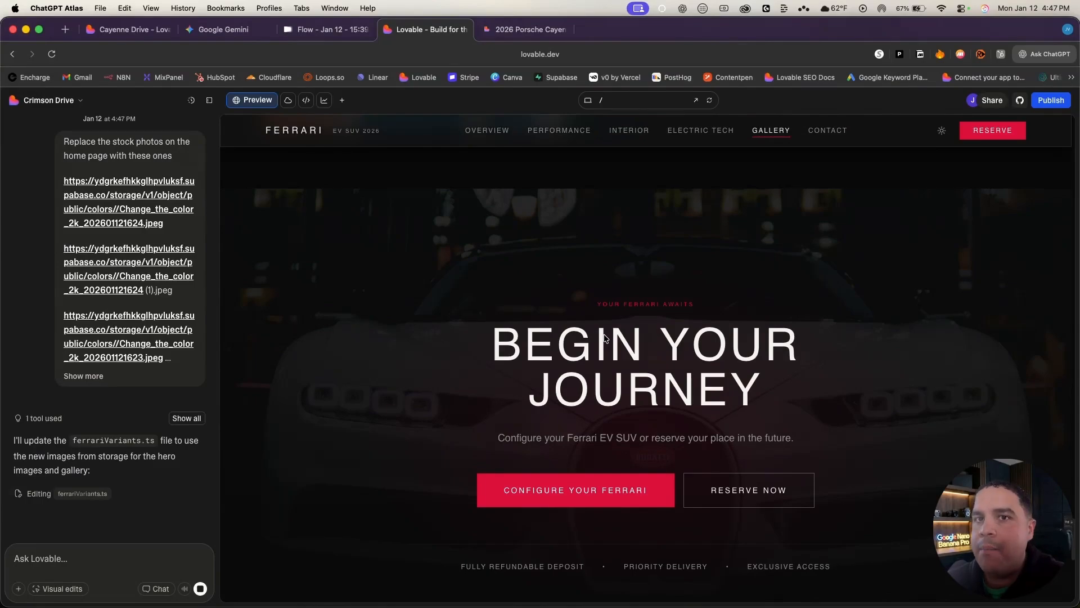
pyautogui.scroll(5, 605, 338)
pyautogui.scroll(3, 604, 337)
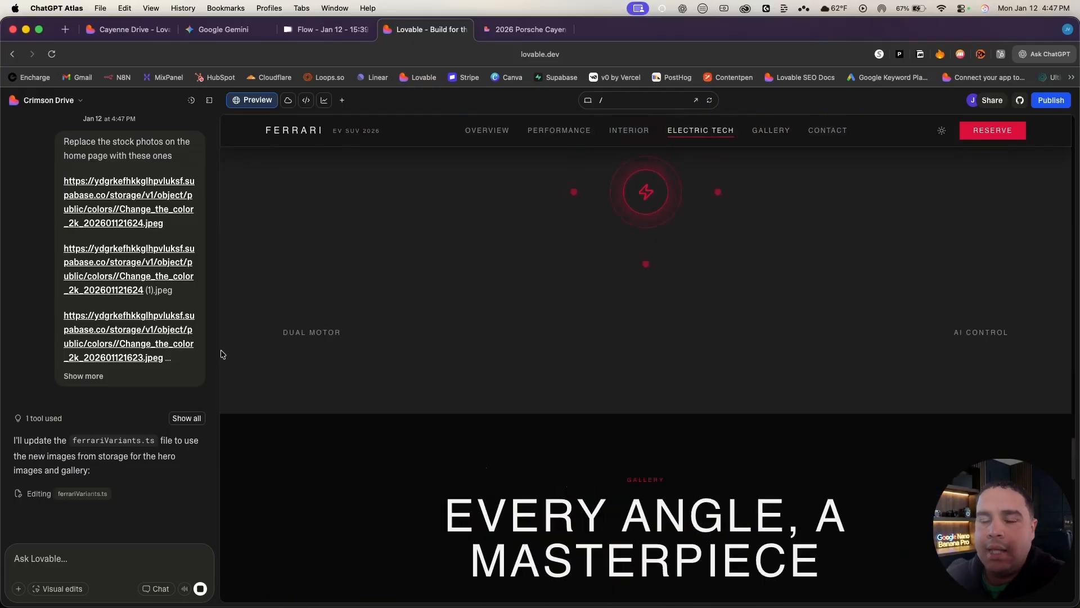
pyautogui.scroll(10, 425, 371)
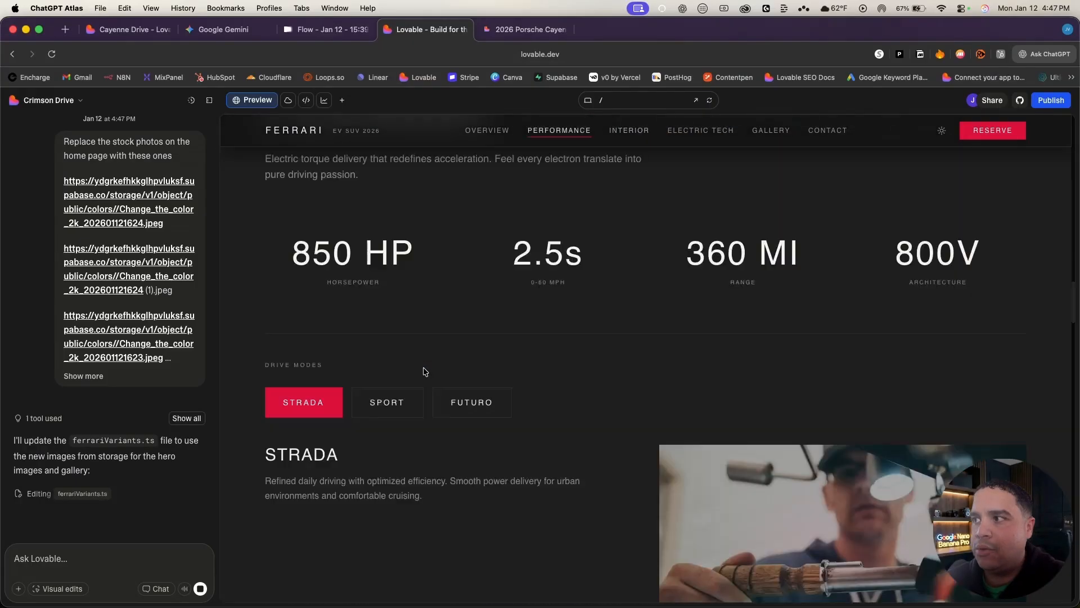
pyautogui.scroll(10, 425, 371)
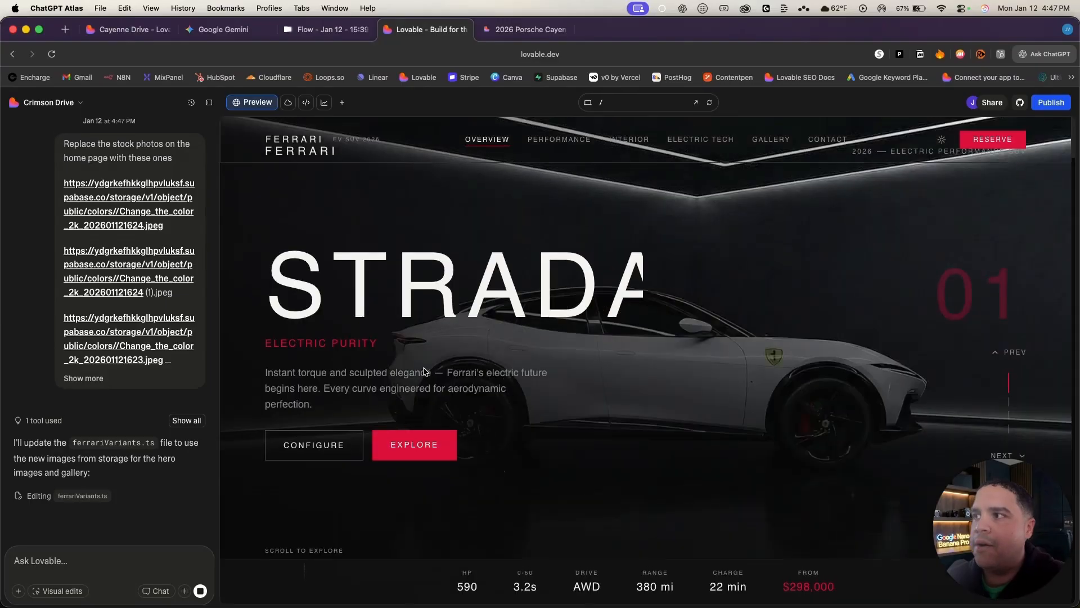
pyautogui.scroll(-3, 639, 373)
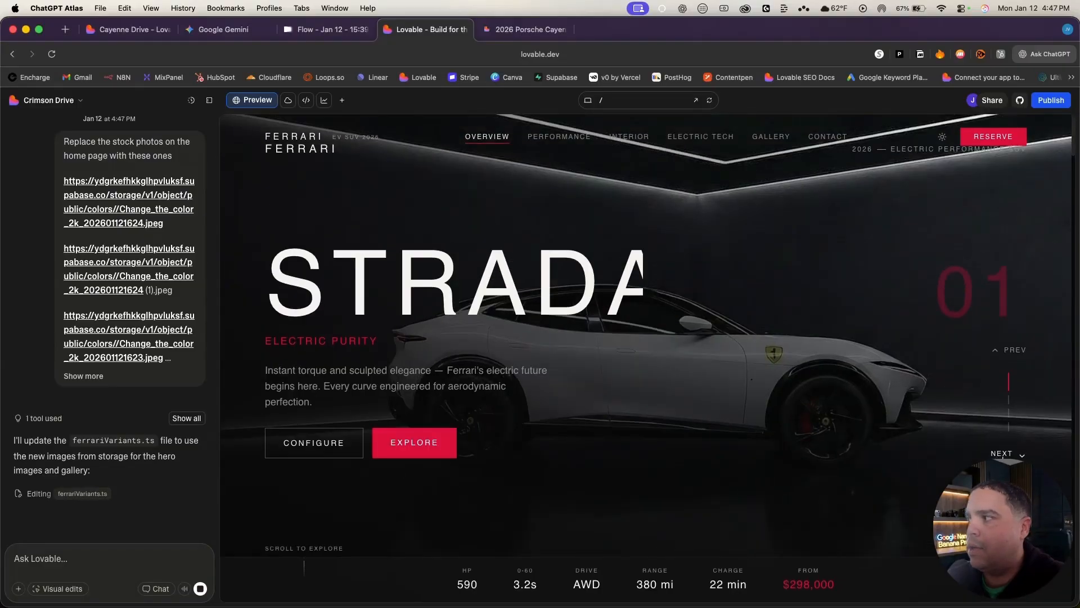
# Cycle forward through all the hero's model variants and back to Strada to check their background images
pyautogui.click(1003, 454)
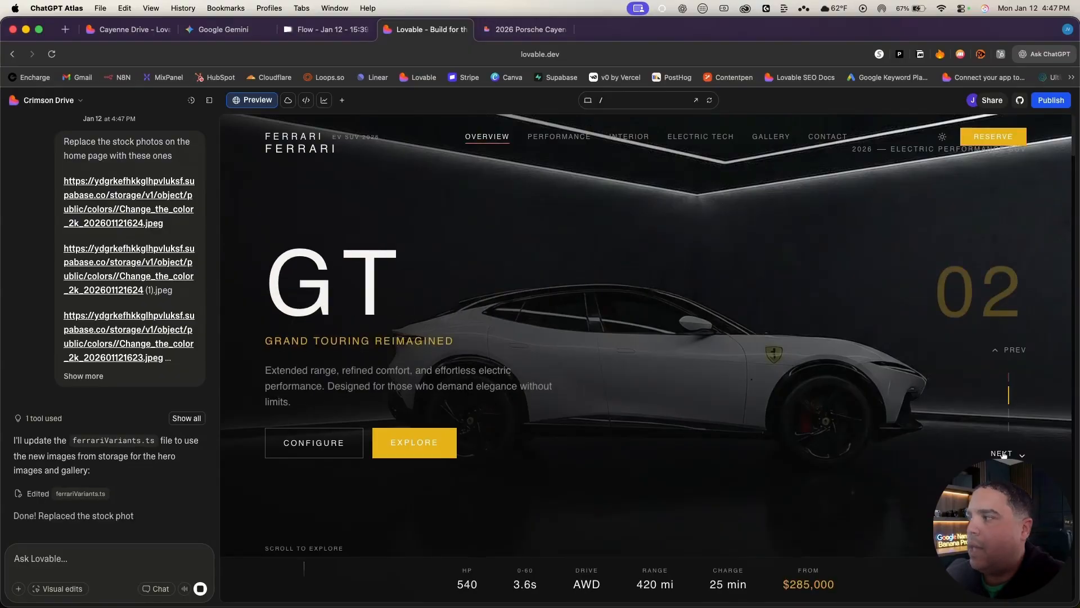
pyautogui.click(1002, 454)
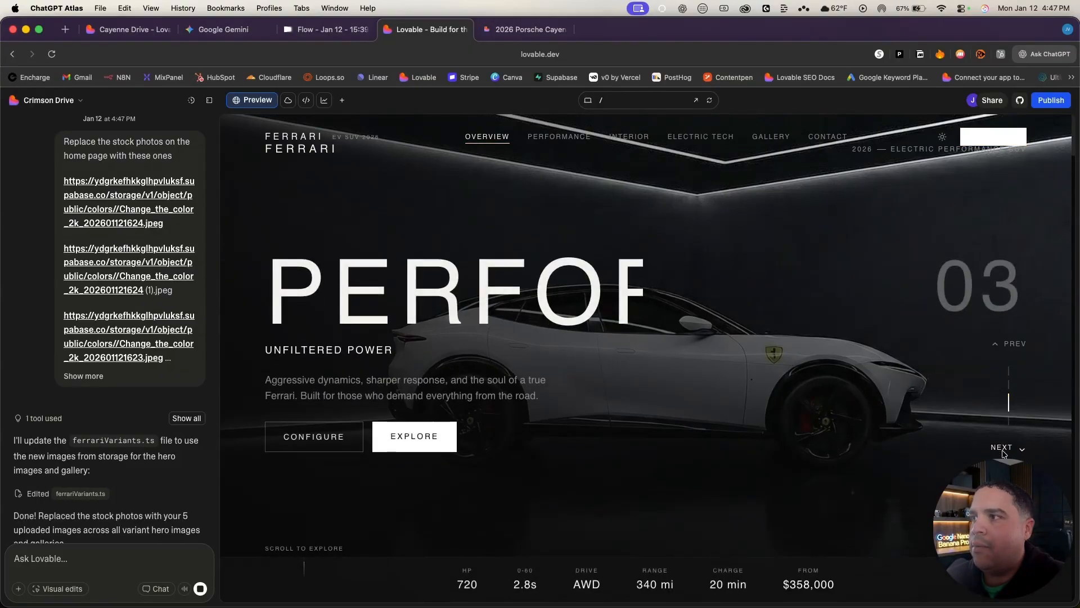
pyautogui.click(1003, 454)
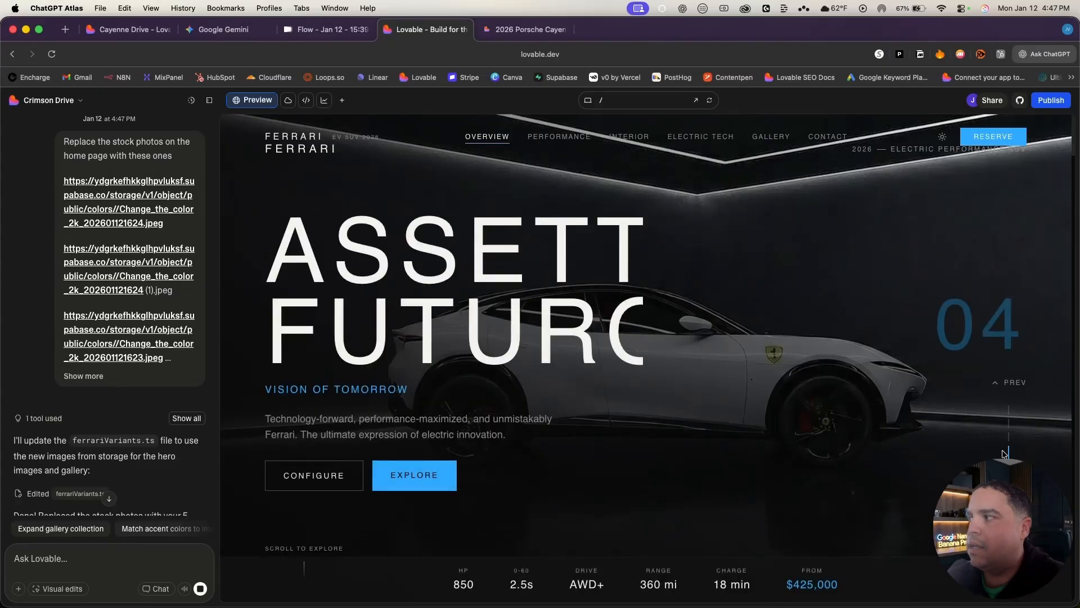
pyautogui.click(1002, 451)
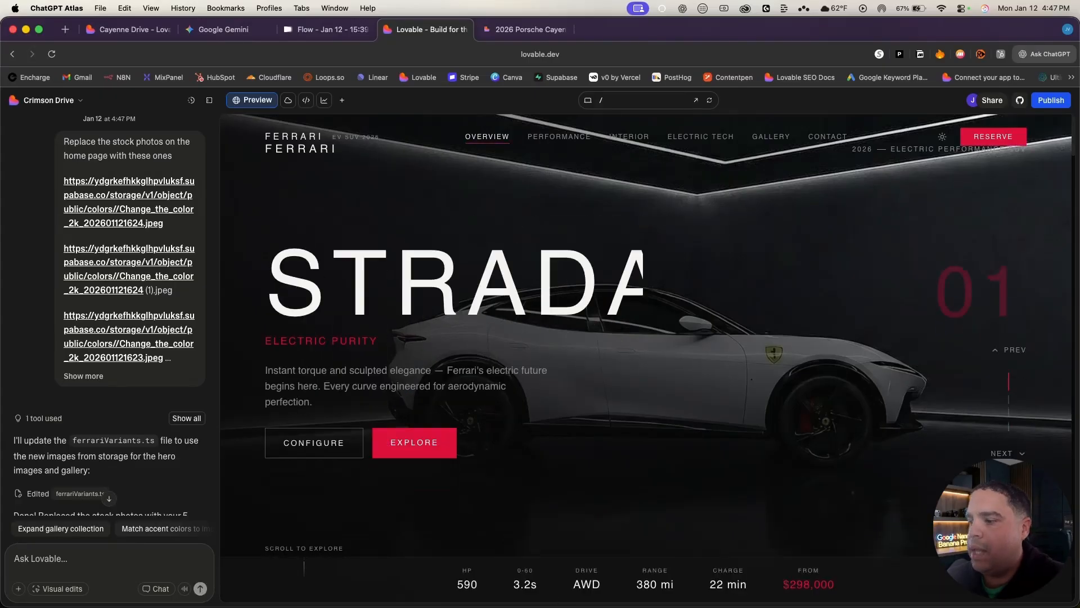